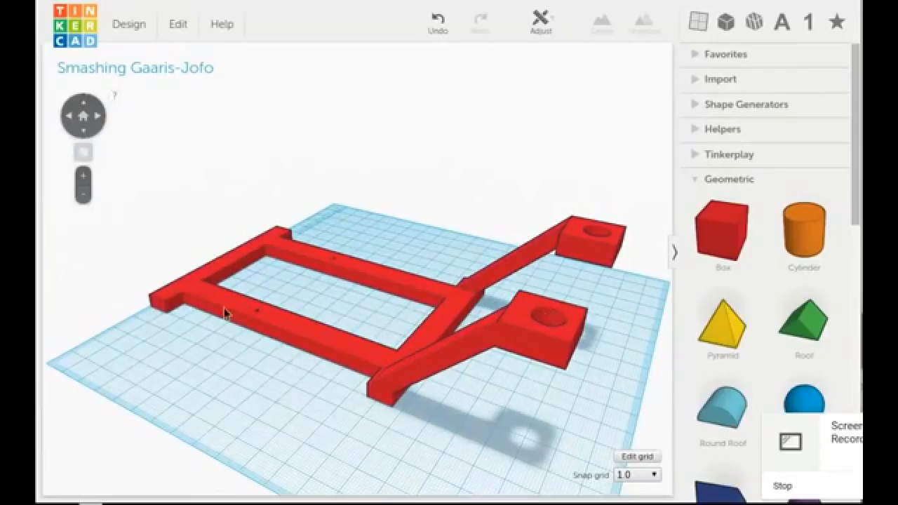
Add a box on the workplane near the raised arms and flatten it to a height of 1 mm.
right_drag(497, 303, 236, 122)
right_drag(358, 367, 517, 197)
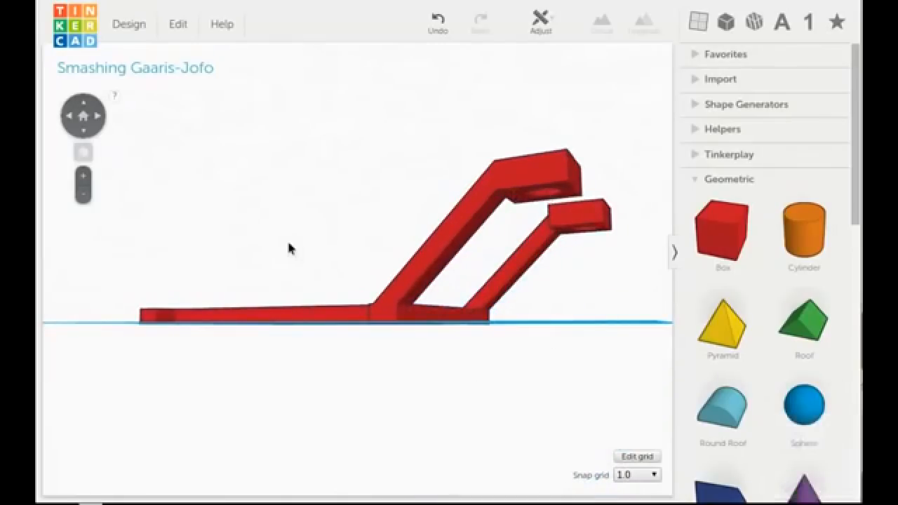
right_drag(295, 194, 314, 257)
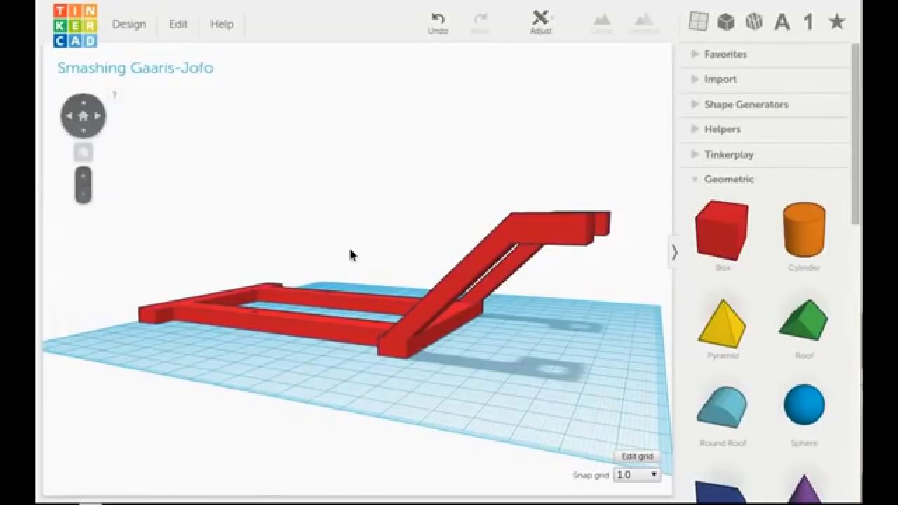
scroll(447, 324, up, 3)
scroll(450, 319, down, 2)
drag(694, 247, 561, 412)
drag(568, 323, 567, 407)
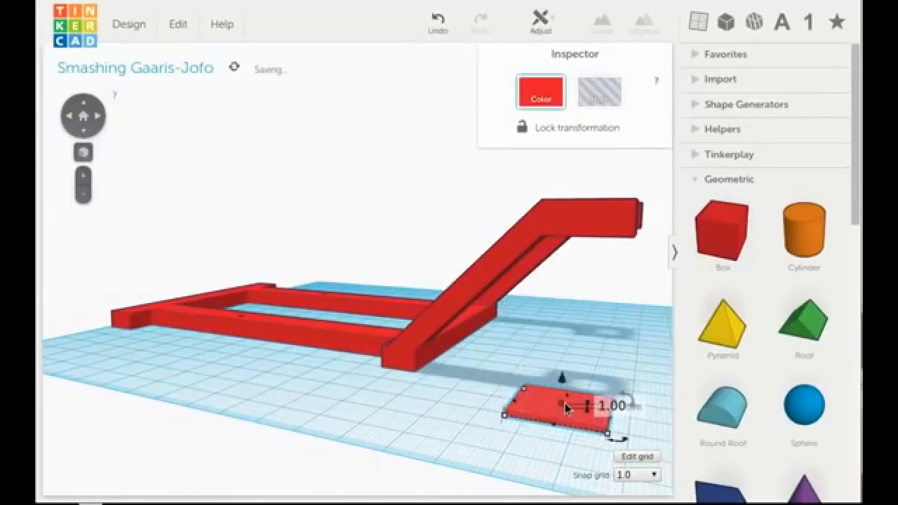
click(456, 411)
Stretch the thin plate across the full width of the frame and lengthen it outward beneath the raised arms.
right_drag(561, 367, 443, 389)
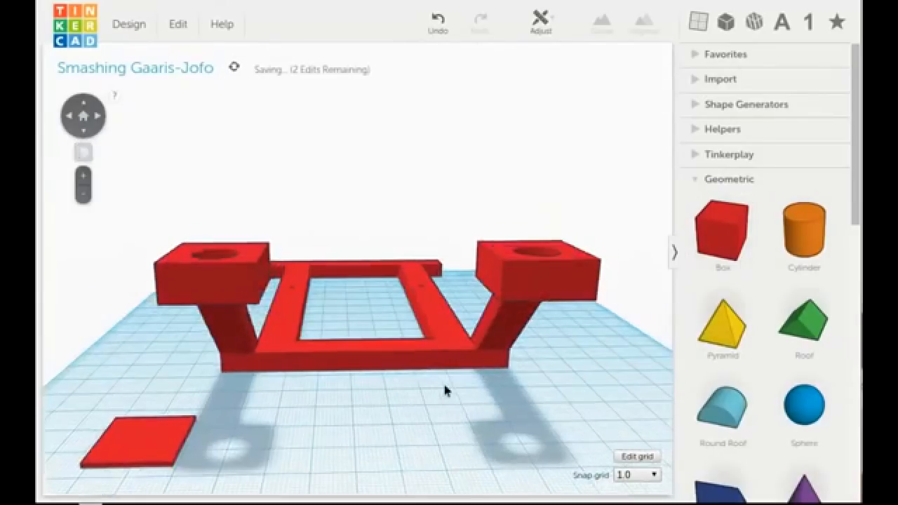
click(175, 456)
drag(185, 465, 529, 388)
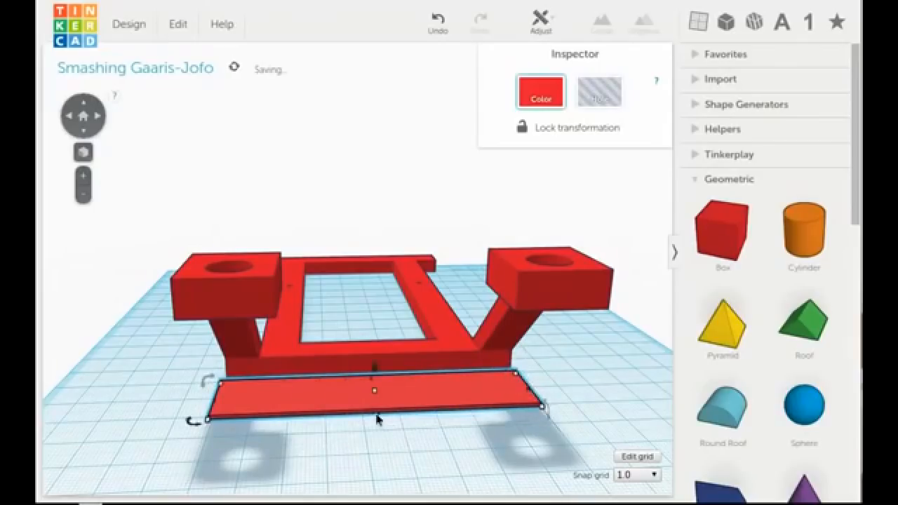
drag(378, 414, 392, 488)
click(113, 375)
Extend the plate's inner edge until it meets the frame's crossbar at the base of the arms.
right_drag(112, 375, 401, 343)
scroll(563, 397, up, 5)
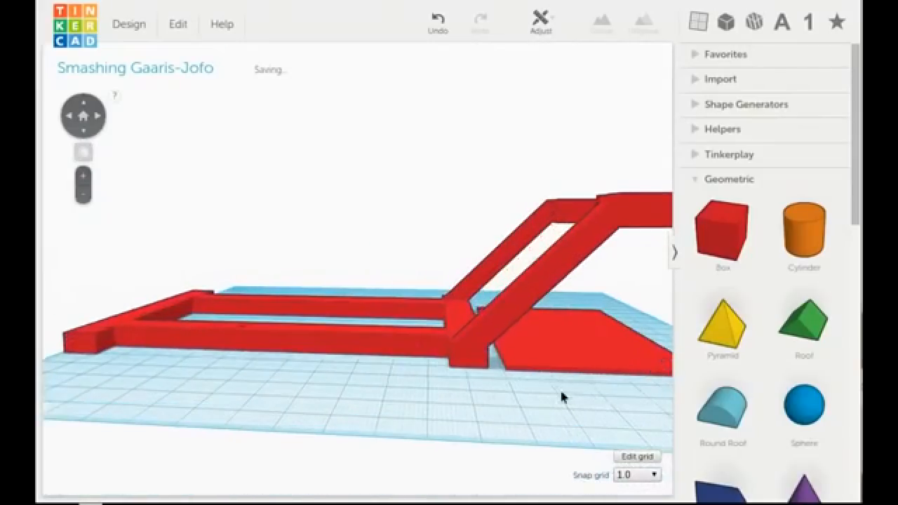
scroll(558, 453, up, 5)
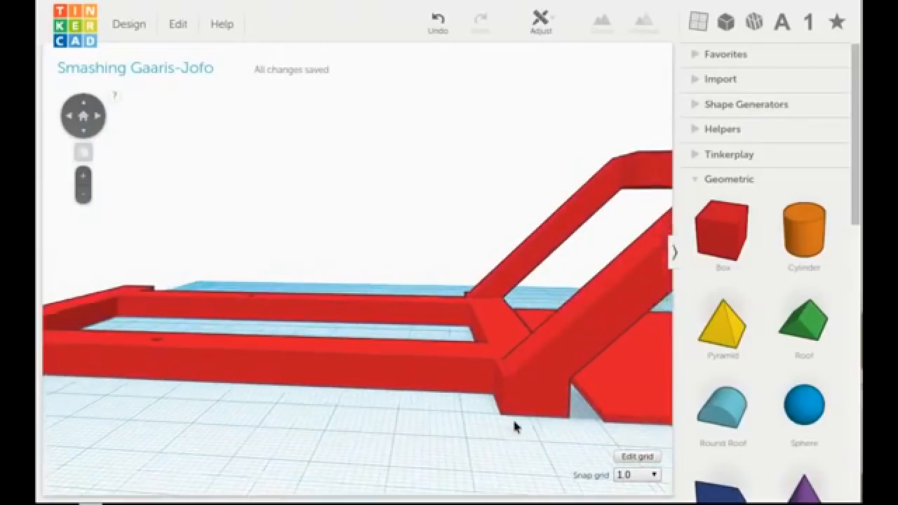
scroll(476, 330, up, 2)
right_drag(461, 367, 500, 254)
click(500, 255)
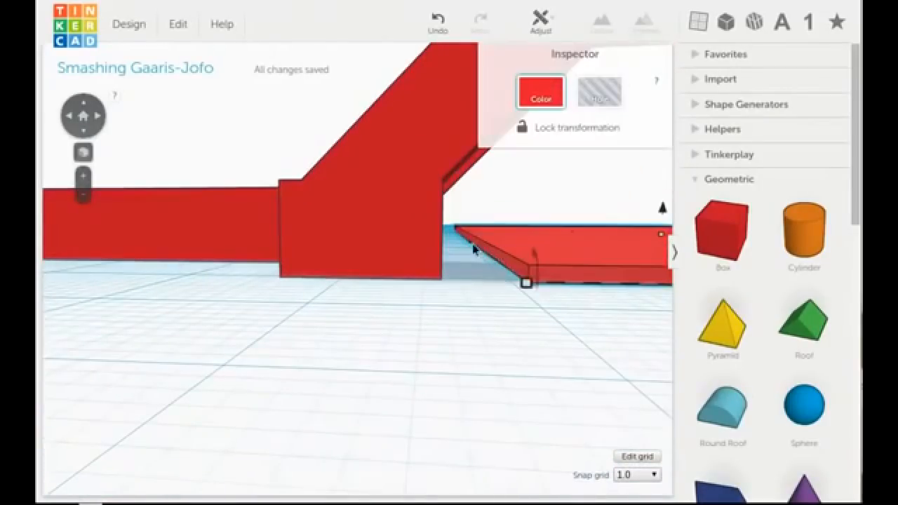
drag(468, 247, 450, 254)
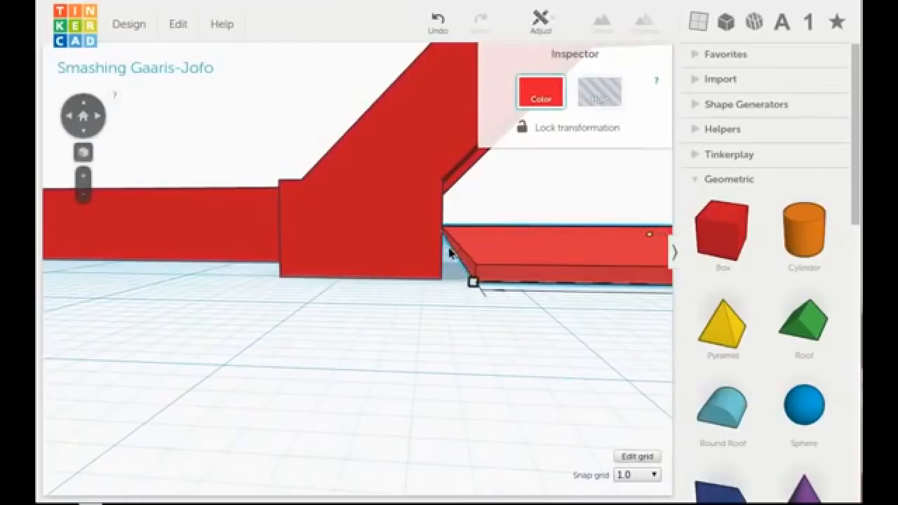
click(448, 253)
click(459, 246)
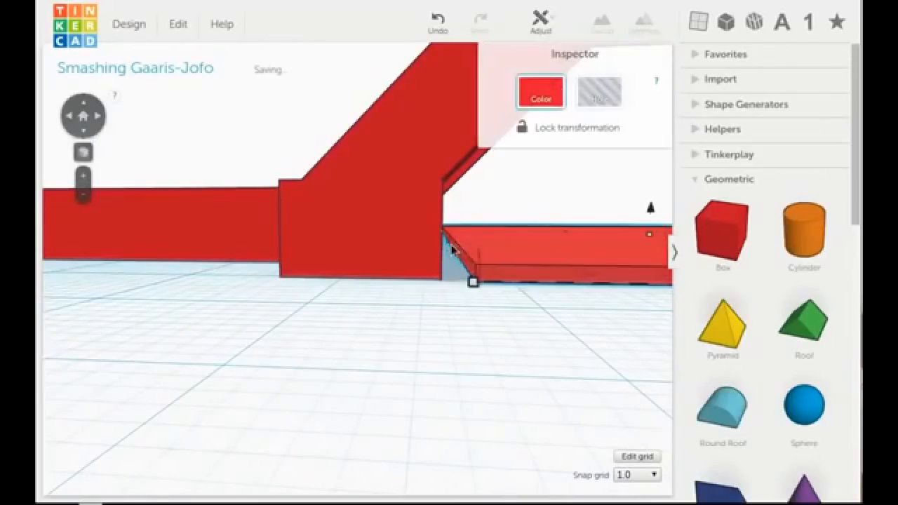
drag(444, 247, 443, 247)
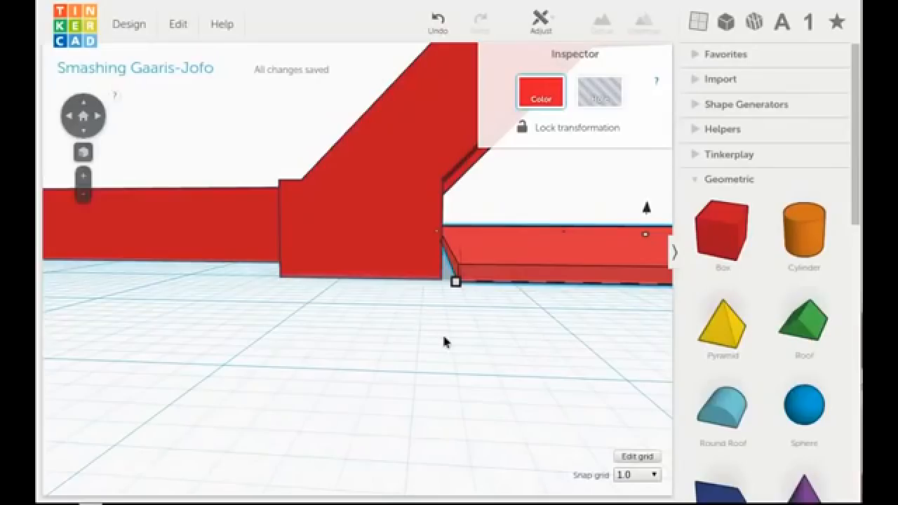
click(408, 328)
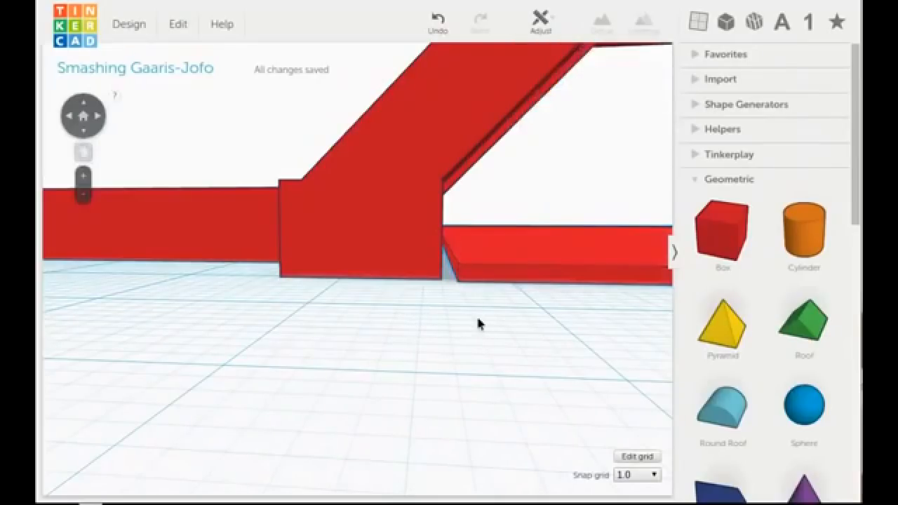
Change the thin plate's color to the preset orange.
scroll(475, 317, down, 5)
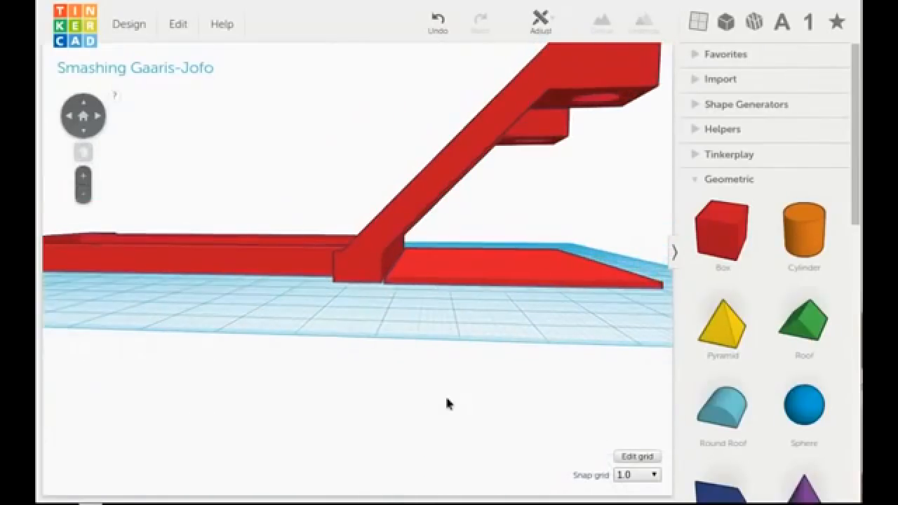
right_drag(404, 327, 421, 381)
click(500, 364)
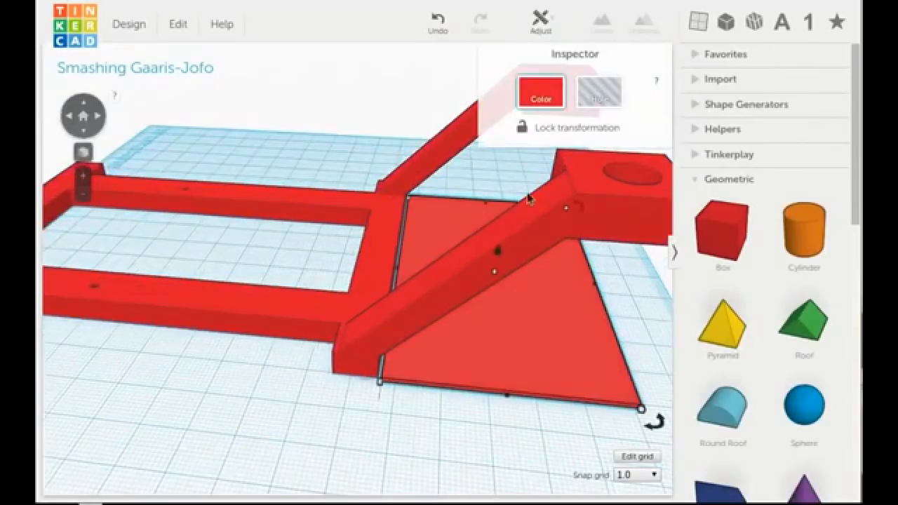
click(556, 104)
click(429, 203)
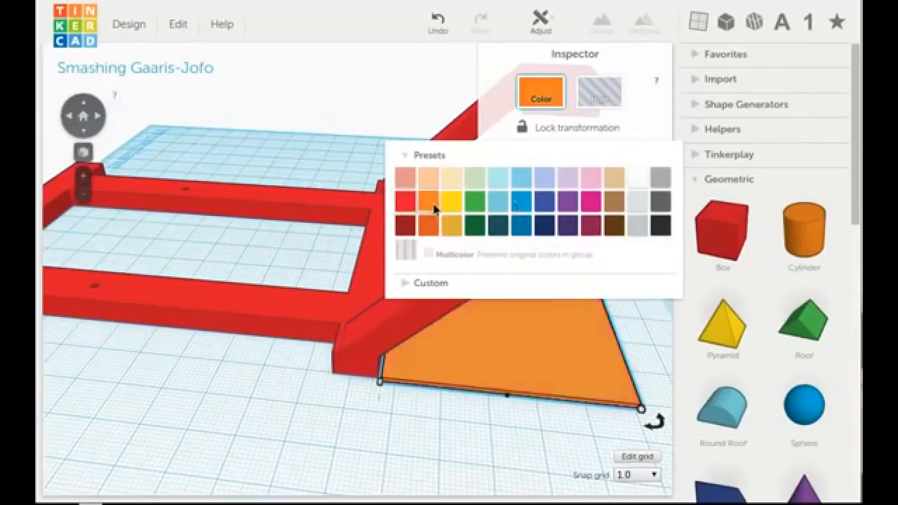
click(352, 414)
Add a cylinder slimmed into a thin upright rod and position it at the workplane's edge beside the frame.
right_drag(322, 442, 554, 341)
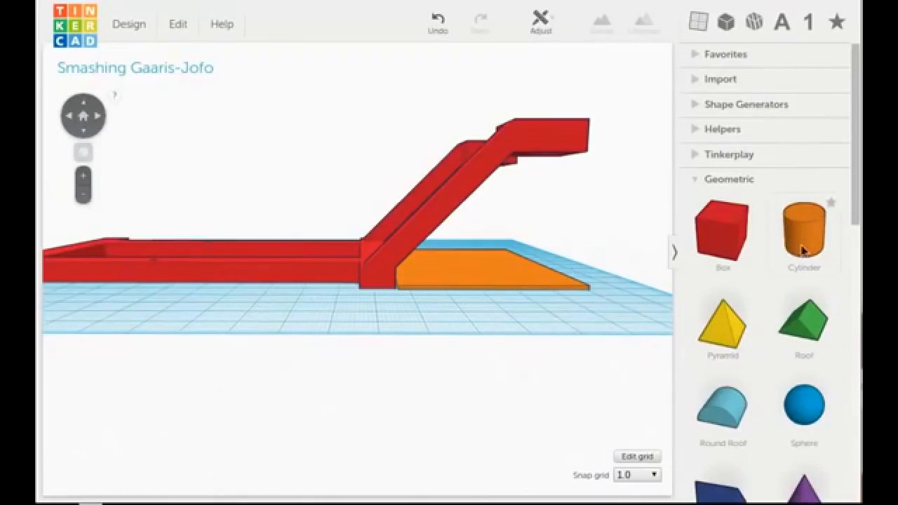
right_drag(498, 342, 337, 374)
drag(815, 239, 440, 357)
right_drag(559, 372, 330, 411)
drag(328, 420, 190, 421)
click(270, 421)
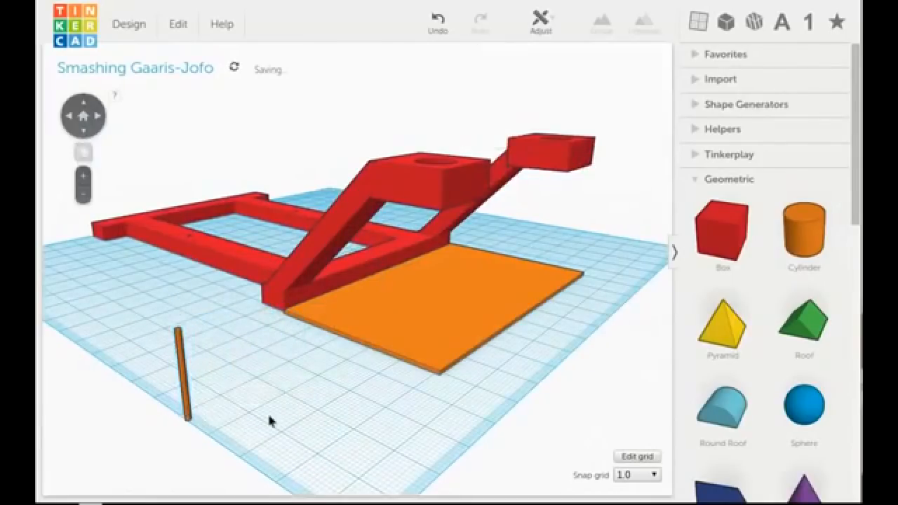
Duplicate the thin rod into a row of four evenly spaced rods at the workplane's edge.
click(187, 412)
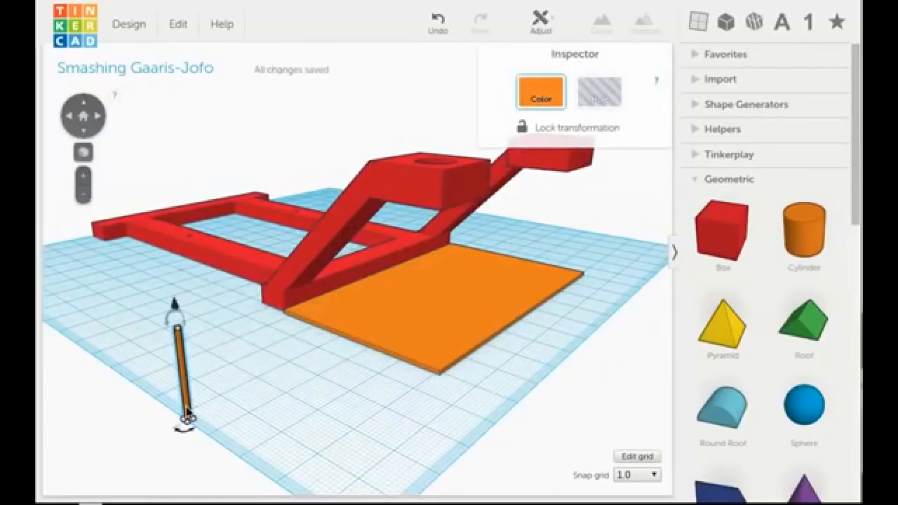
drag(187, 411, 191, 417)
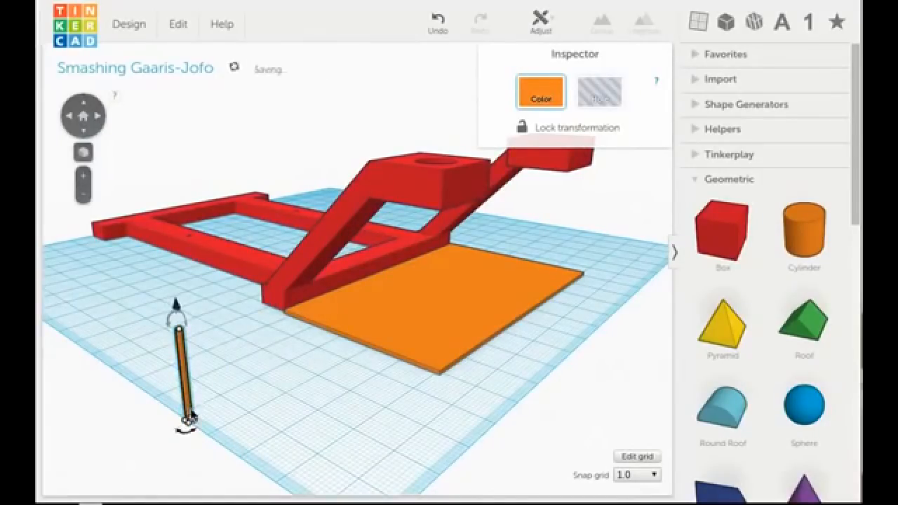
scroll(205, 382, up, 5)
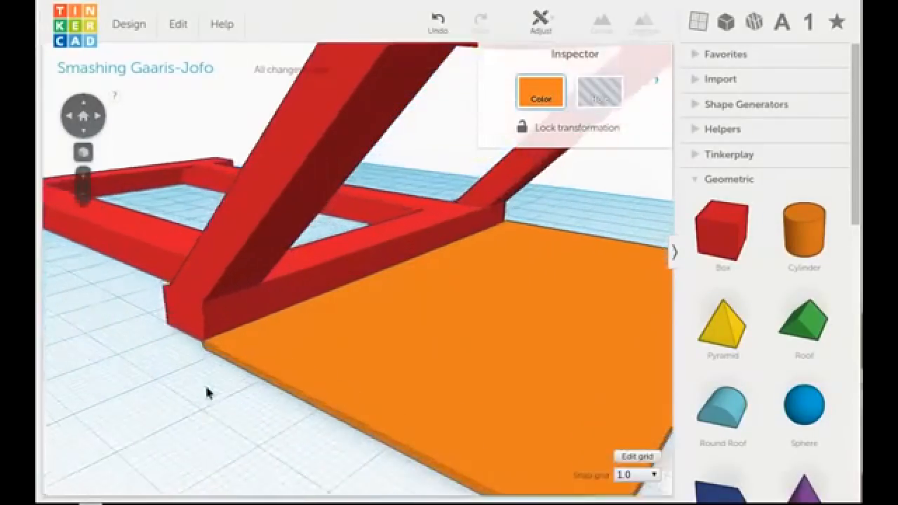
scroll(337, 300, up, 3)
scroll(346, 301, down, 4)
alt+drag(356, 393, 390, 371)
scroll(459, 380, down, 3)
scroll(459, 380, up, 5)
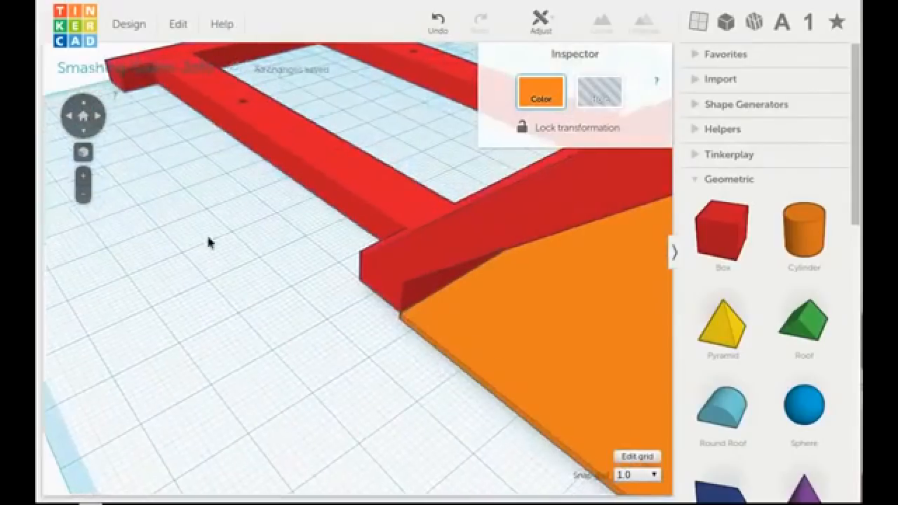
scroll(210, 238, down, 4)
scroll(351, 239, up, 5)
right_drag(371, 237, 377, 274)
scroll(377, 276, up, 3)
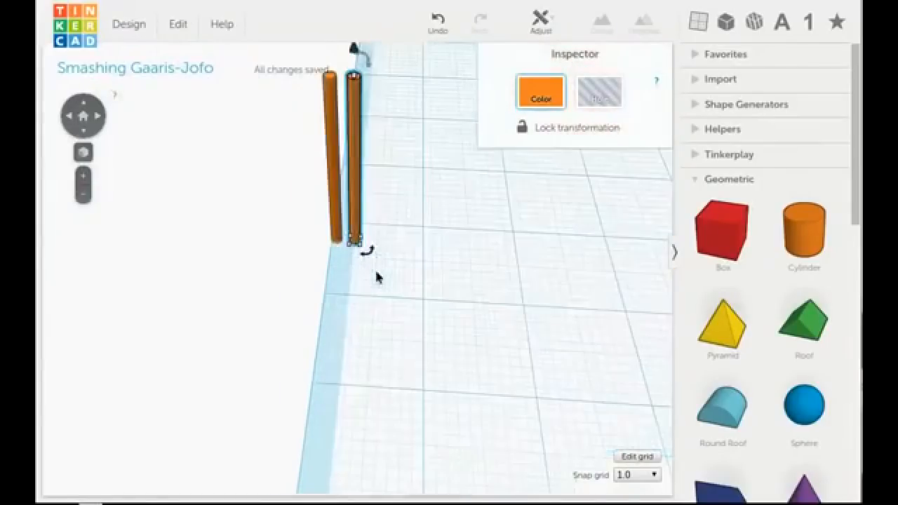
scroll(365, 277, up, 2)
scroll(387, 223, up, 2)
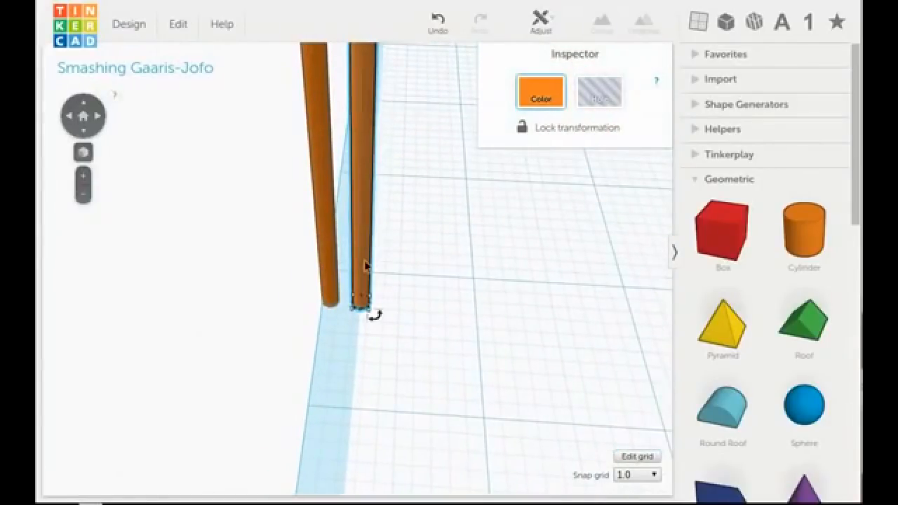
key(ctrl+d)
drag(375, 281, 428, 287)
key(ctrl+d)
click(503, 308)
Select all four rods and group them into one object.
scroll(529, 293, down, 4)
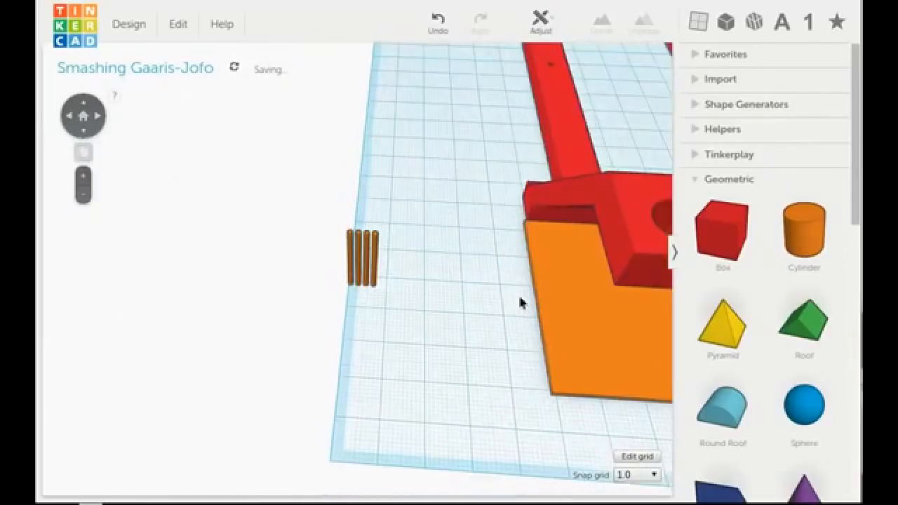
scroll(482, 301, up, 6)
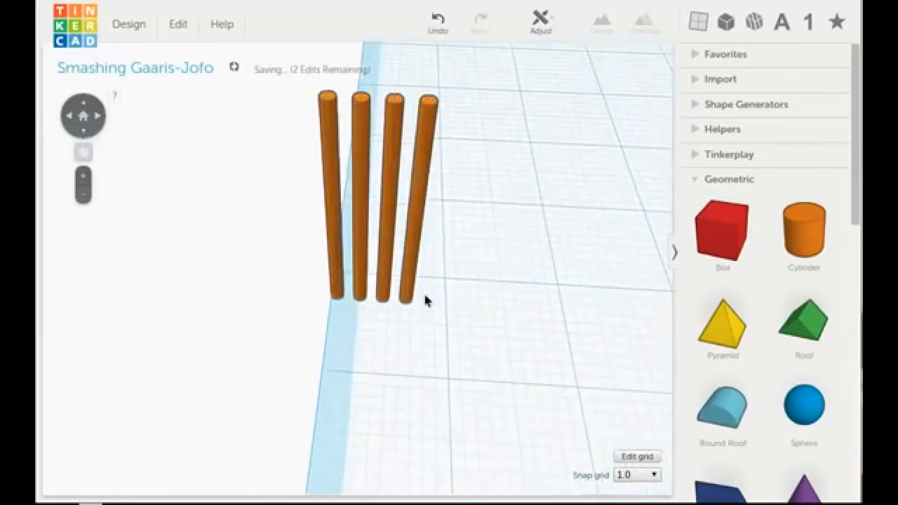
click(412, 294)
drag(265, 191, 530, 330)
click(601, 25)
Move the rod group onto the plate's corner, against the base of the nearest arm.
scroll(509, 275, down, 5)
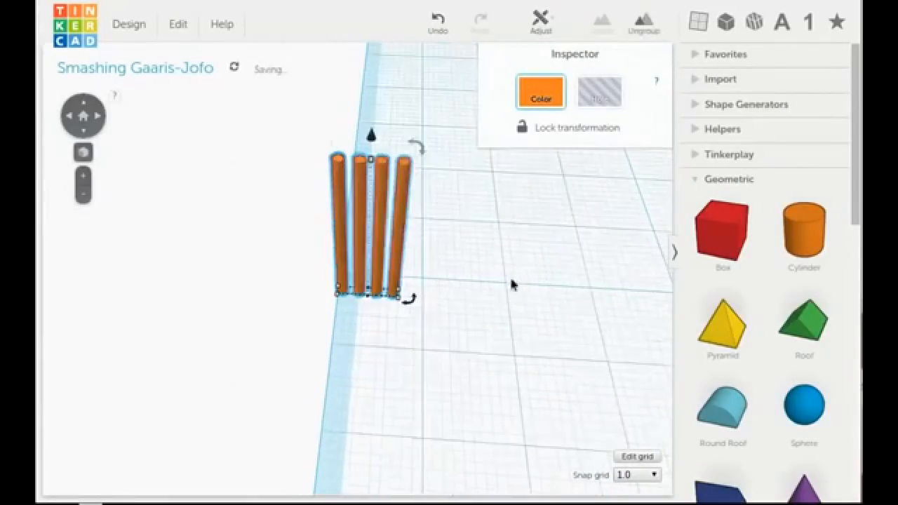
drag(381, 276, 635, 201)
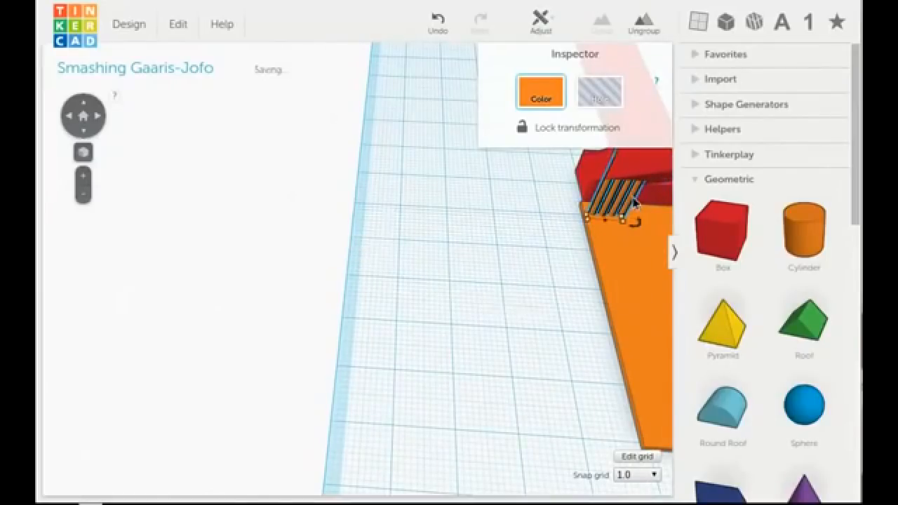
click(509, 228)
Ungroup the four rods and duplicate the inner end rod to add a fifth at the same spacing.
scroll(531, 229, up, 5)
right_drag(301, 168, 359, 145)
right_drag(435, 117, 108, 270)
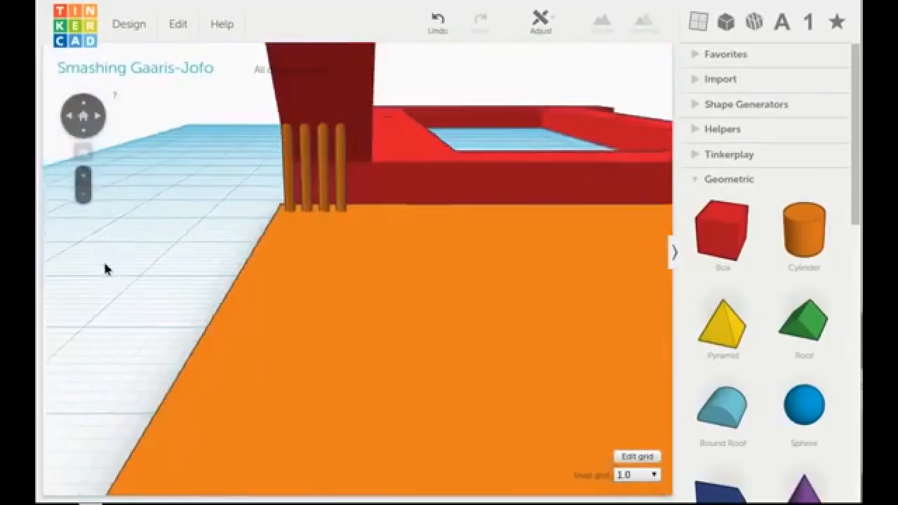
click(340, 186)
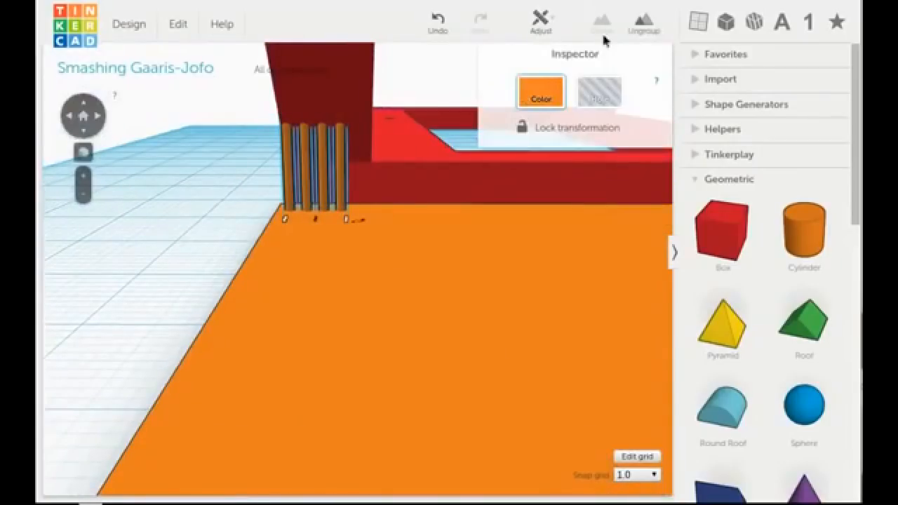
click(626, 29)
click(337, 184)
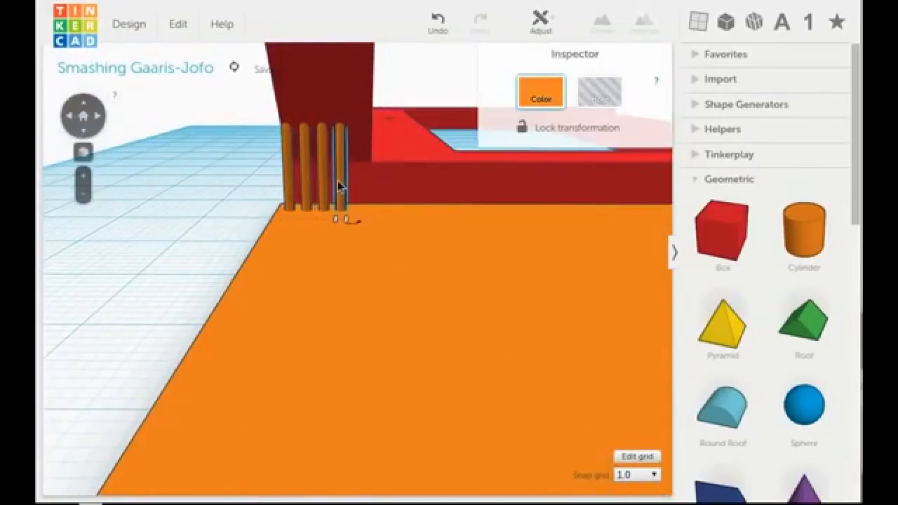
alt+drag(338, 185, 361, 181)
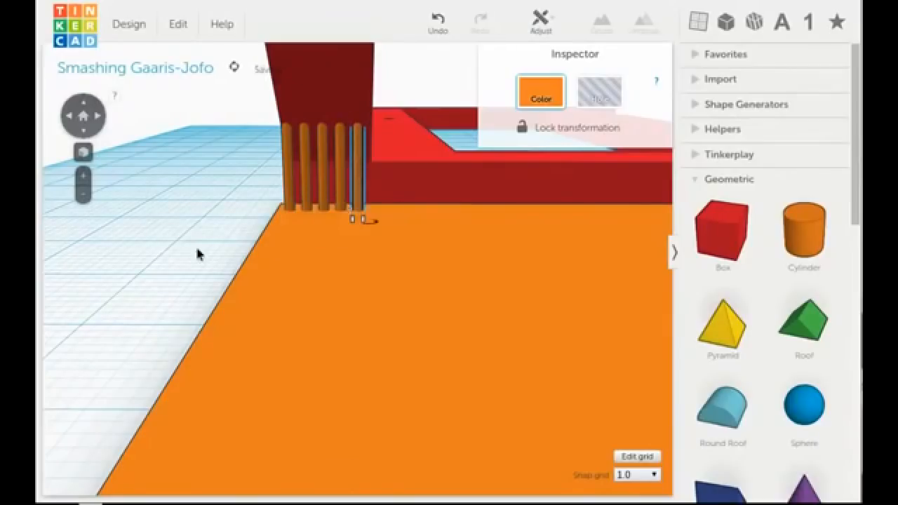
click(220, 221)
Select the five rods without the red frame and group them into one object.
click(287, 190)
shift+click(306, 185)
shift+click(332, 181)
shift+click(340, 181)
shift+click(363, 181)
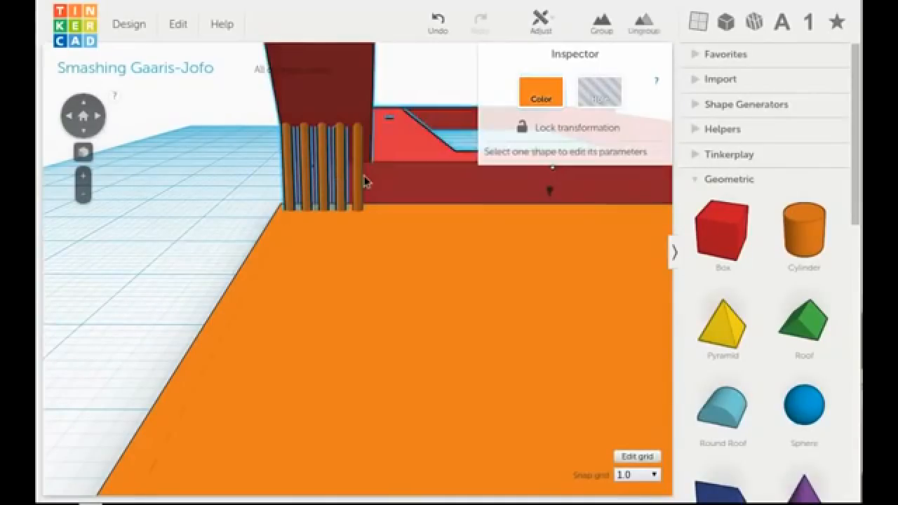
shift+click(375, 175)
shift+click(359, 182)
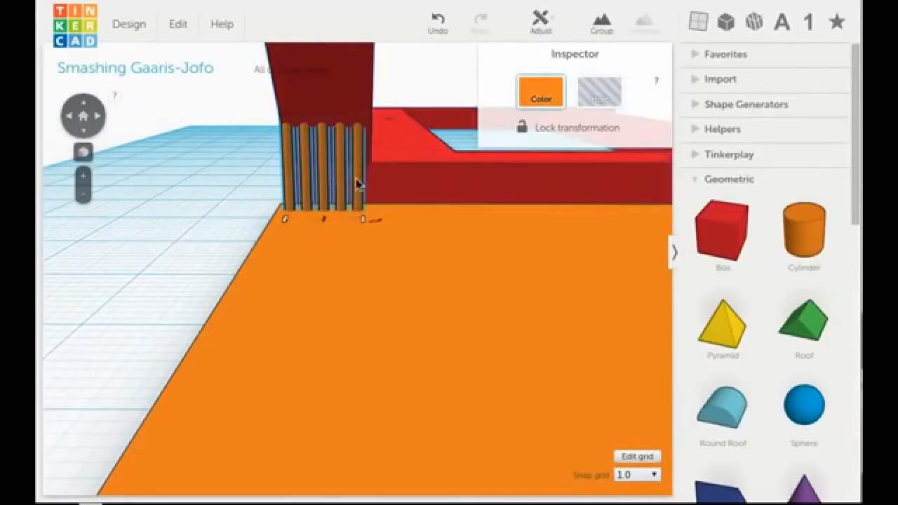
click(601, 23)
click(216, 225)
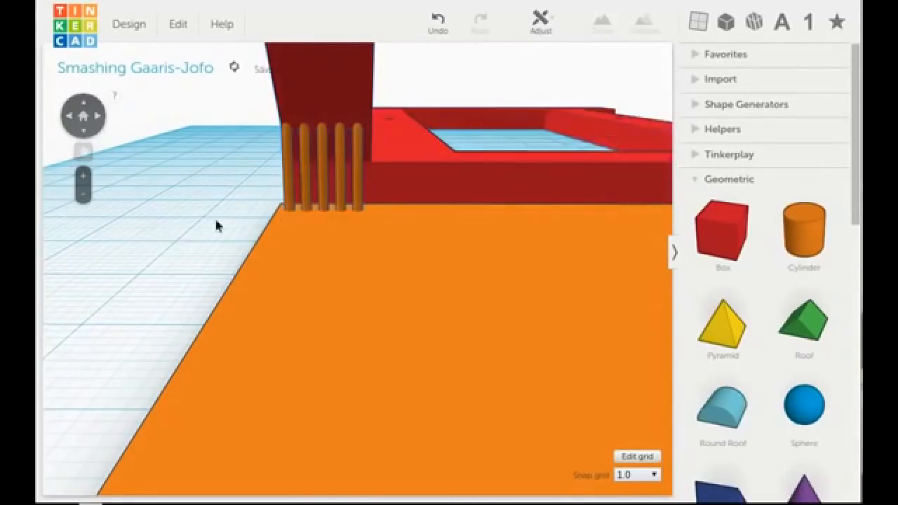
Duplicate the five-rod group and place the copy on the plate as a second row beside the first.
click(287, 200)
key(ctrl+c)
key(ctrl+v)
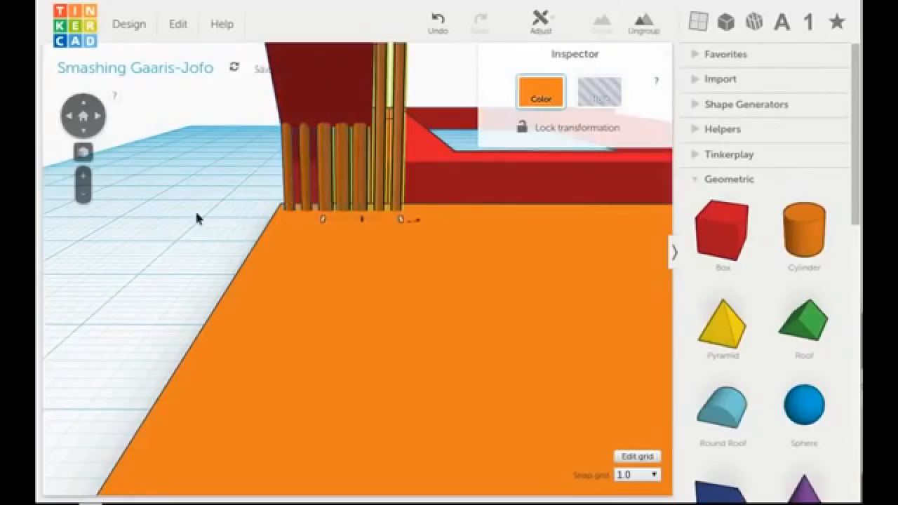
drag(391, 188, 355, 197)
right_drag(284, 203, 396, 219)
mouse_move(254, 279)
right_down()
mouse_move(297, 271)
mouse_move(252, 265)
right_up()
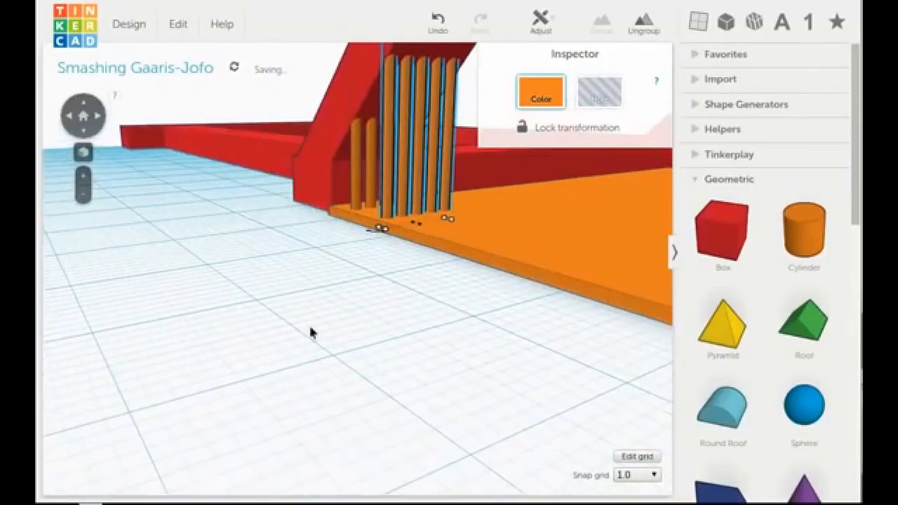
right_drag(303, 248, 367, 329)
drag(414, 242, 395, 232)
click(317, 279)
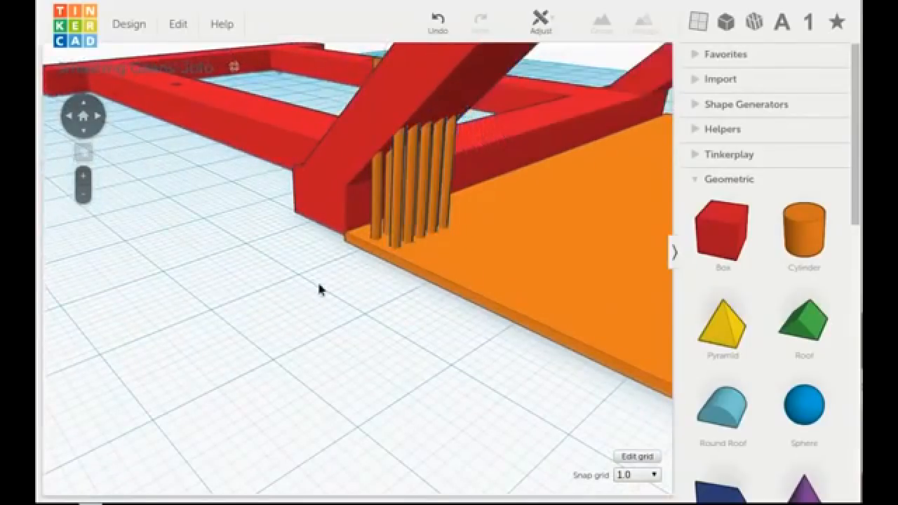
Shorten each of the two rod rows so their tops stay within the sloping arm above them.
click(383, 213)
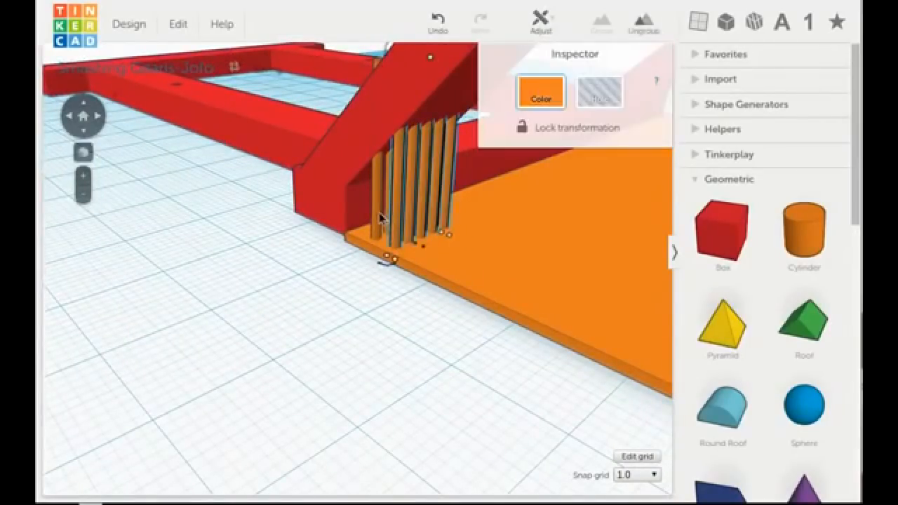
click(266, 301)
right_drag(275, 299, 363, 297)
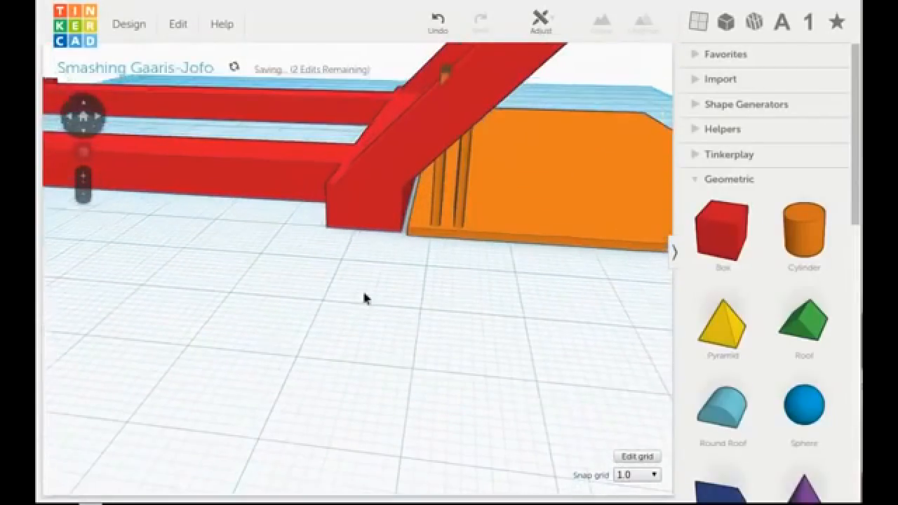
click(444, 83)
scroll(422, 151, down, 2)
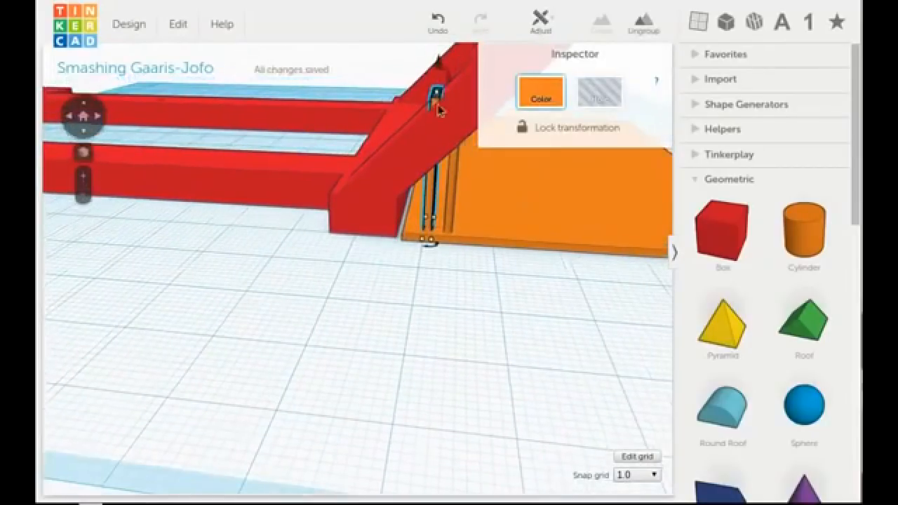
mouse_move(438, 98)
drag(438, 122, 436, 161)
right_drag(386, 243, 360, 321)
click(461, 141)
drag(469, 64, 464, 77)
Group the two rod rows into one object and undo the group's displacement, keeping the rows grouped.
shift+click(435, 180)
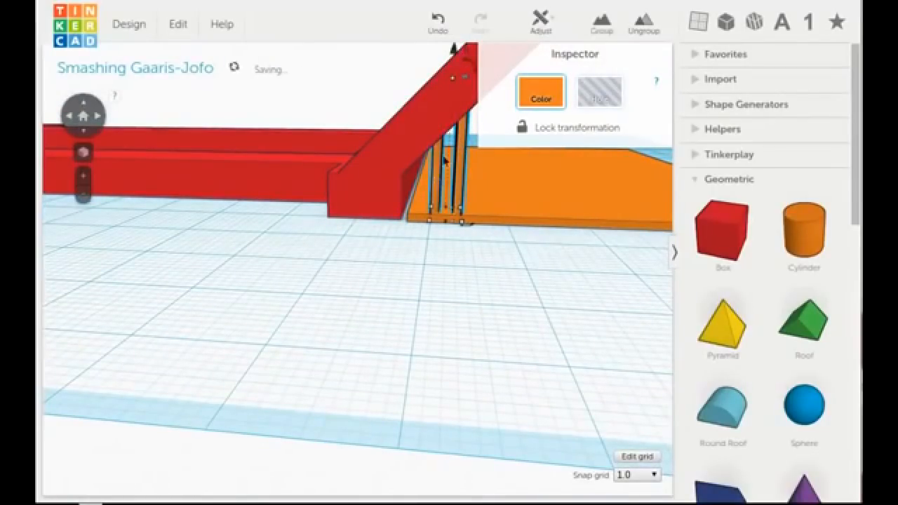
click(601, 24)
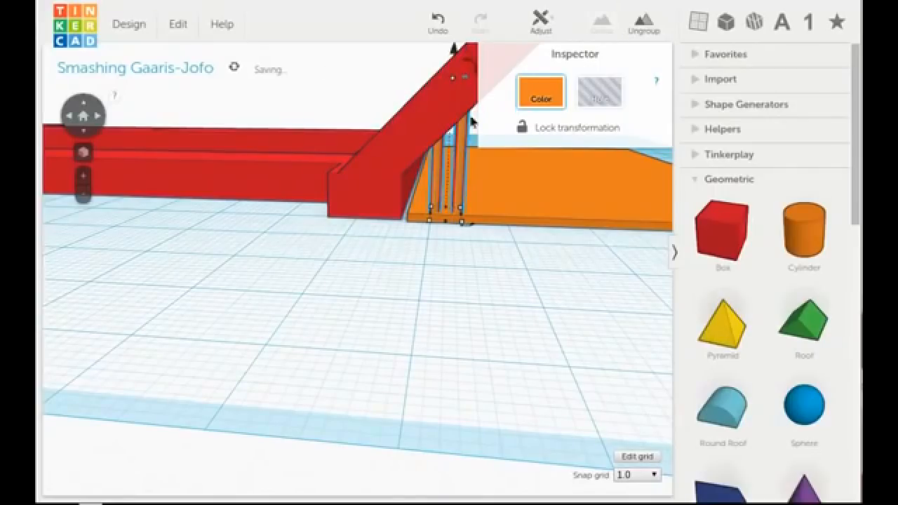
scroll(328, 249, down, 2)
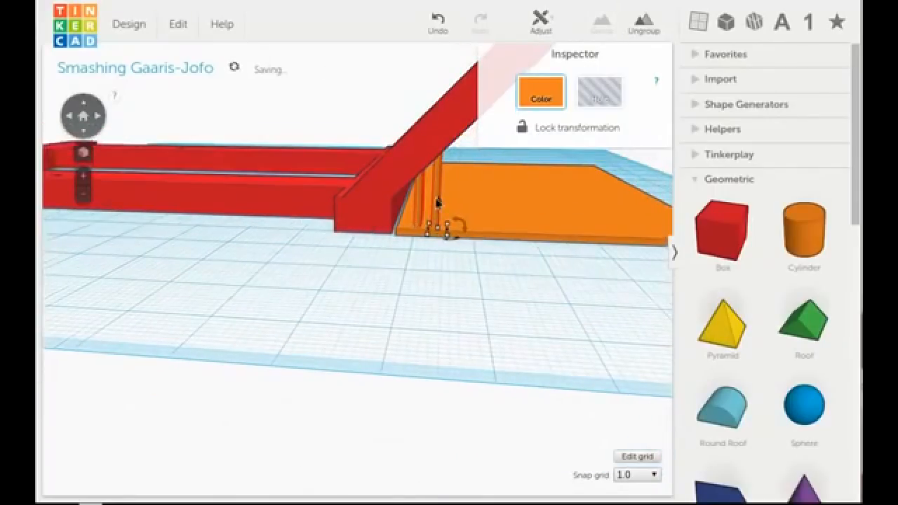
mouse_move(441, 192)
mouse_down()
mouse_move(477, 199)
mouse_move(447, 197)
mouse_up()
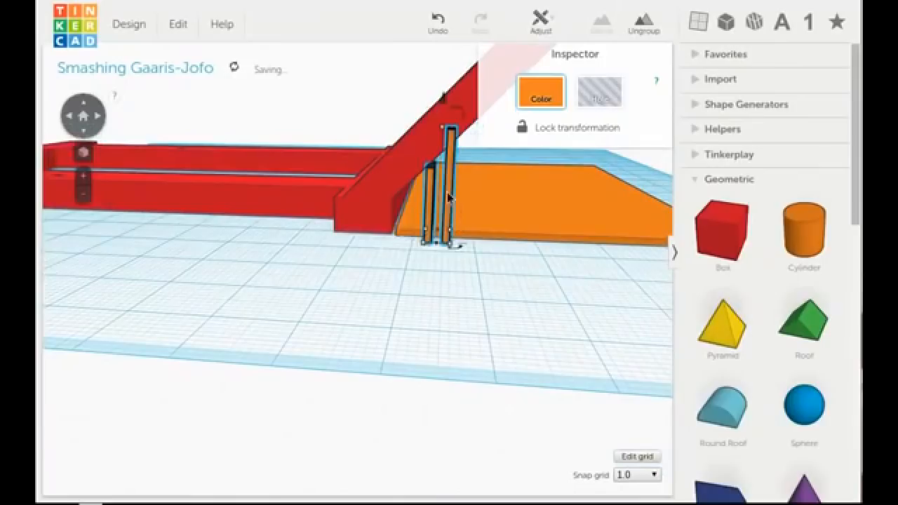
click(436, 25)
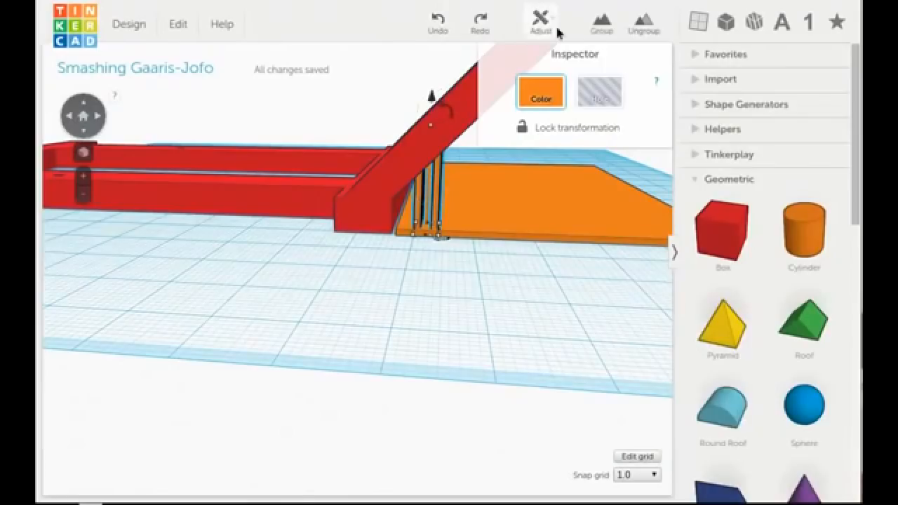
click(480, 25)
Copy and paste the two-row group and place the copy on the plate beside the original rows, further from the crossbar.
click(176, 28)
click(187, 52)
click(179, 30)
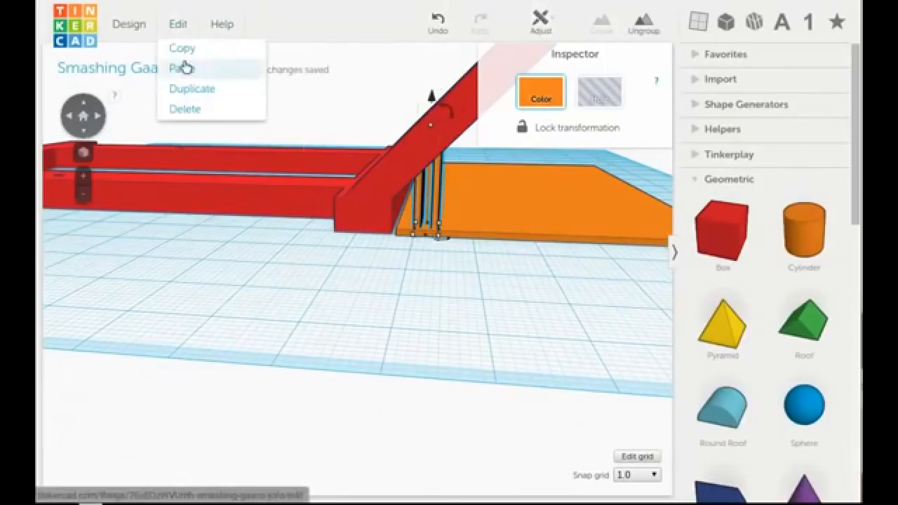
click(181, 68)
drag(448, 191, 468, 191)
right_drag(468, 238, 294, 311)
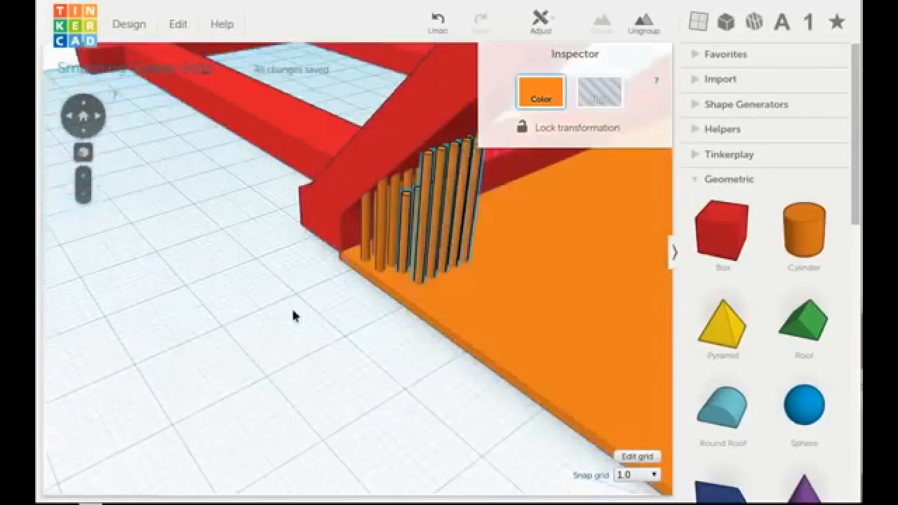
key(ctrl+Down)
key(ctrl+Down)
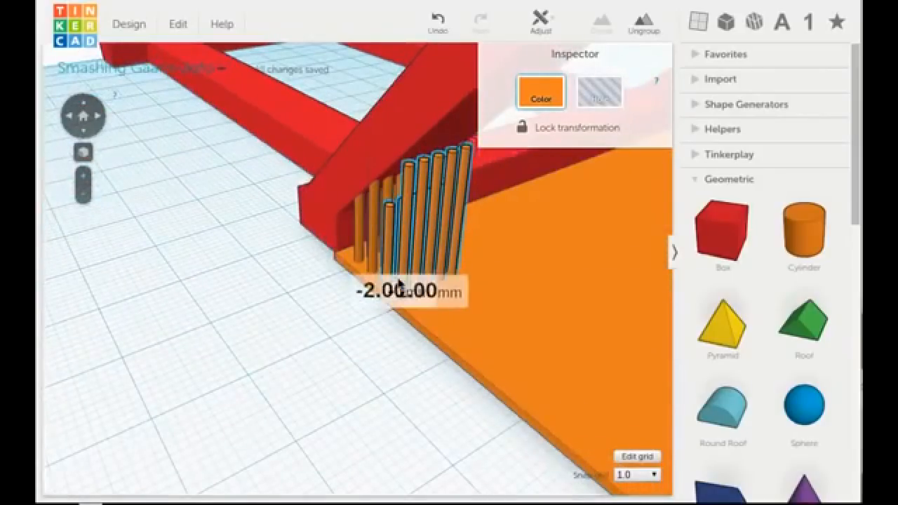
Stretch the copied two-row group upward until its rods reach the sloping arm.
scroll(311, 316, up, 4)
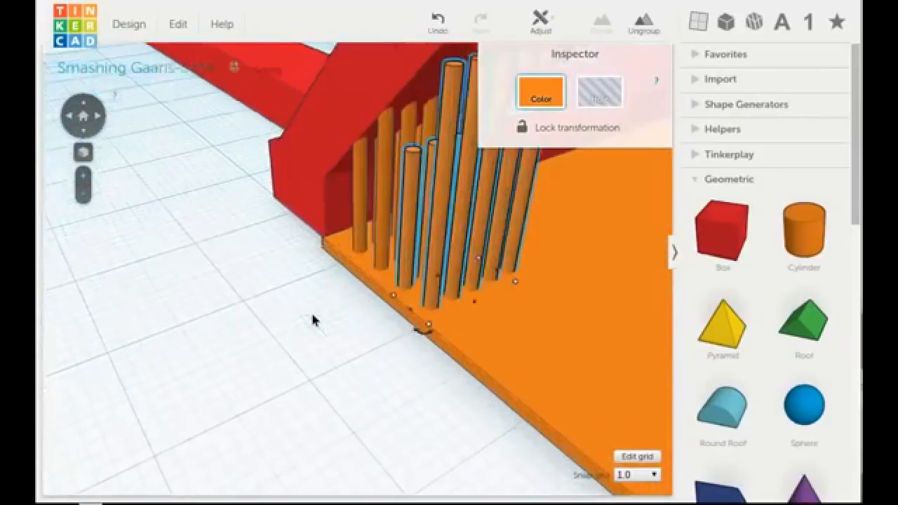
scroll(316, 322, down, 5)
scroll(320, 321, up, 3)
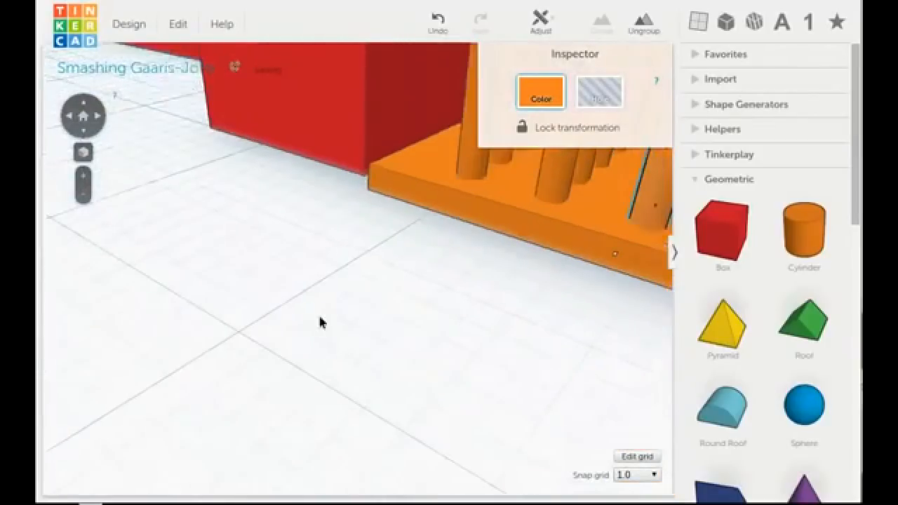
scroll(323, 317, down, 5)
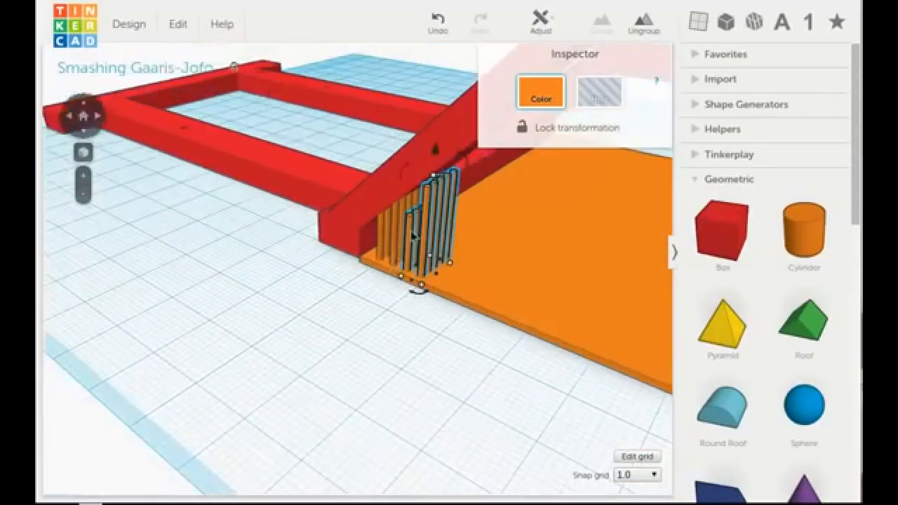
drag(432, 175, 449, 120)
click(339, 305)
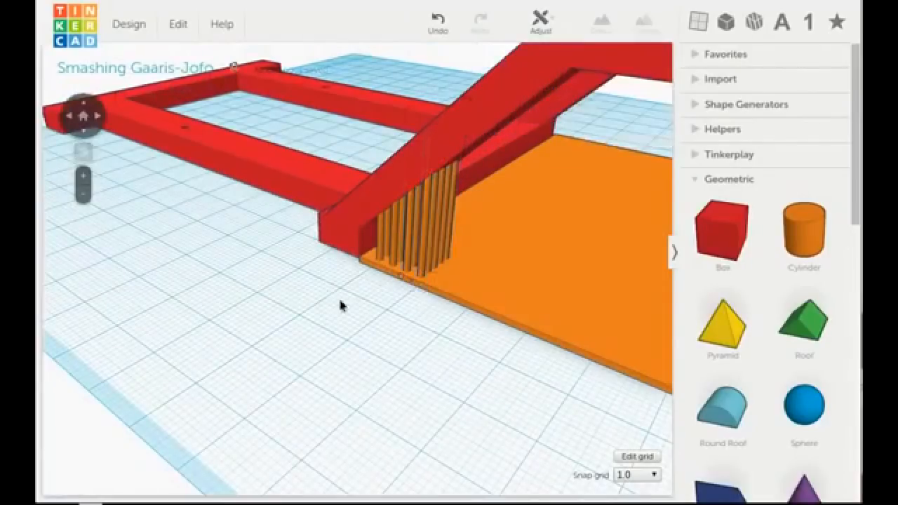
Select both two-row groups and group them into one four-row object.
scroll(394, 268, up, 2)
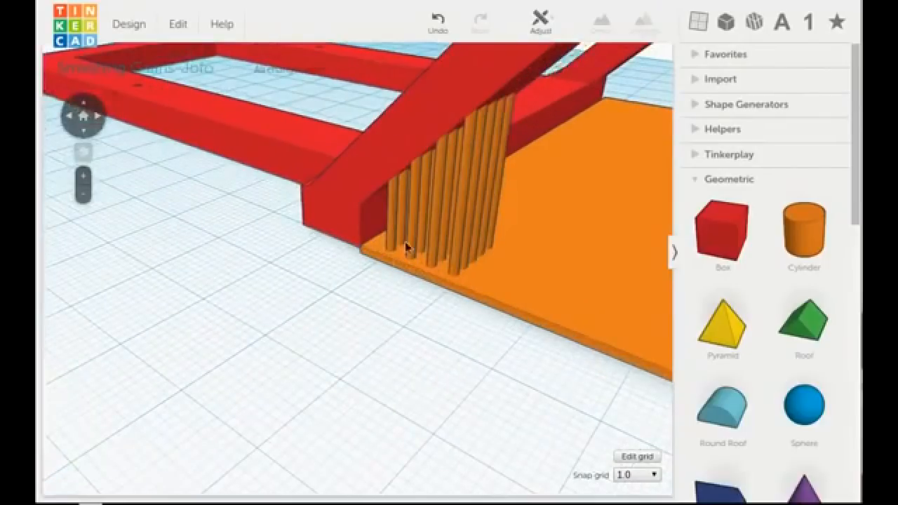
click(435, 208)
shift+click(417, 218)
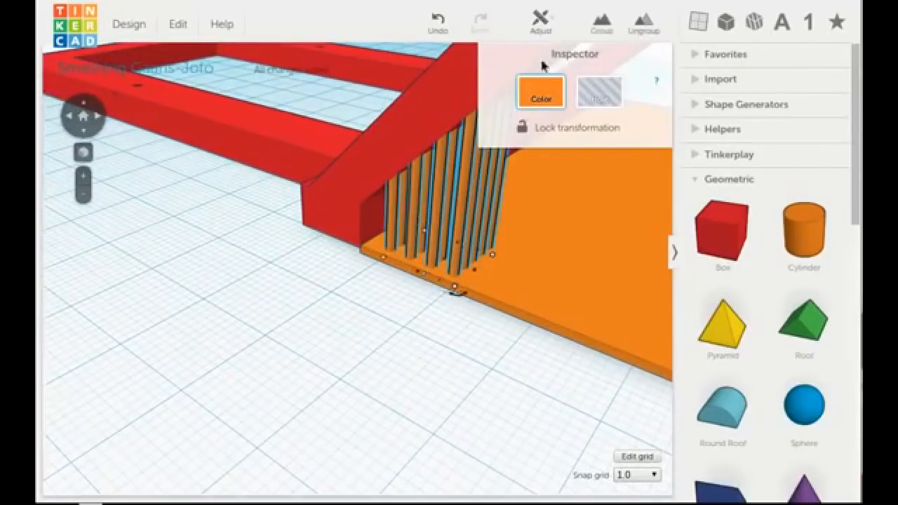
click(600, 25)
Copy and paste the four-row group and move the copy along the plate to continue the rod pattern.
click(177, 26)
click(179, 49)
click(178, 25)
click(183, 69)
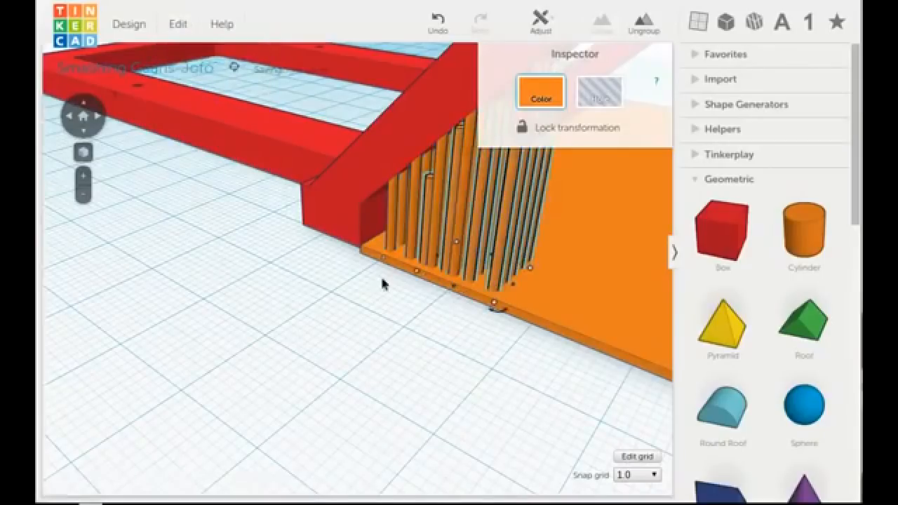
scroll(308, 361, down, 4)
drag(436, 279, 415, 301)
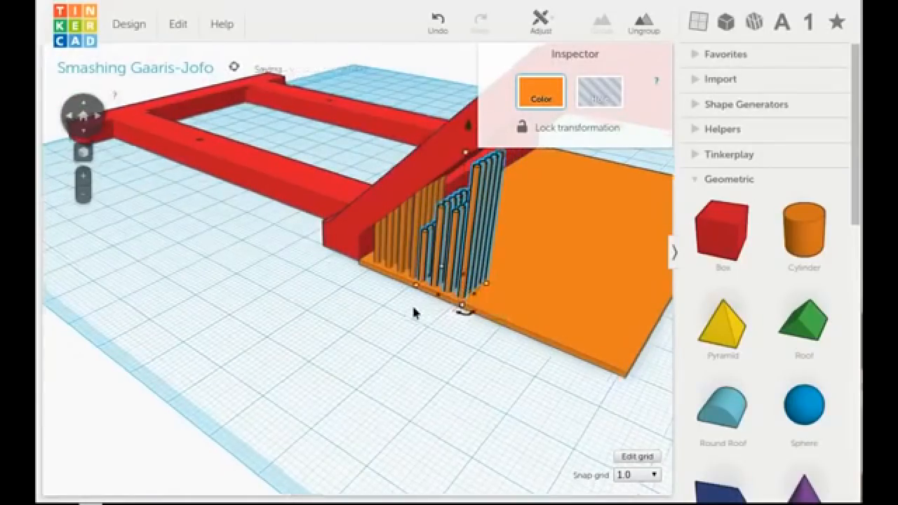
Stretch the copied four-row group upward until its shortest rods reach the sloping arm.
scroll(412, 306, up, 3)
scroll(421, 316, down, 3)
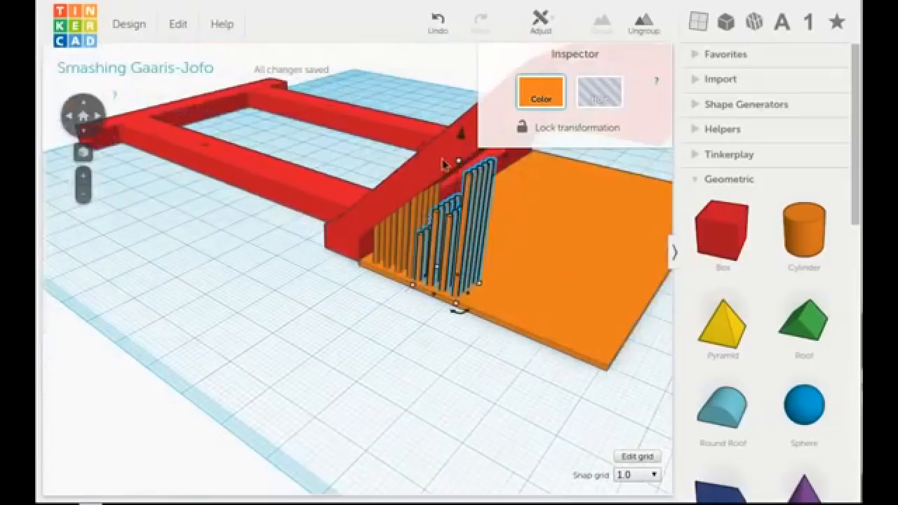
drag(458, 162, 484, 23)
scroll(315, 230, down, 3)
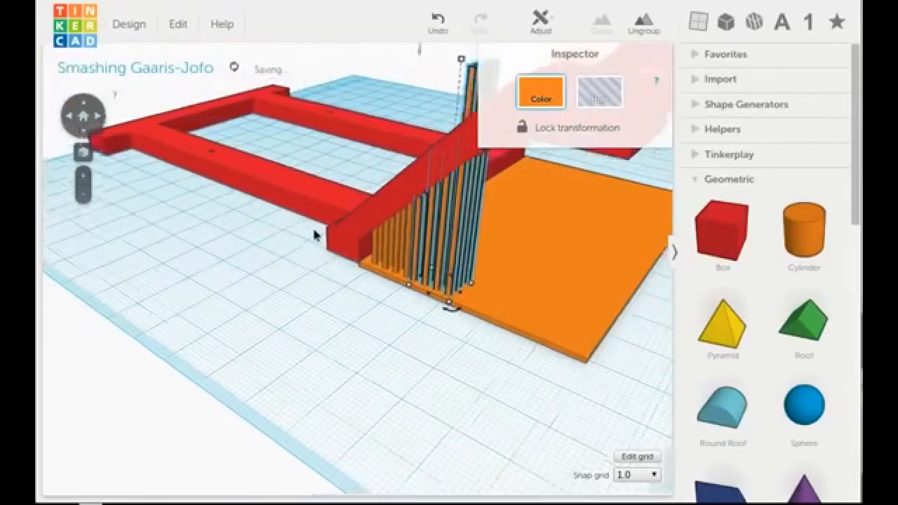
drag(445, 92, 451, 77)
click(249, 327)
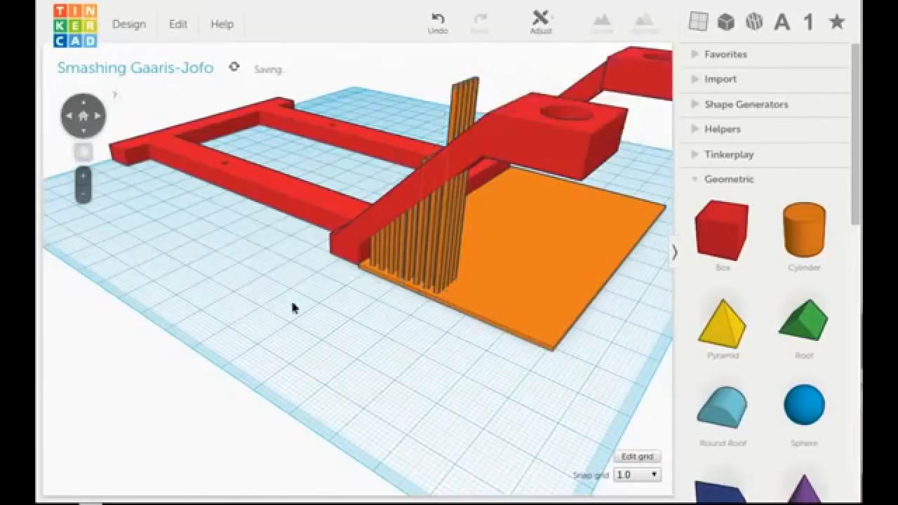
Ungroup the copied four rows and shorten the outermost pair so it no longer sticks out above the arm.
right_drag(292, 303, 339, 310)
right_drag(443, 160, 482, 99)
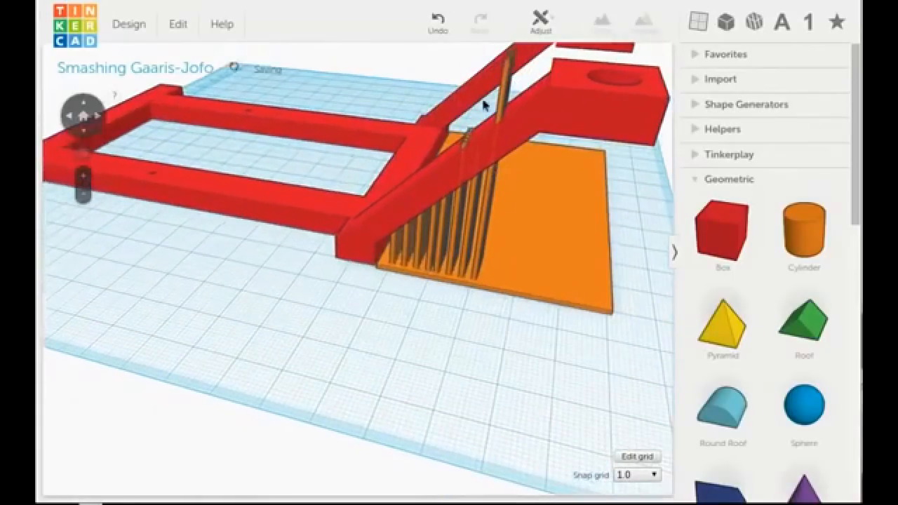
click(505, 88)
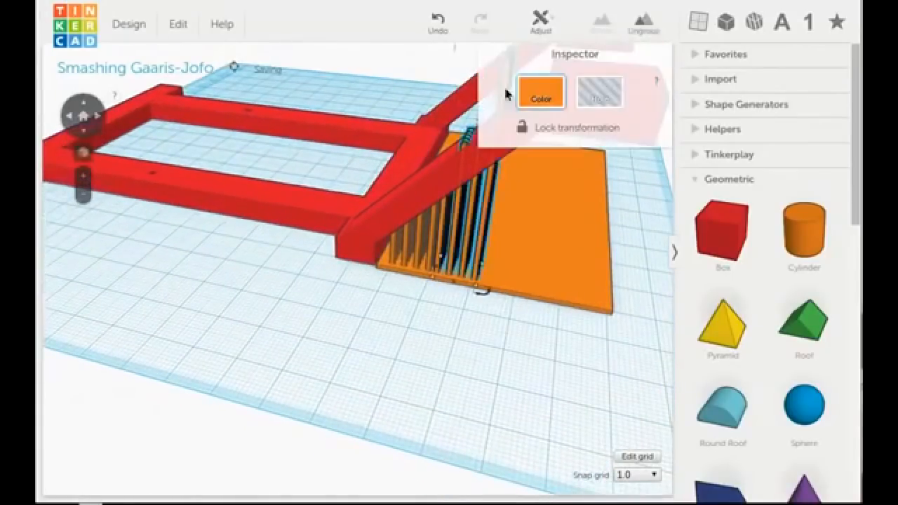
click(644, 23)
scroll(400, 271, down, 3)
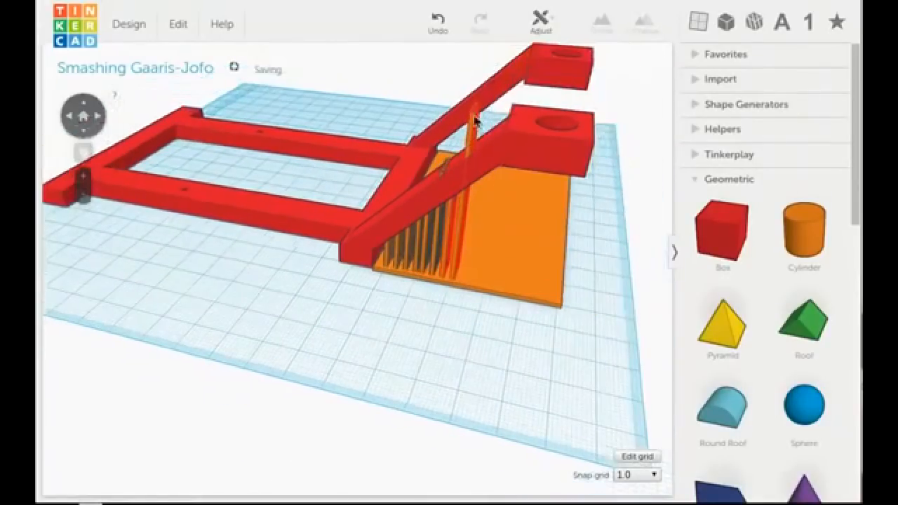
click(472, 106)
drag(474, 100, 449, 175)
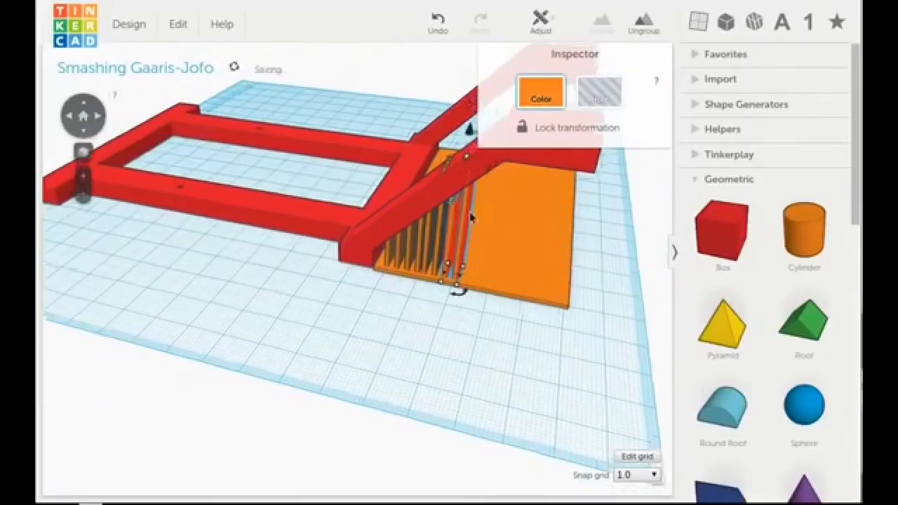
Ungroup the outermost pair of rod rows and stretch its shorter row up to the arm.
scroll(312, 323, up, 3)
right_drag(261, 375, 270, 281)
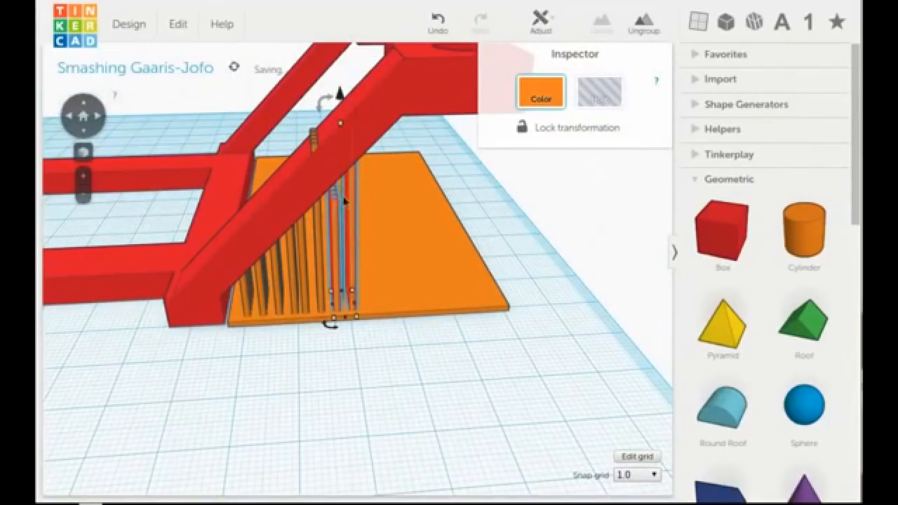
click(317, 388)
click(334, 237)
click(644, 22)
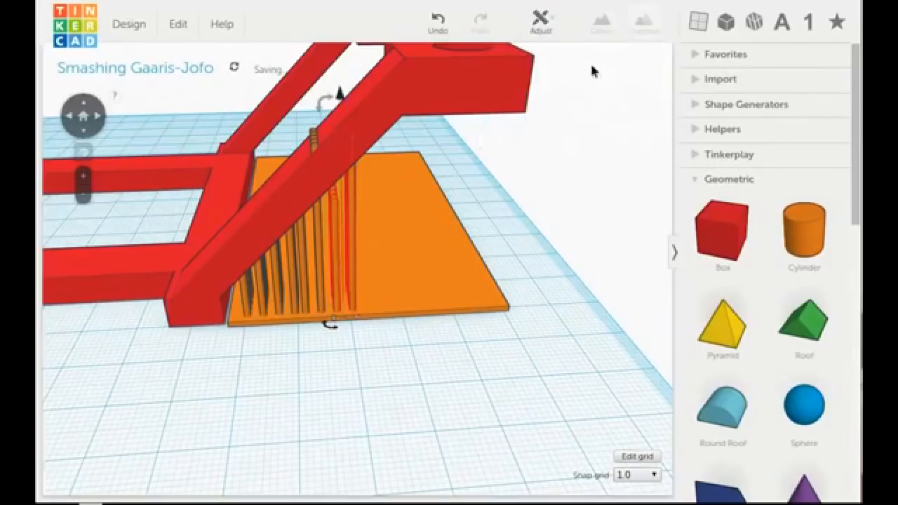
click(333, 208)
drag(335, 176, 335, 153)
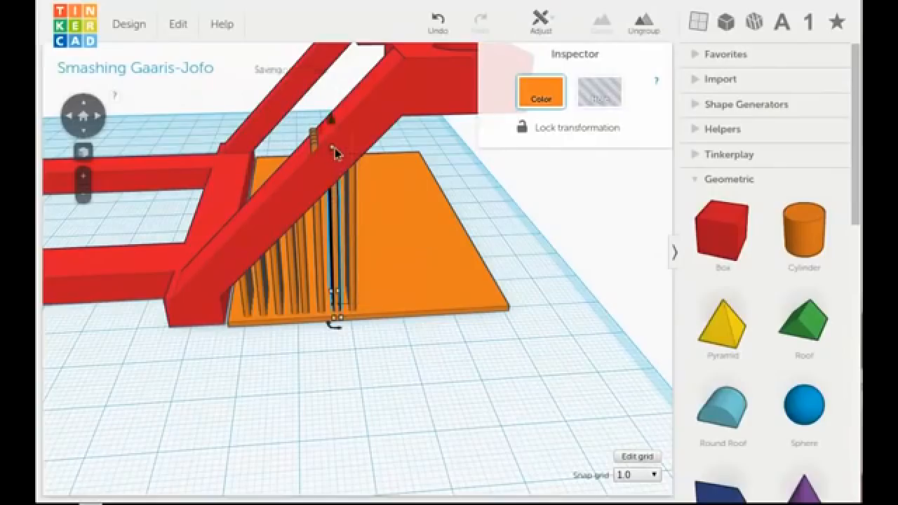
Ungroup the neighbouring pair of rod rows and shorten the row sticking out above the arm so it ends inside it.
click(313, 141)
click(312, 138)
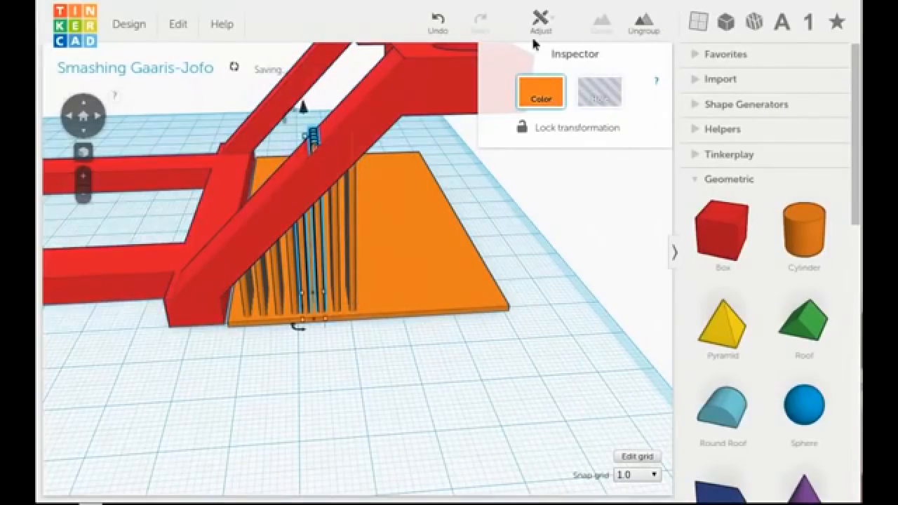
click(633, 28)
click(314, 143)
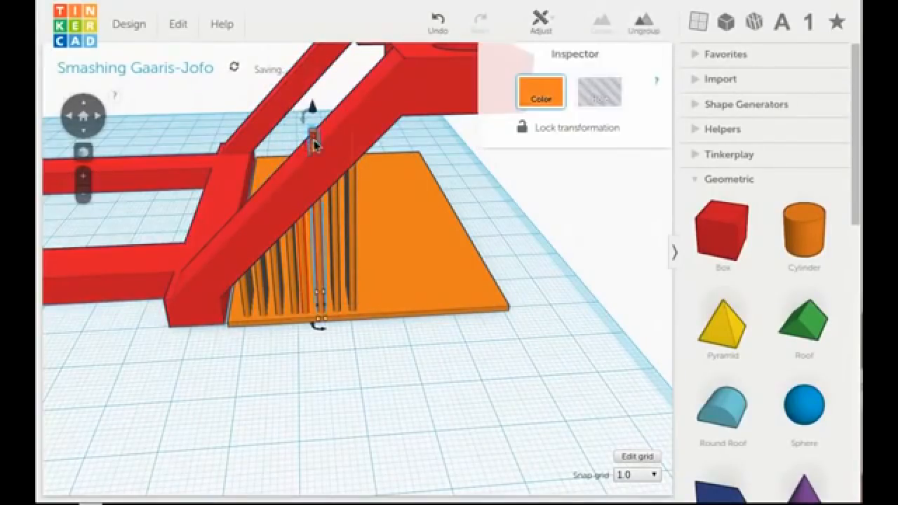
drag(312, 118, 320, 163)
click(259, 374)
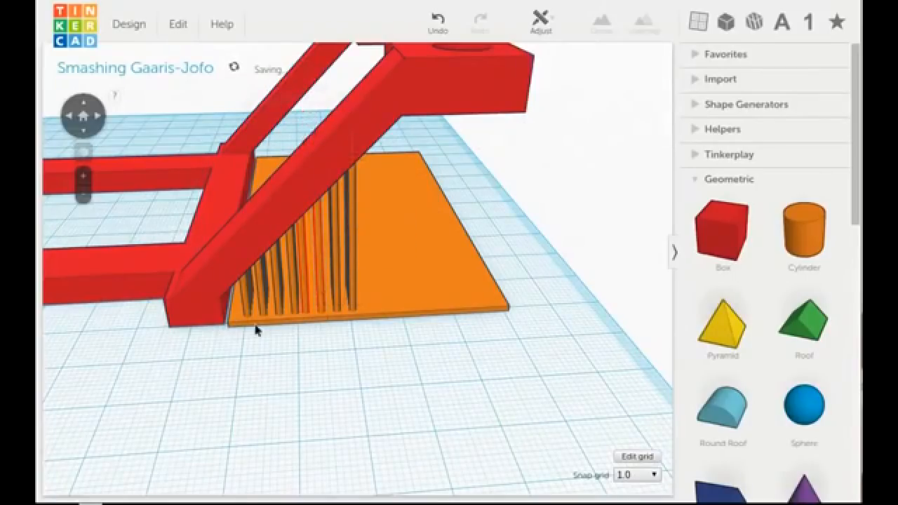
Group all the rod rows standing beneath the sloping arm into one object.
click(242, 303)
shift+click(331, 283)
shift+click(350, 280)
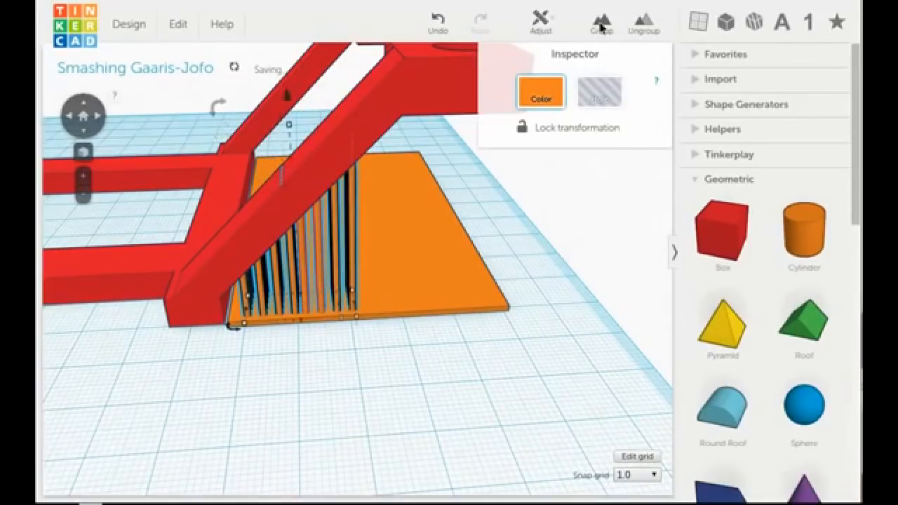
click(274, 374)
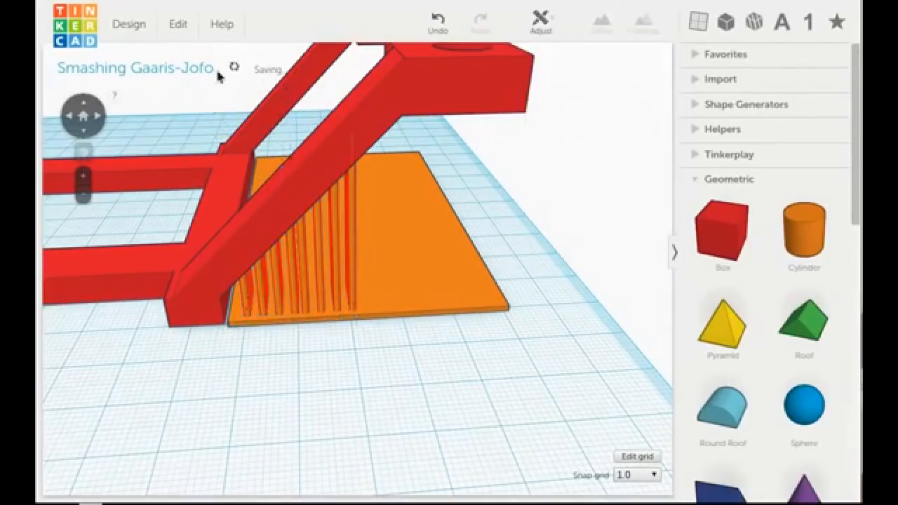
Paste a copy of the grouped rod rows and move it outward along the orange plate, beside the original rows.
click(177, 25)
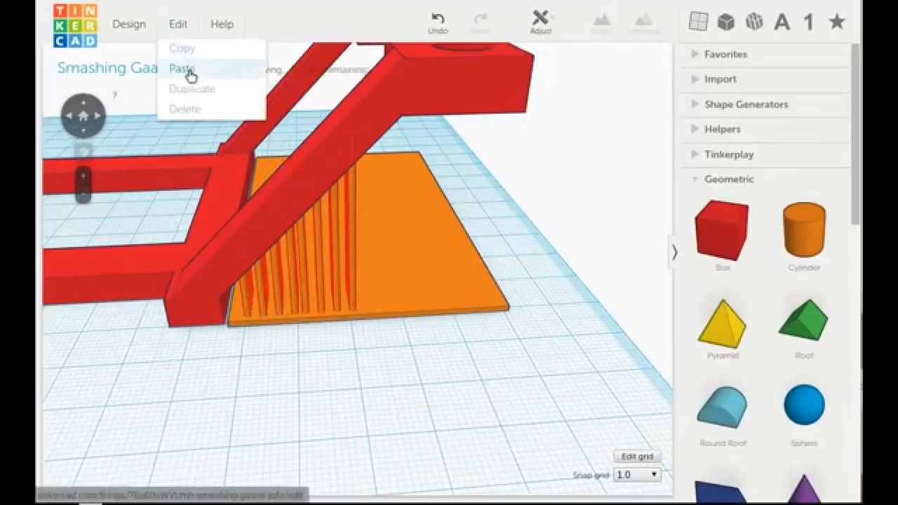
click(190, 74)
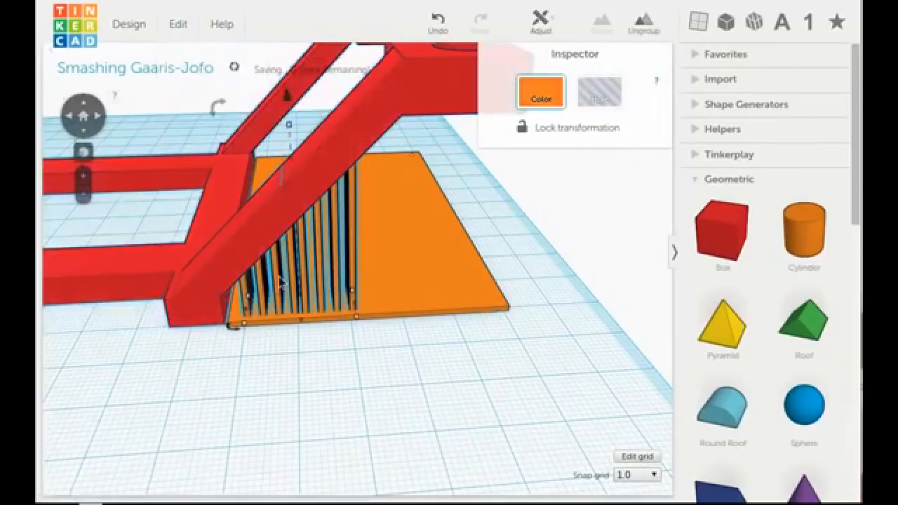
drag(378, 284, 452, 275)
drag(420, 121, 411, 53)
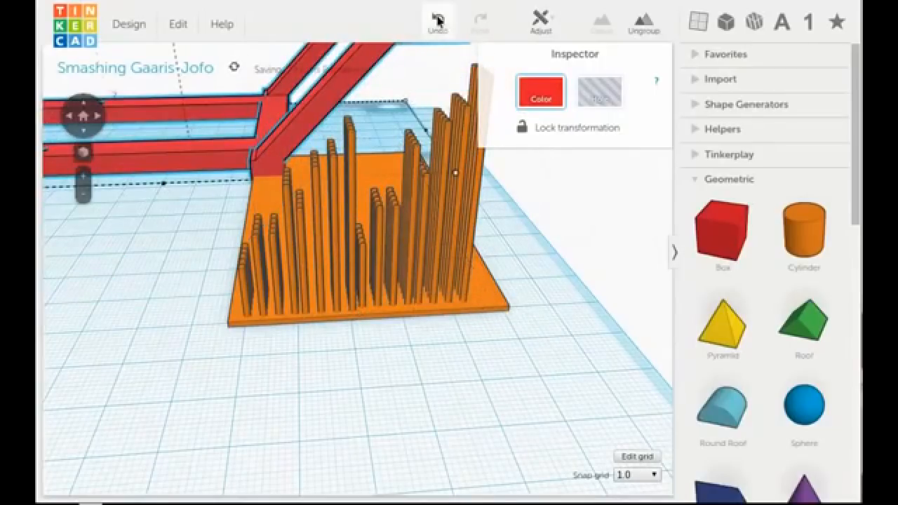
scroll(263, 293, down, 1)
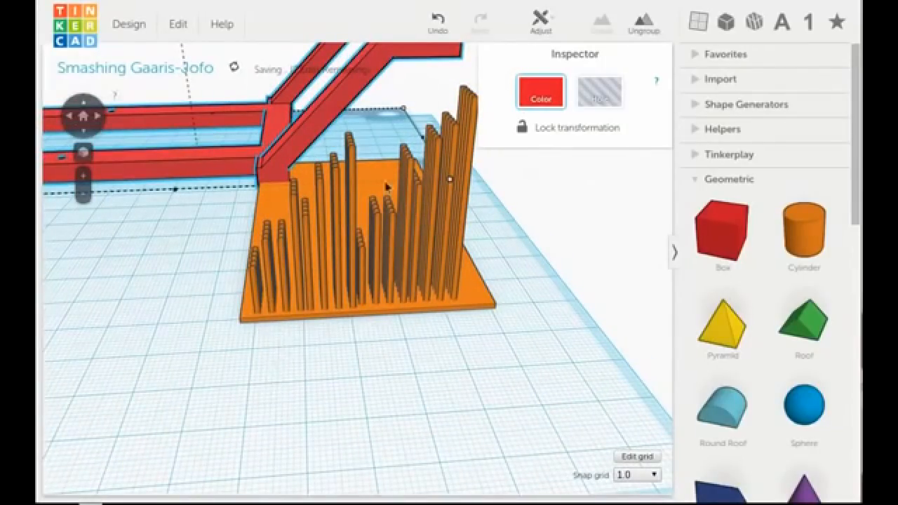
click(438, 21)
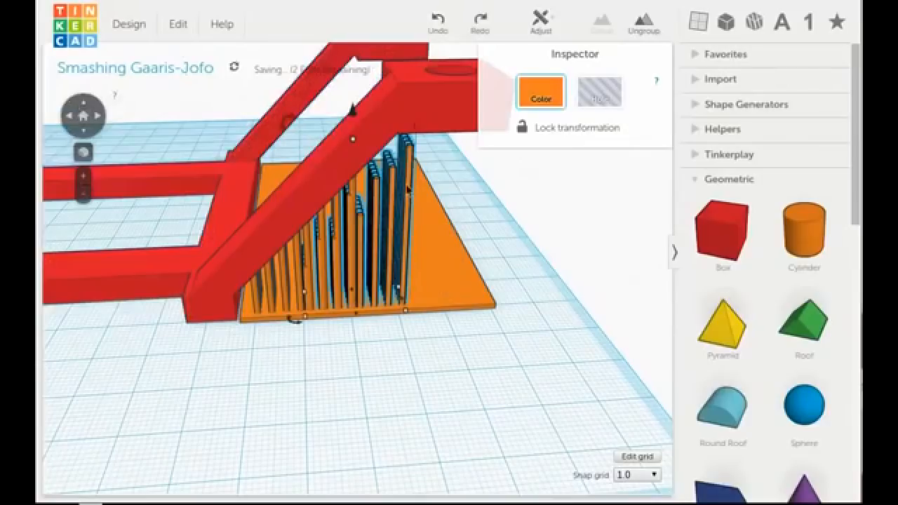
Stretch the copied rod group upward until its tallest rows pass through the horizontal end of the red frame.
drag(355, 138, 353, 74)
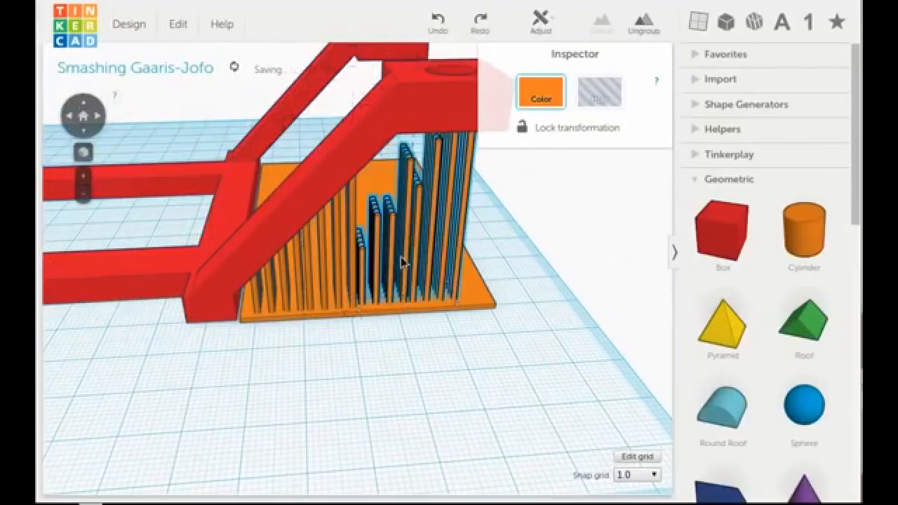
drag(417, 65, 433, 7)
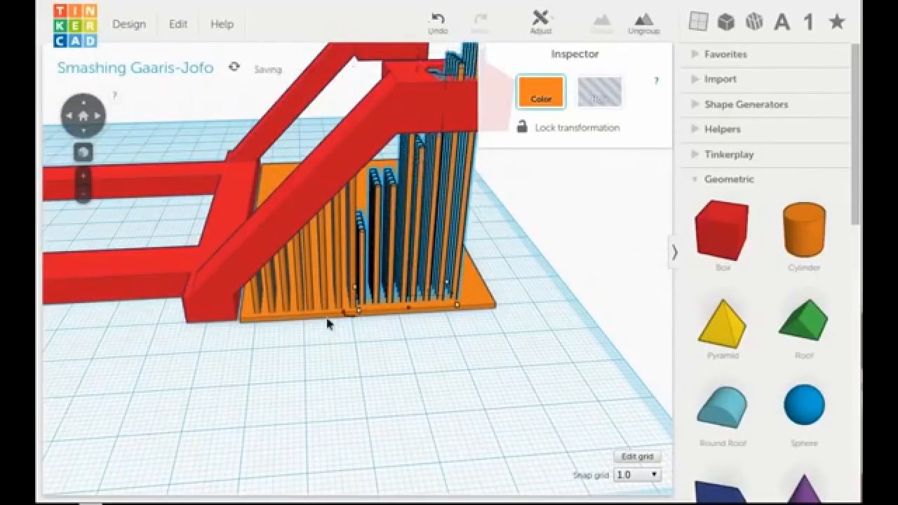
scroll(346, 346, down, 2)
drag(404, 85, 413, 49)
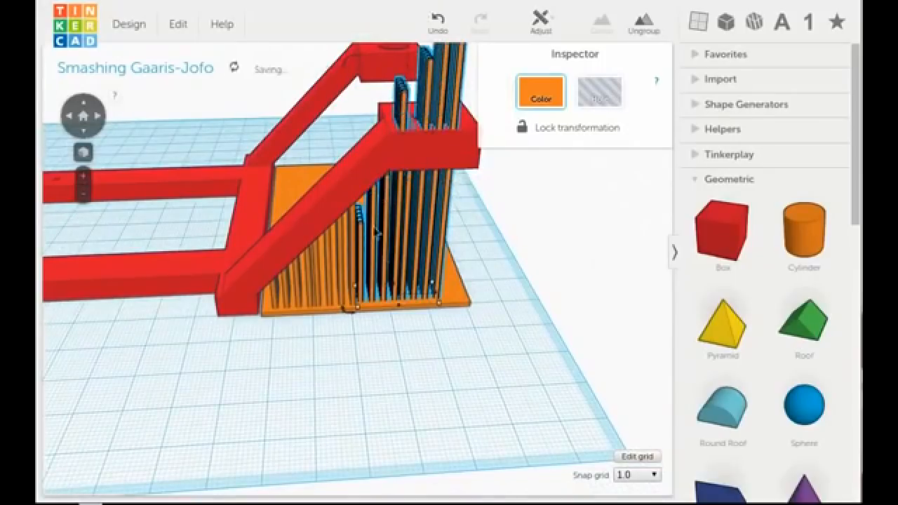
scroll(349, 366, down, 2)
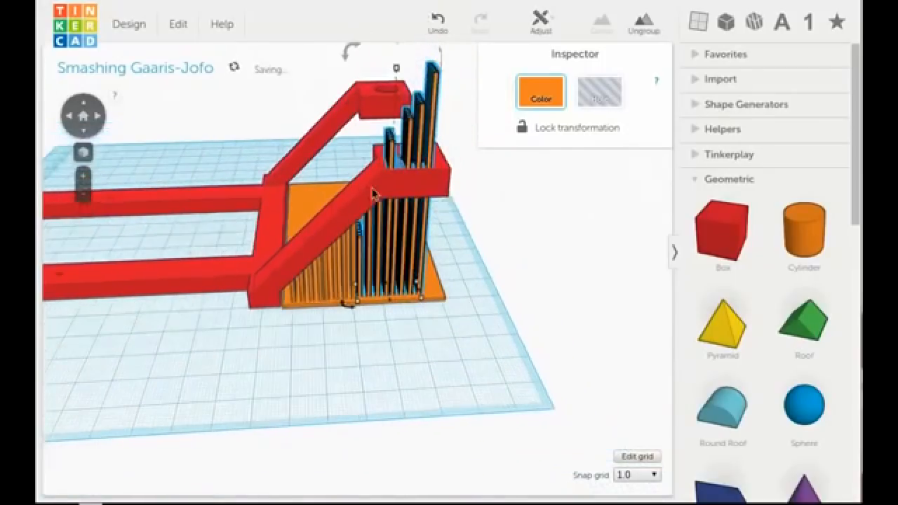
Stretch the copied rod group further upward until its shortest rods reach the sloping arm.
click(399, 49)
click(397, 129)
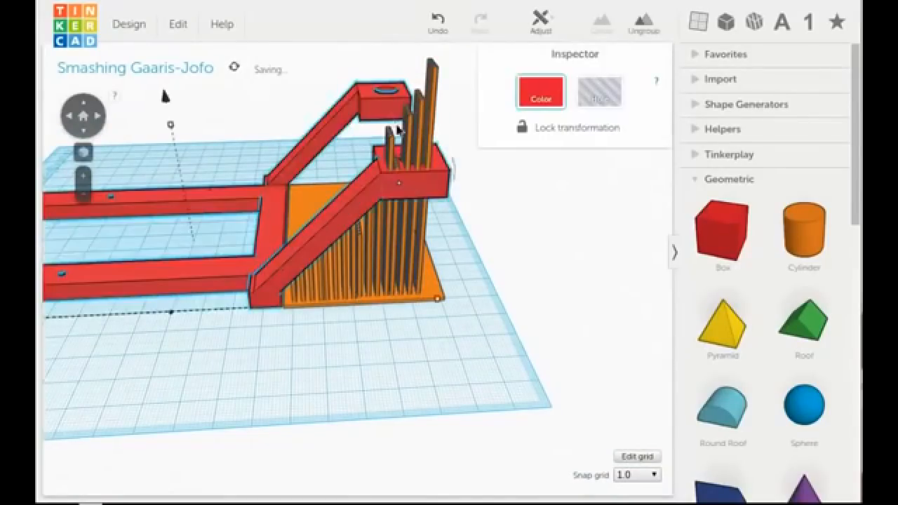
click(411, 121)
drag(396, 68, 411, 56)
scroll(311, 341, down, 2)
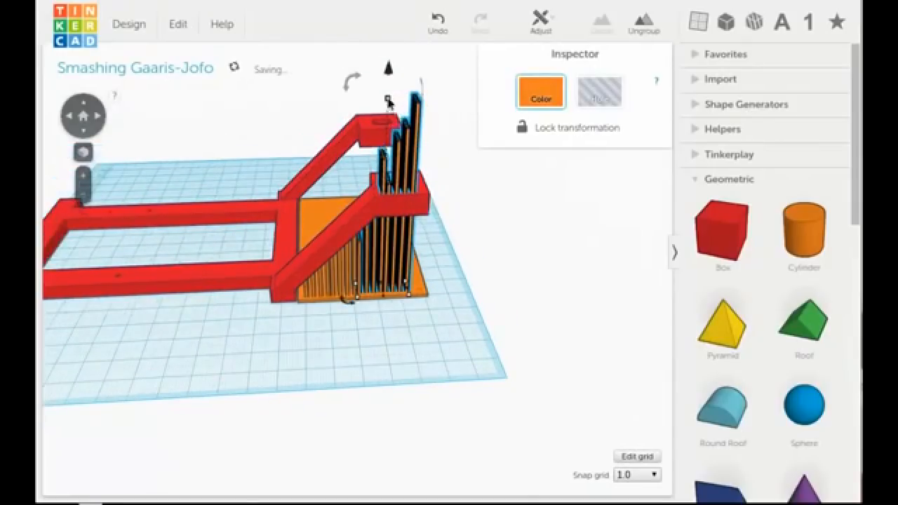
click(395, 71)
scroll(336, 323, down, 2)
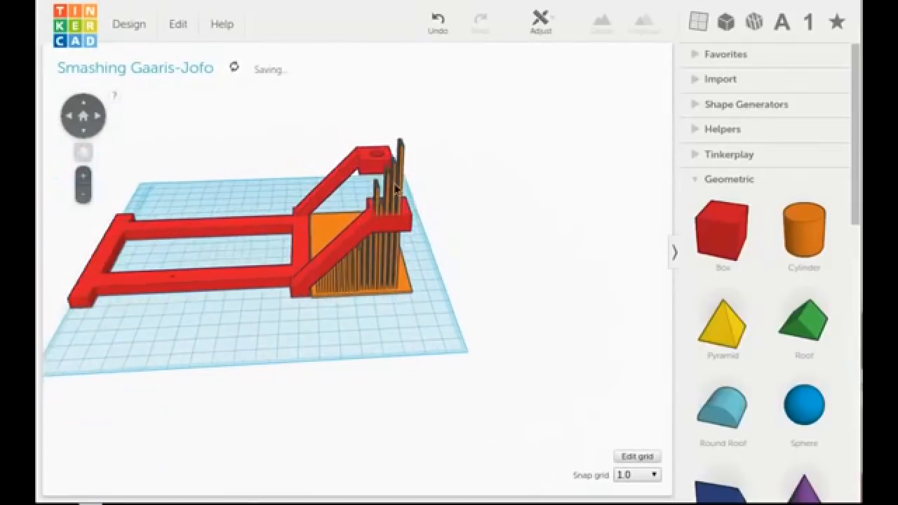
click(397, 183)
drag(381, 143, 389, 114)
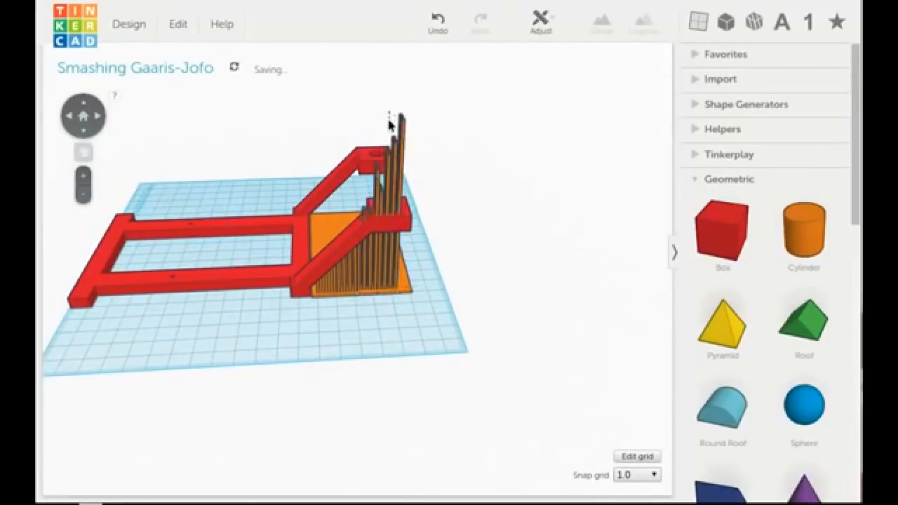
Ungroup the copied rod rows and delete the four outermost rows.
scroll(388, 265, up, 4)
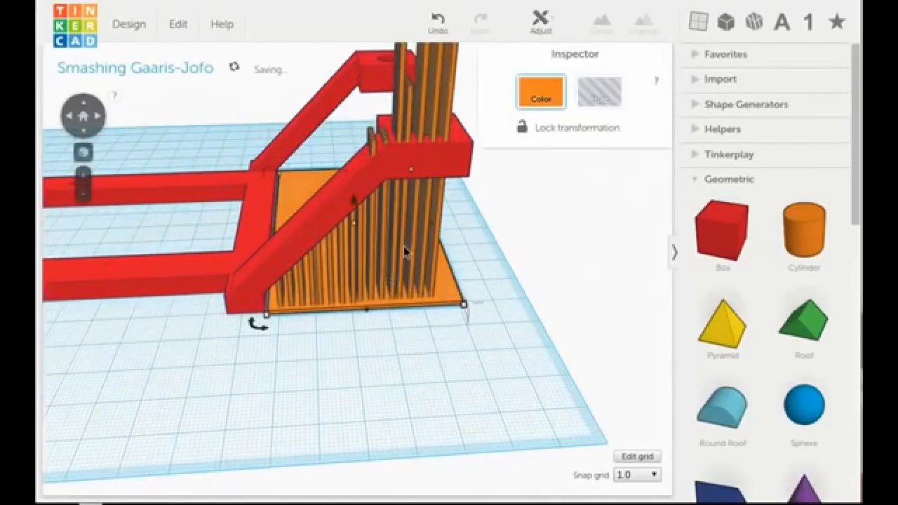
click(431, 206)
click(642, 30)
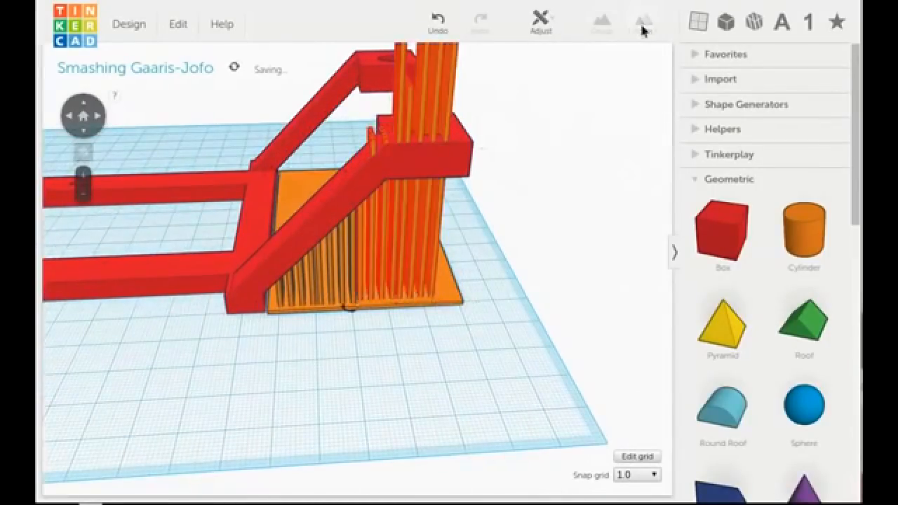
click(425, 224)
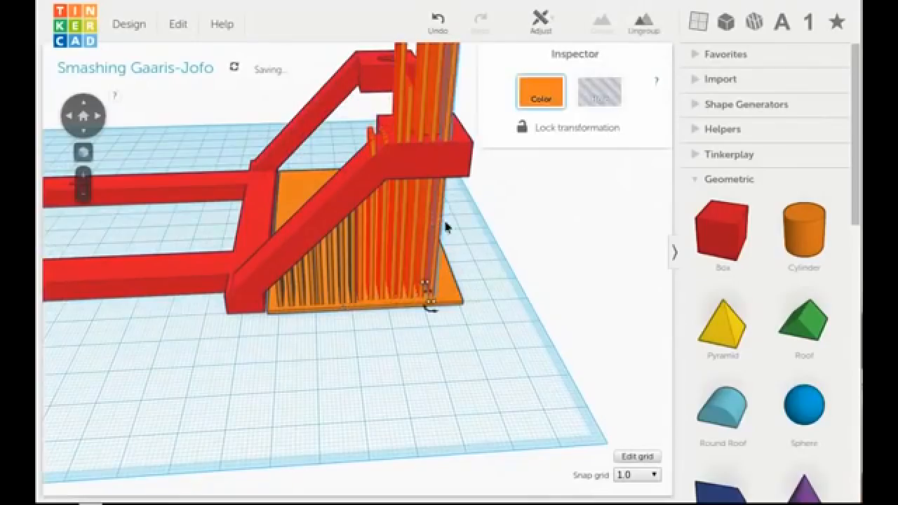
scroll(448, 228, up, 5)
shift+click(477, 254)
shift+click(450, 254)
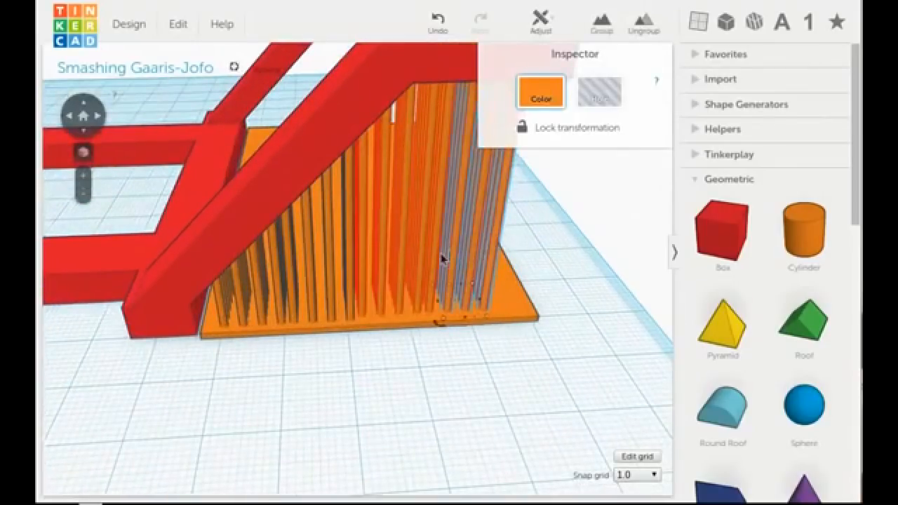
shift+click(497, 257)
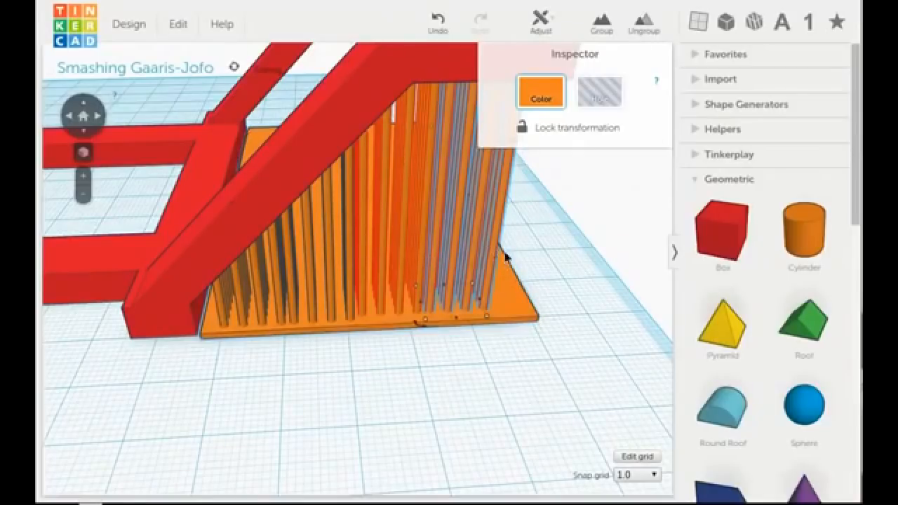
key(Delete)
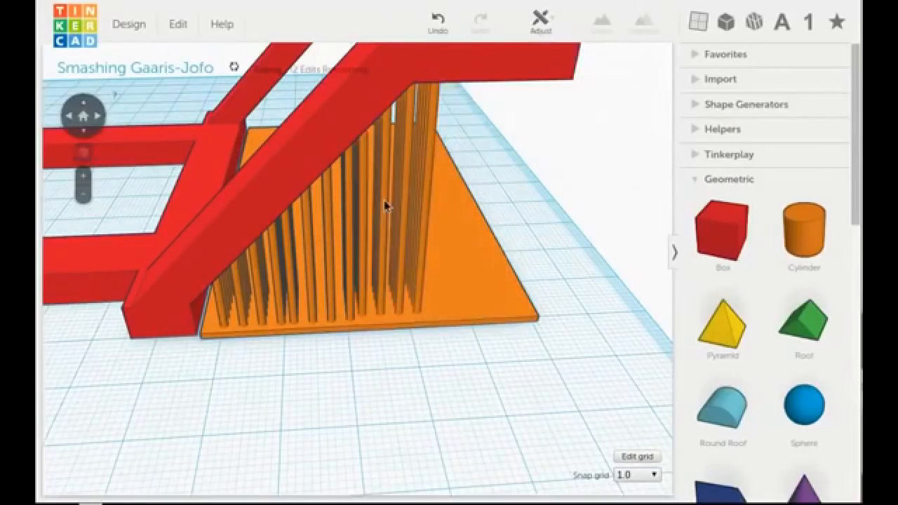
Ungroup the remaining four copied rows into pairs and lower the inner pair sticking out above the arm.
scroll(361, 155, up, 2)
click(364, 157)
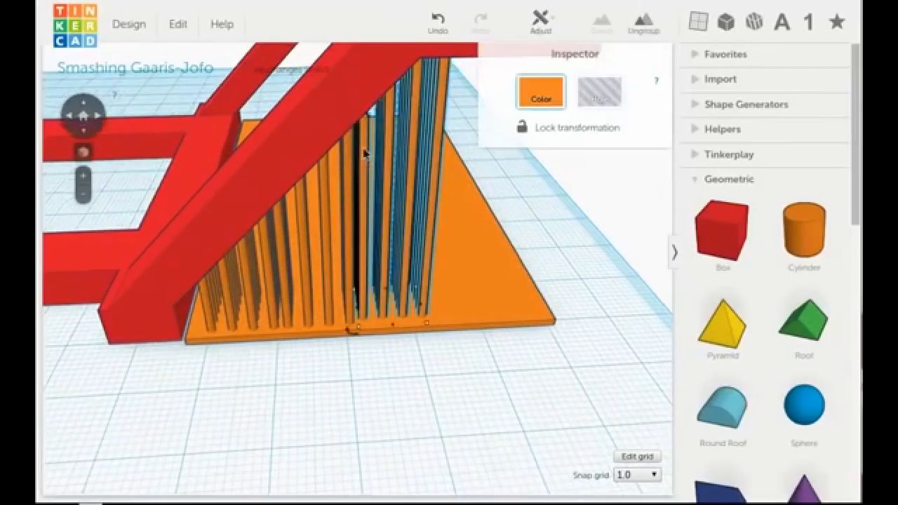
click(635, 35)
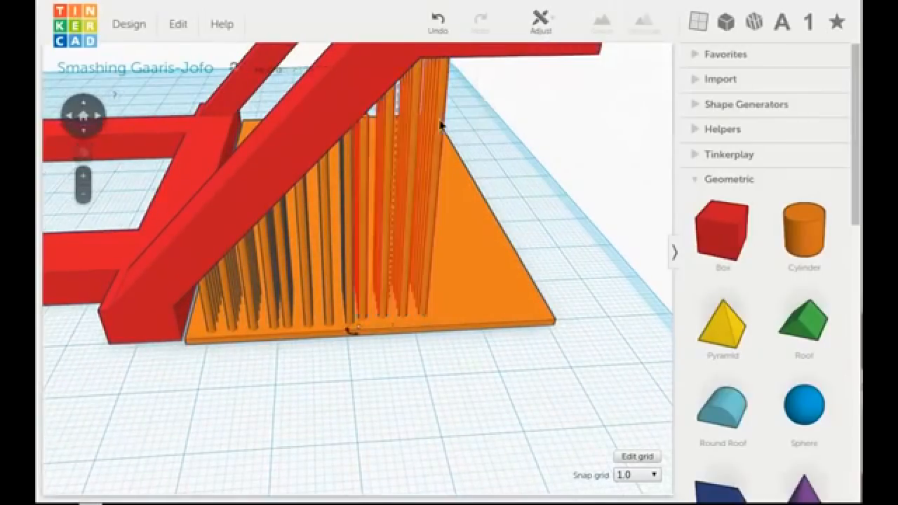
click(370, 137)
click(365, 139)
scroll(366, 146, down, 3)
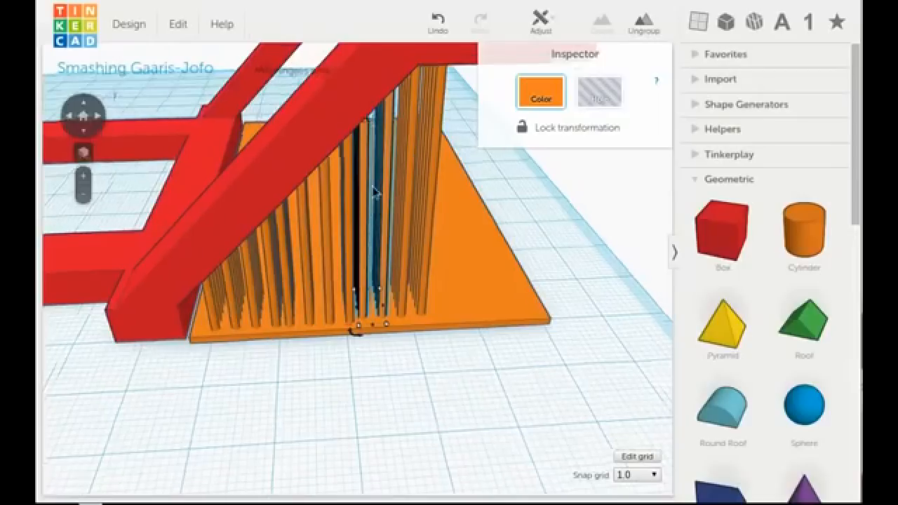
scroll(370, 153, down, 2)
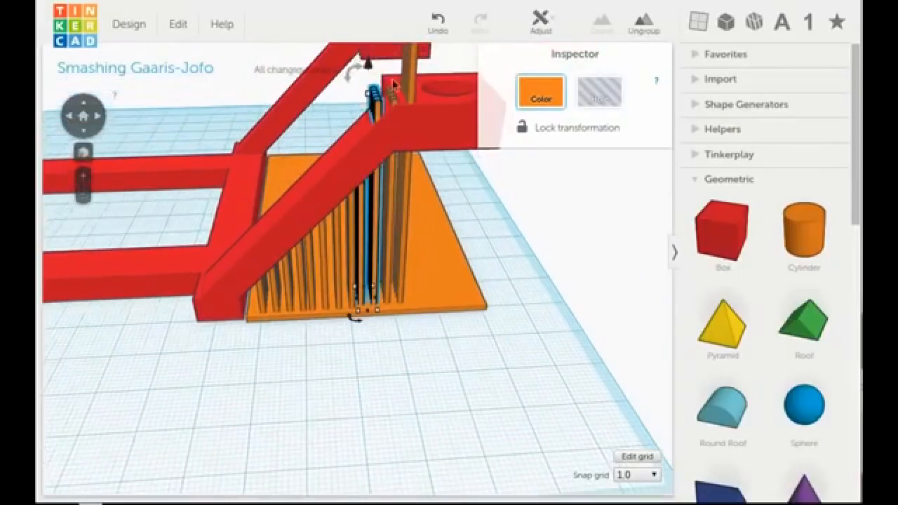
drag(371, 93, 375, 134)
Shorten the outermost pair of rod rows to a height of 67 mm.
click(390, 158)
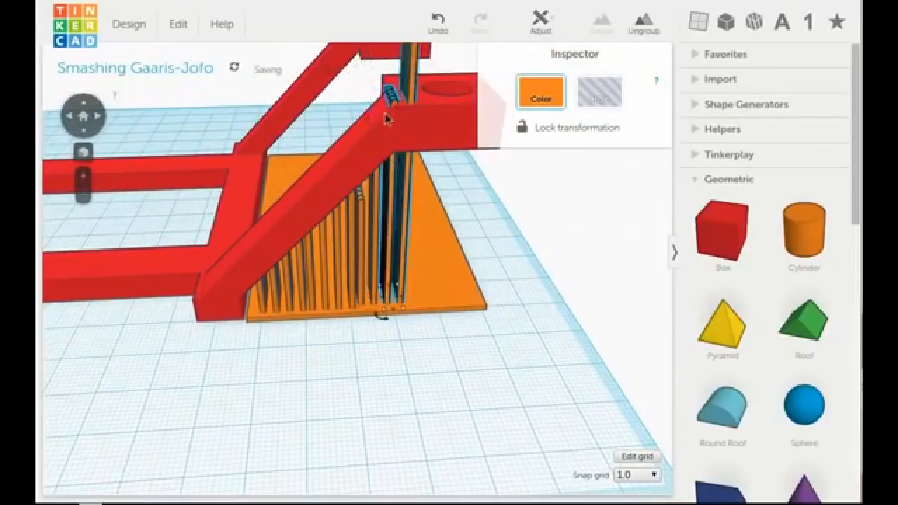
scroll(391, 128, down, 3)
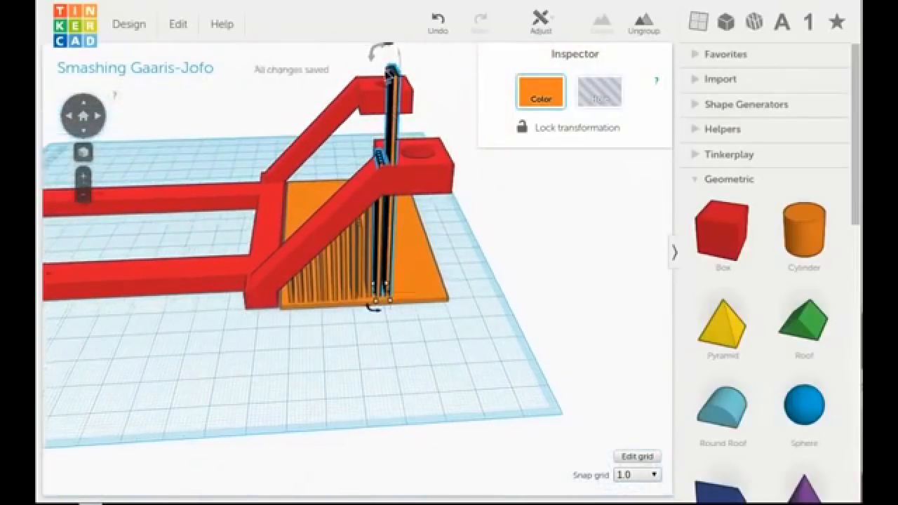
mouse_move(390, 72)
mouse_down()
mouse_move(391, 97)
mouse_move(390, 83)
mouse_up()
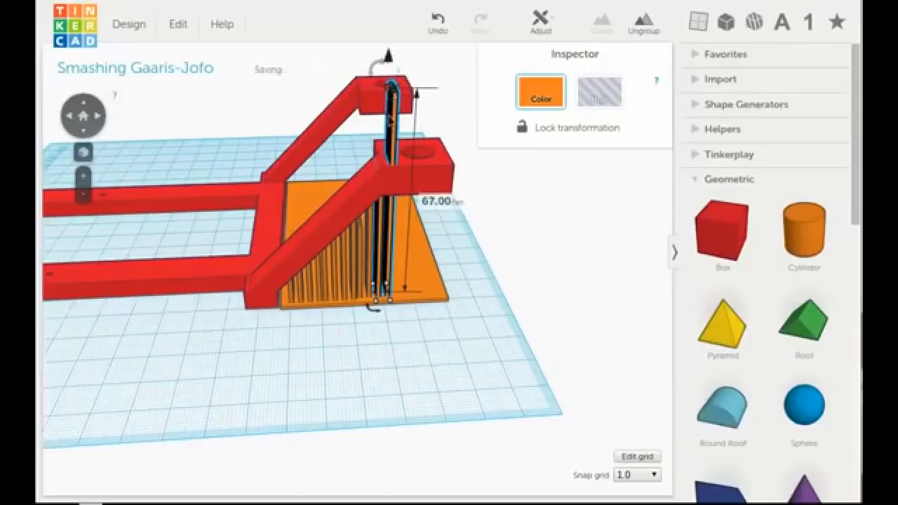
Shorten the inner pair of copied rod rows further so its taller row ends inside the sloping arm.
scroll(379, 190, up, 4)
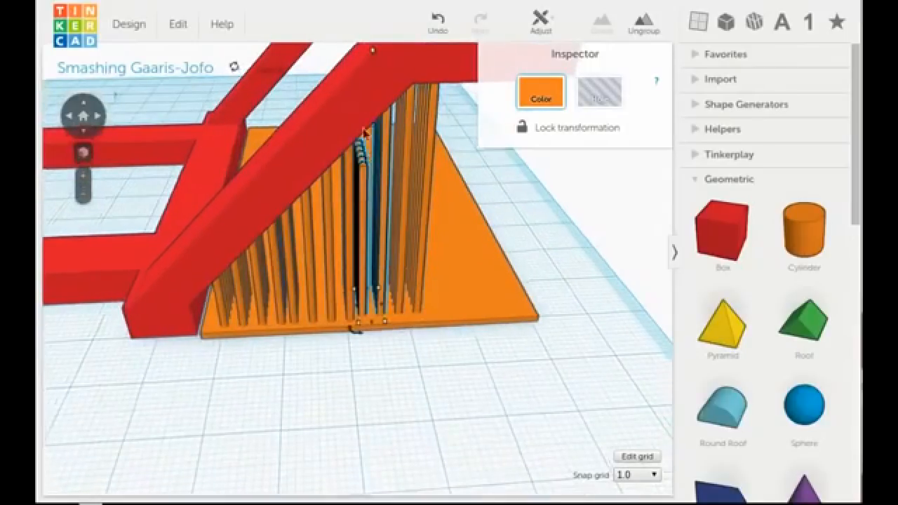
scroll(366, 188, down, 2)
drag(365, 116, 369, 160)
scroll(372, 112, down, 2)
scroll(396, 193, up, 2)
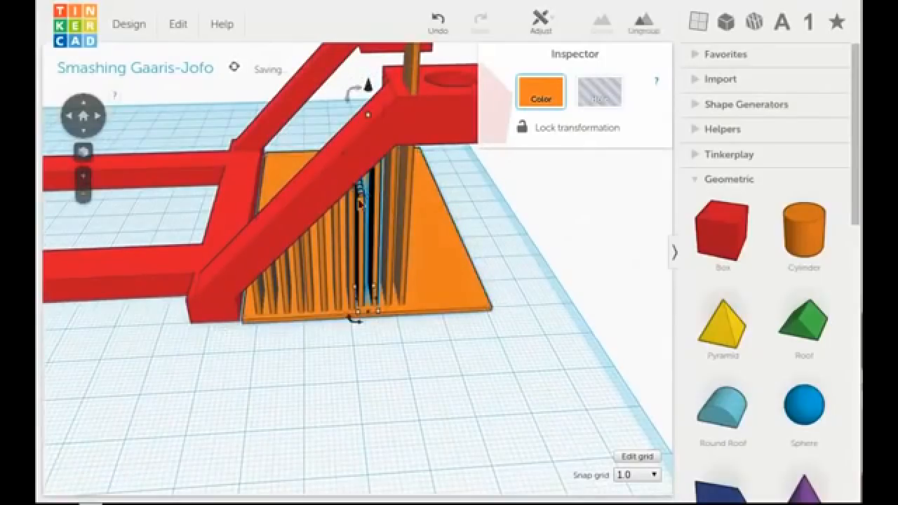
Ungroup the inner pair of copied rows and stretch its shorter row to 35 mm so it reaches the arm.
click(361, 205)
scroll(362, 207, up, 3)
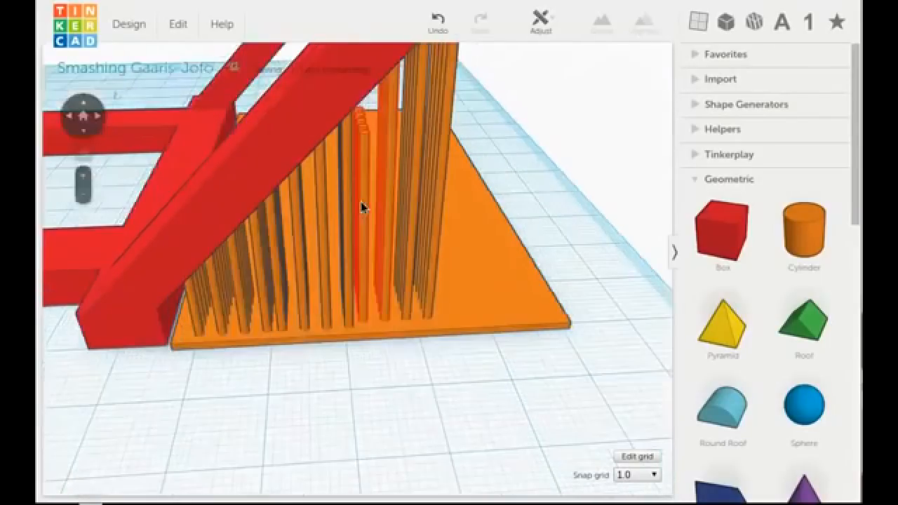
click(362, 207)
scroll(363, 204, down, 3)
drag(361, 105, 365, 81)
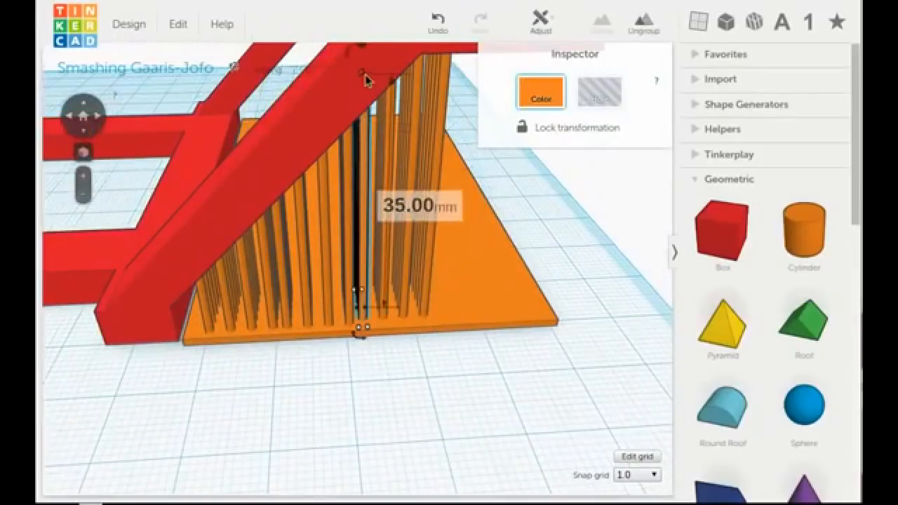
click(315, 361)
Select both pairs of copied rod rows and shift them slightly toward the plate's front edge, in line with the other rows.
right_drag(316, 361, 397, 337)
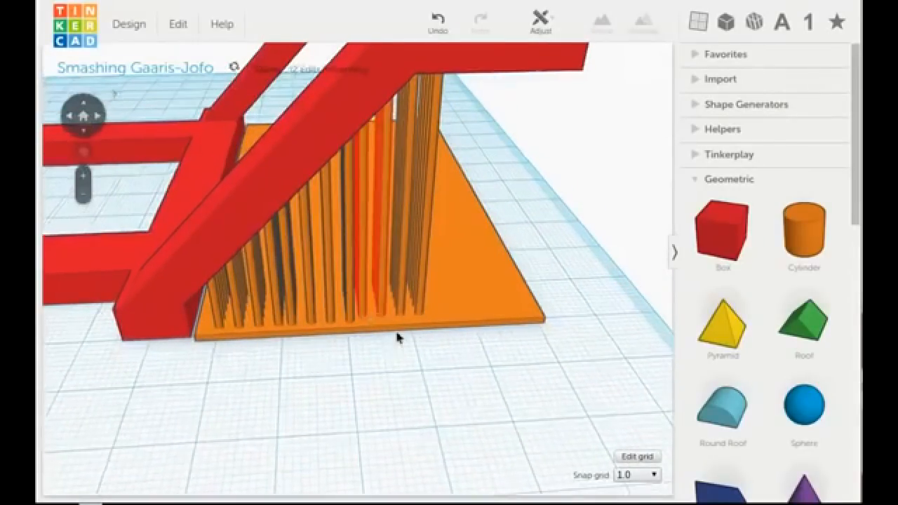
scroll(397, 337, up, 3)
click(398, 313)
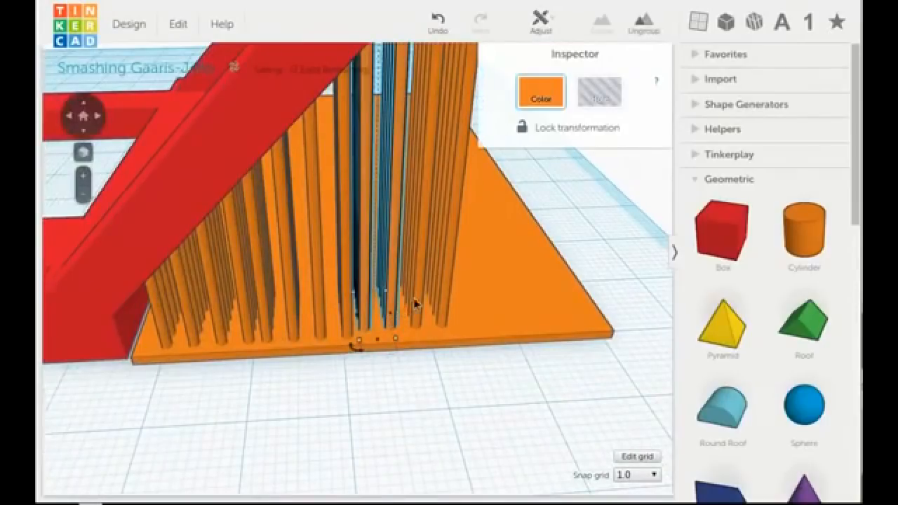
shift+click(414, 303)
drag(413, 319, 414, 326)
click(346, 386)
scroll(346, 390, up, 6)
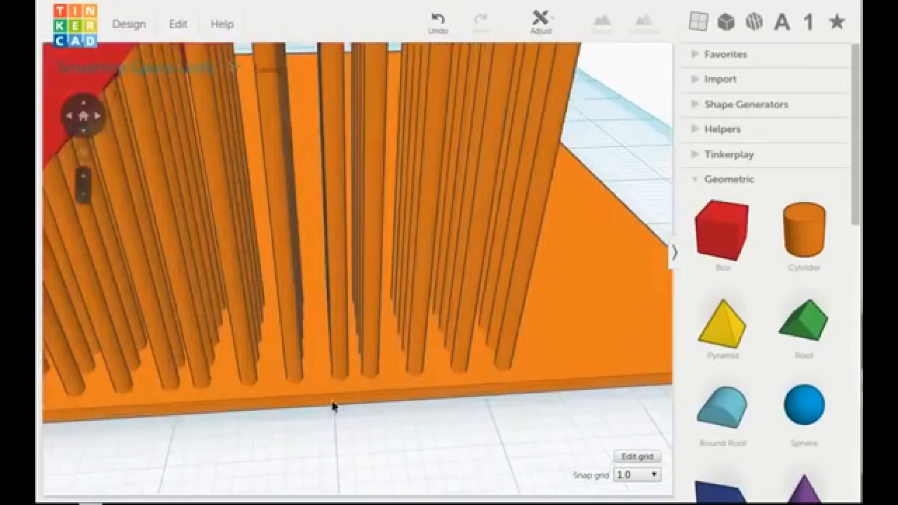
Ungroup the outermost pair of rod rows and shorten its outer row to a height of 45 mm.
scroll(369, 420, down, 6)
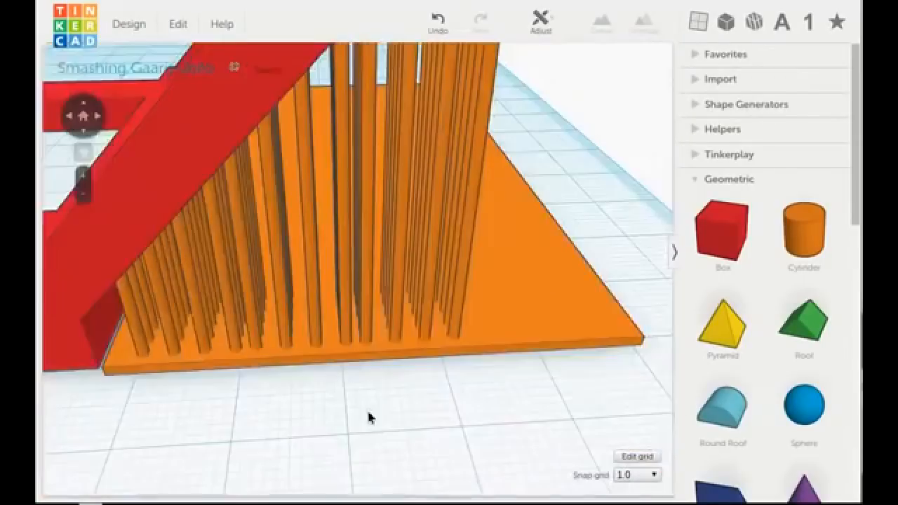
right_drag(557, 257, 472, 269)
scroll(402, 181, down, 3)
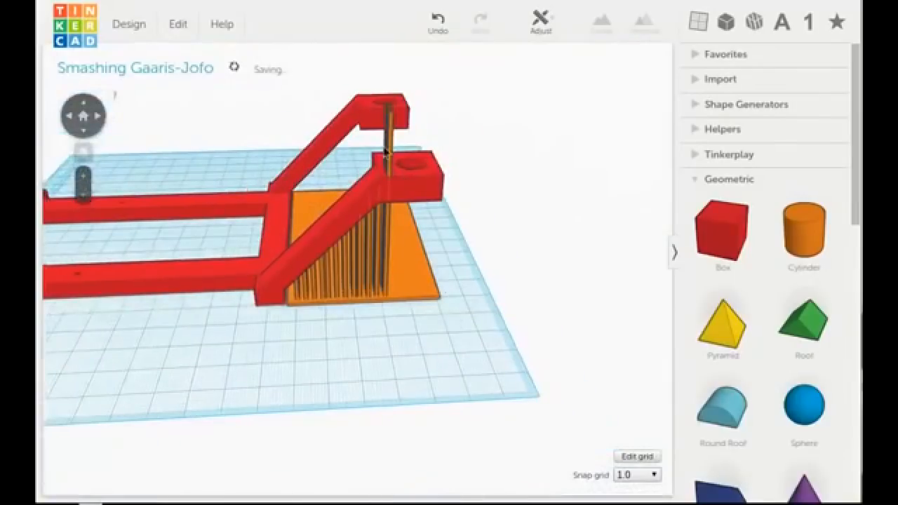
click(385, 151)
mouse_move(386, 105)
mouse_down()
mouse_move(391, 184)
mouse_move(386, 116)
mouse_up()
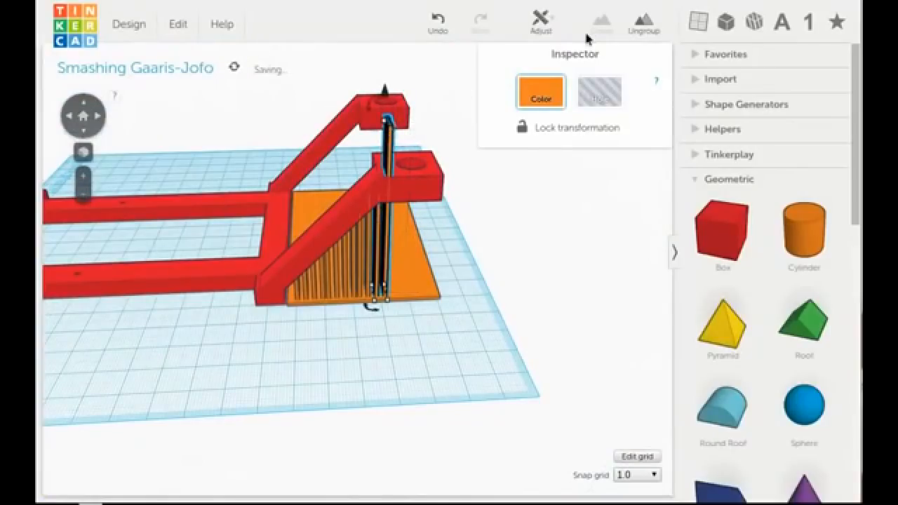
click(642, 24)
click(391, 144)
drag(390, 107, 395, 181)
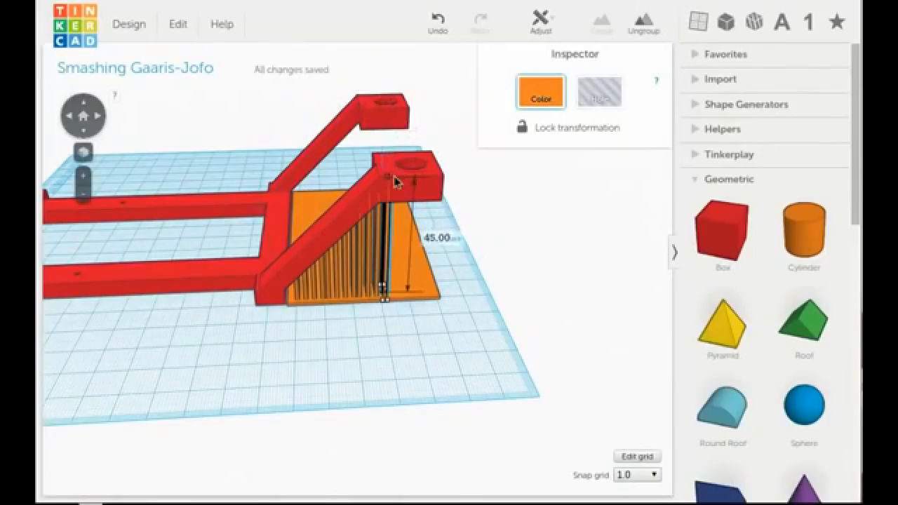
scroll(400, 234, up, 4)
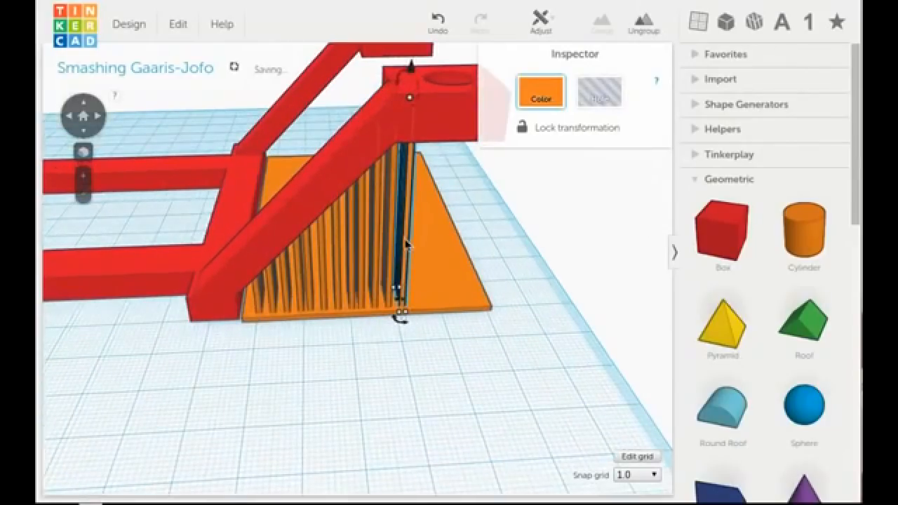
click(414, 281)
drag(414, 281, 420, 281)
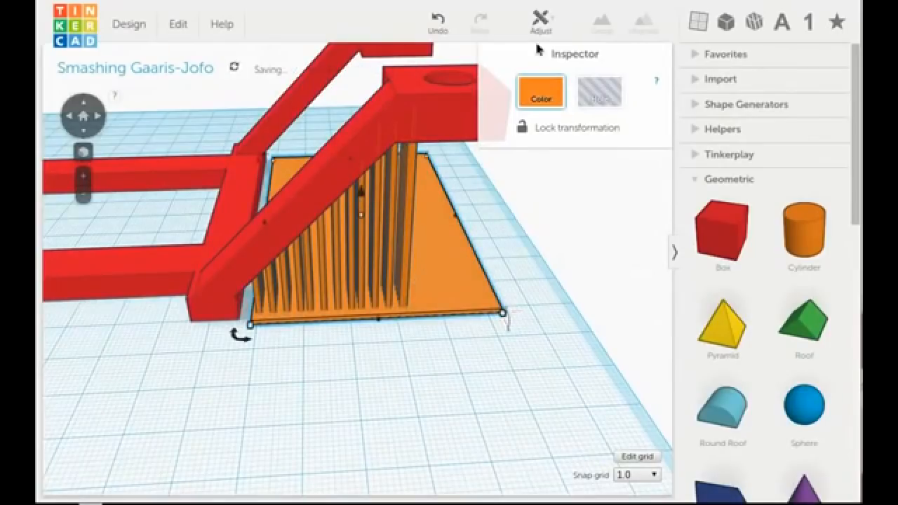
scroll(456, 287, up, 3)
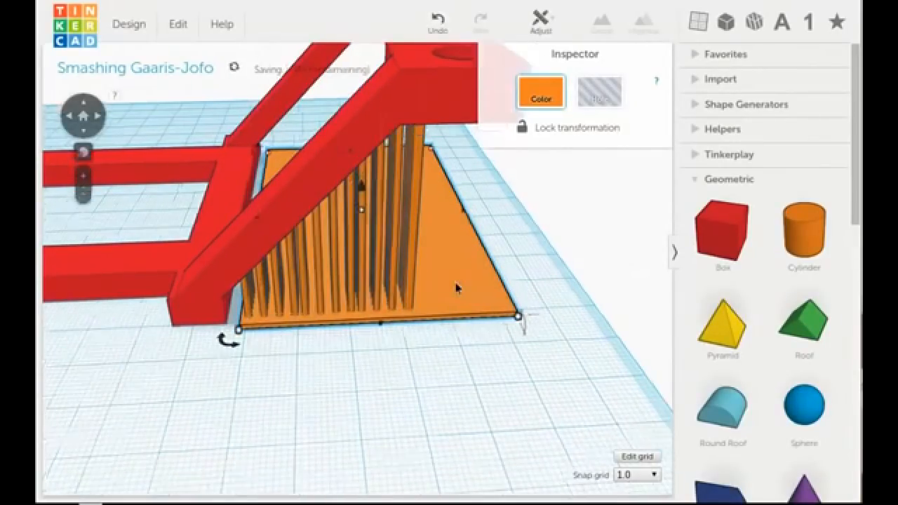
scroll(456, 288, up, 1)
Add a duplicate rod row among the outermost rows and space these rows closely and evenly along the plate's front edge.
click(442, 306)
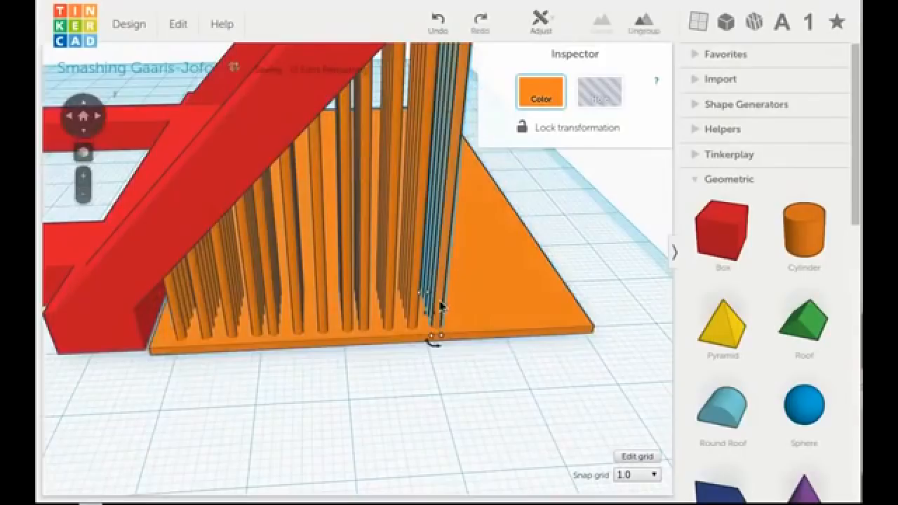
scroll(400, 356, down, 3)
scroll(400, 356, up, 3)
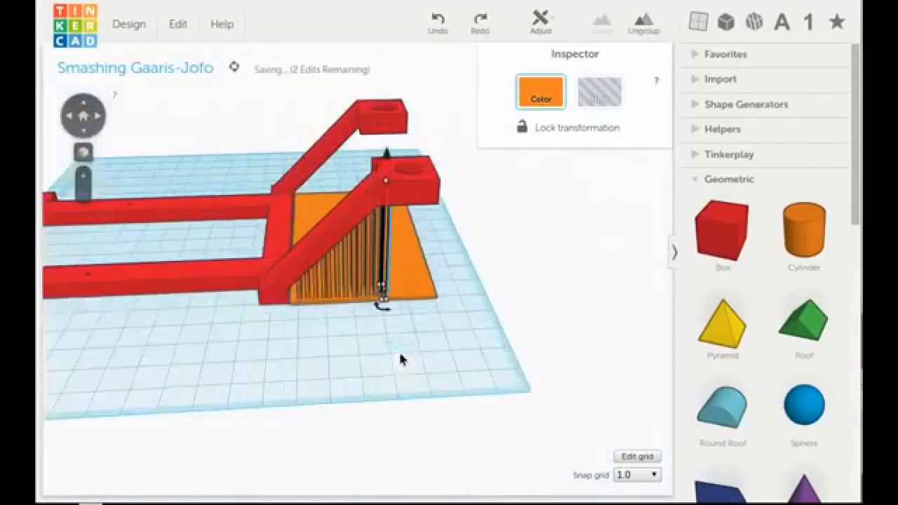
scroll(409, 317, up, 3)
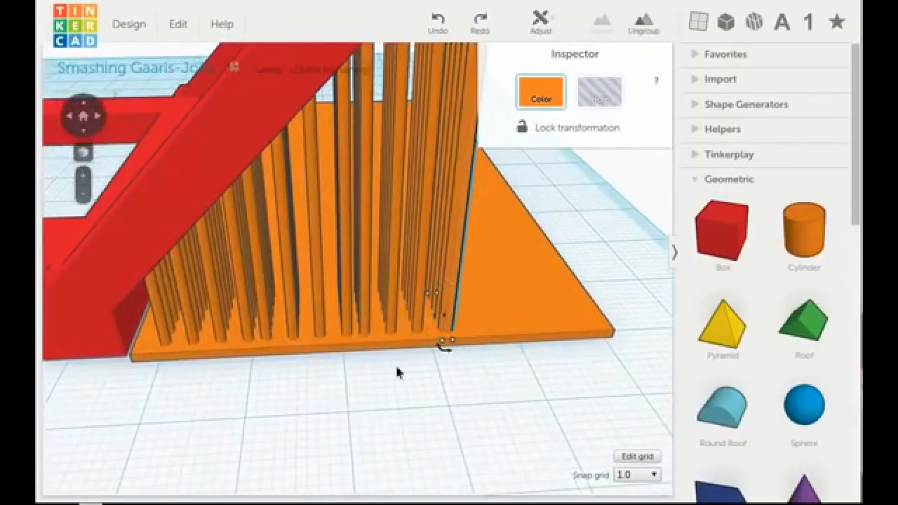
scroll(397, 372, down, 3)
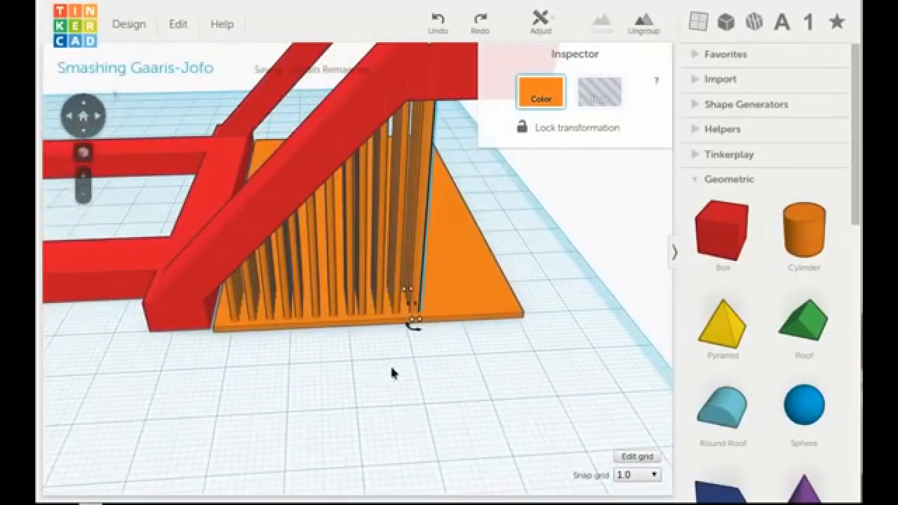
scroll(355, 373, up, 5)
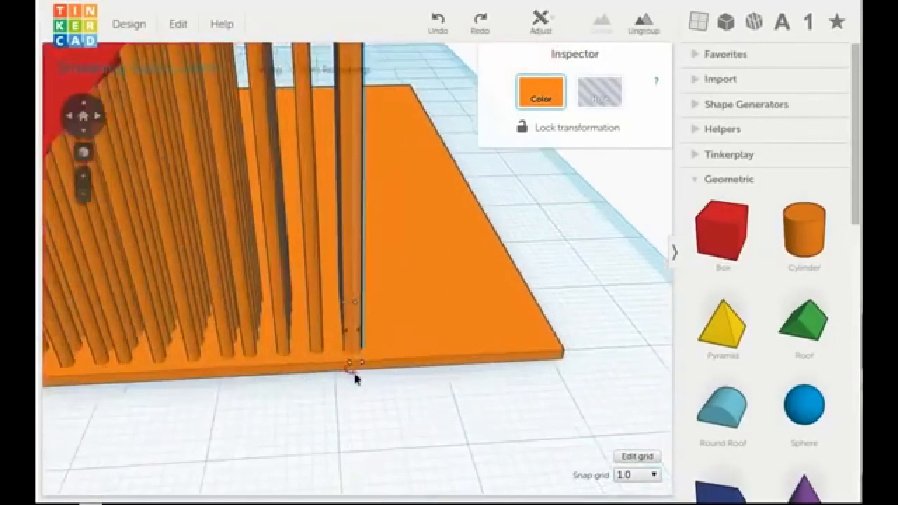
scroll(354, 379, up, 3)
mouse_move(347, 394)
mouse_down()
mouse_move(328, 394)
mouse_move(379, 377)
mouse_move(283, 391)
mouse_move(377, 379)
mouse_move(345, 384)
mouse_up()
click(344, 455)
click(327, 387)
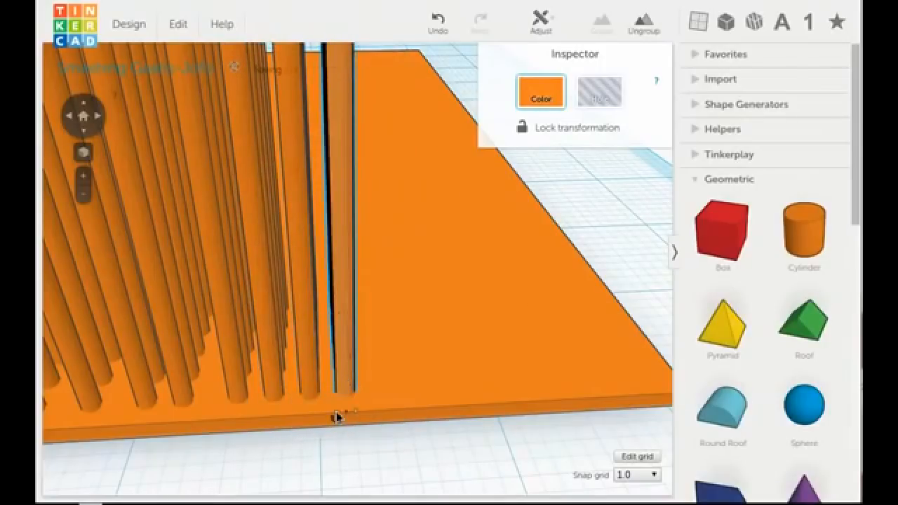
Ungroup the pair of rod rows that ends at the closely spaced outer rows.
scroll(362, 410, down, 4)
scroll(327, 406, down, 3)
scroll(307, 383, up, 5)
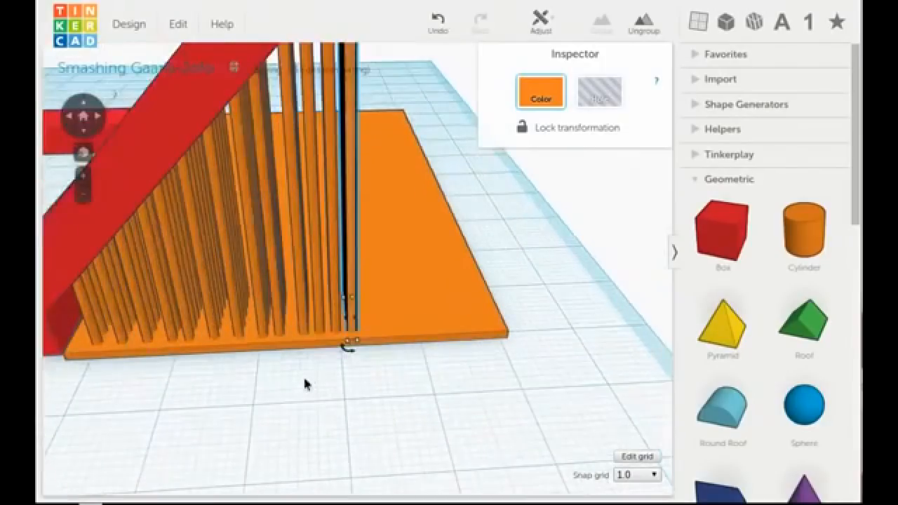
click(270, 355)
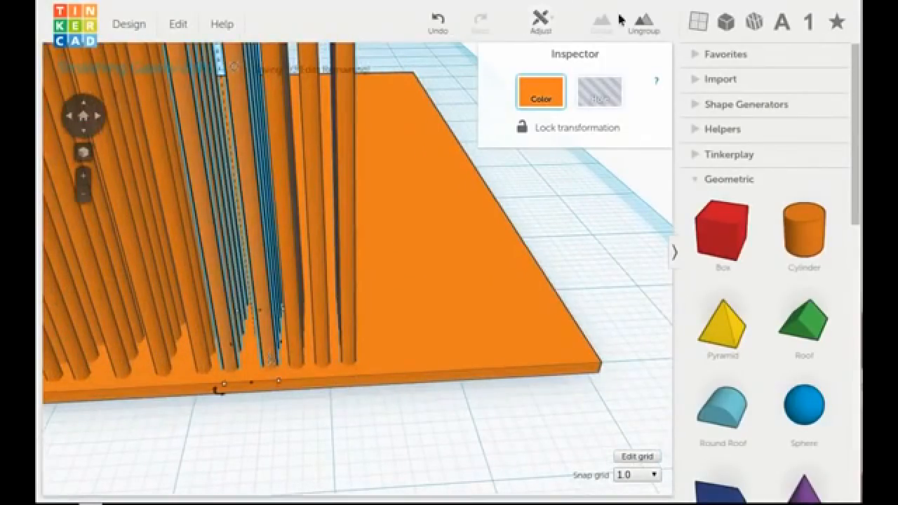
click(642, 22)
Select the four closely spaced outer rod rows together and set their height to 44 mm.
click(261, 353)
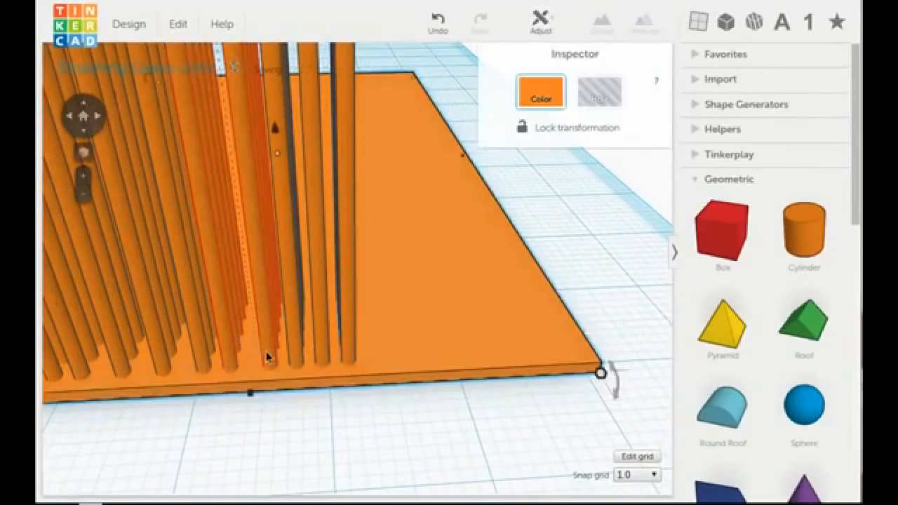
click(266, 356)
shift+click(303, 354)
shift+click(317, 344)
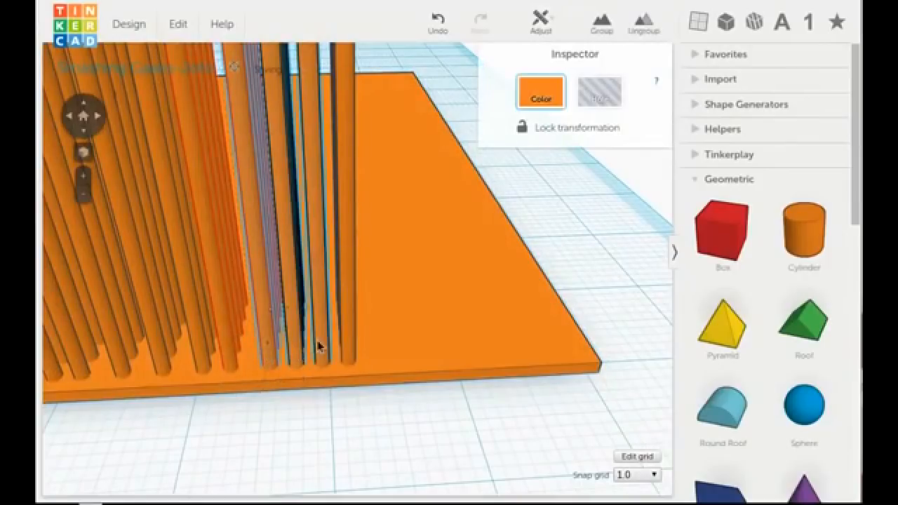
shift+click(346, 345)
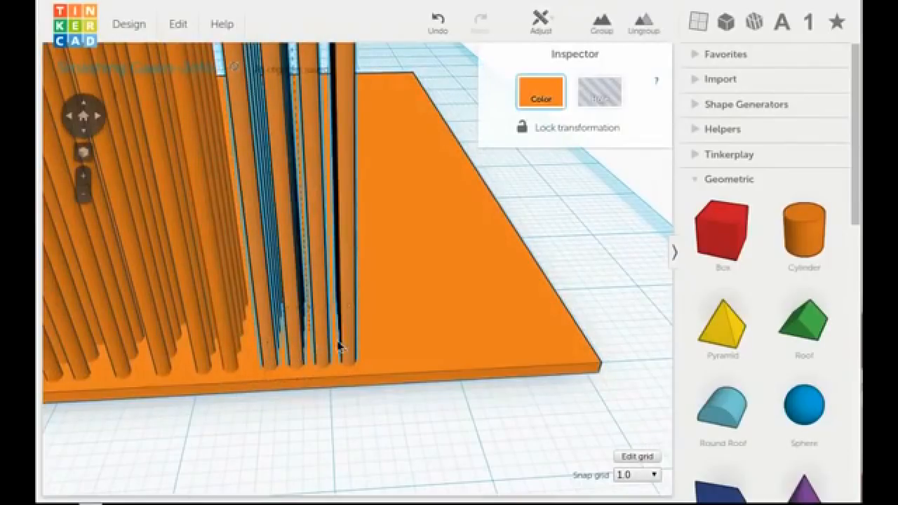
drag(338, 344, 333, 343)
scroll(319, 398, down, 8)
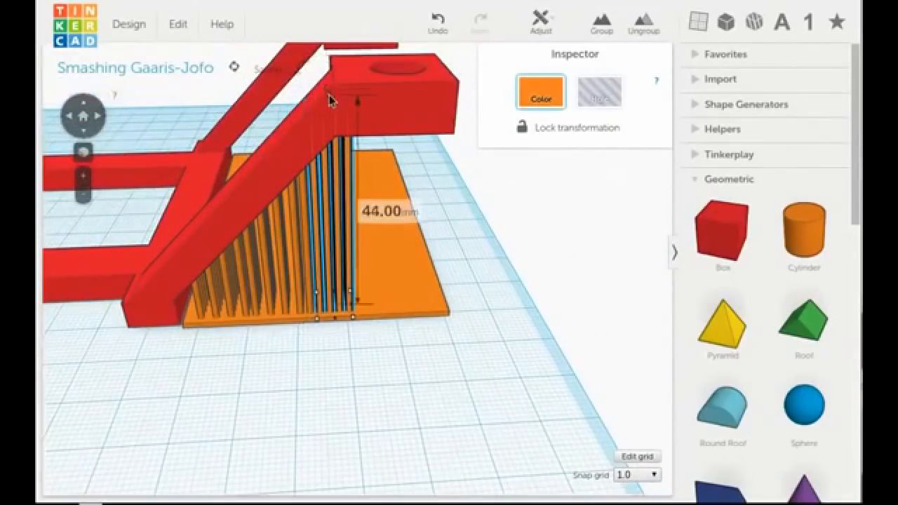
scroll(341, 260, up, 1)
scroll(340, 260, up, 1)
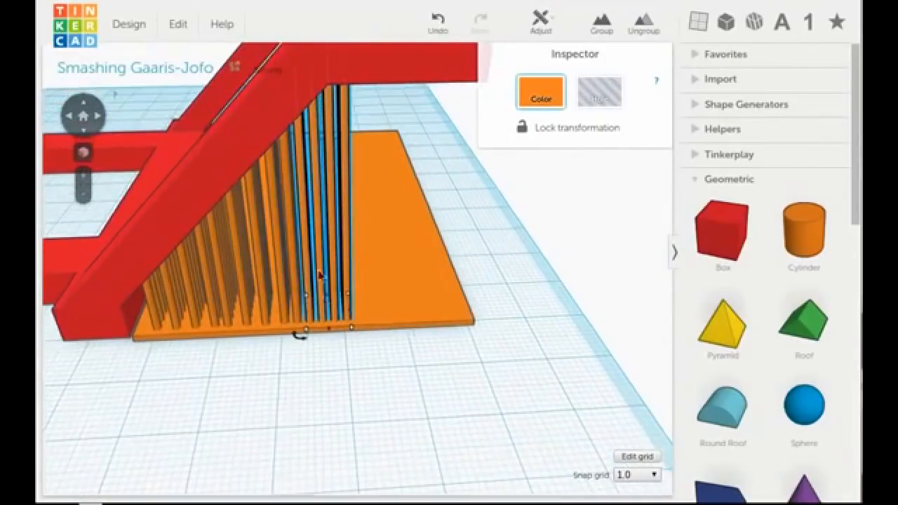
Combine the four closely spaced outer rod rows into one group.
click(323, 341)
click(341, 301)
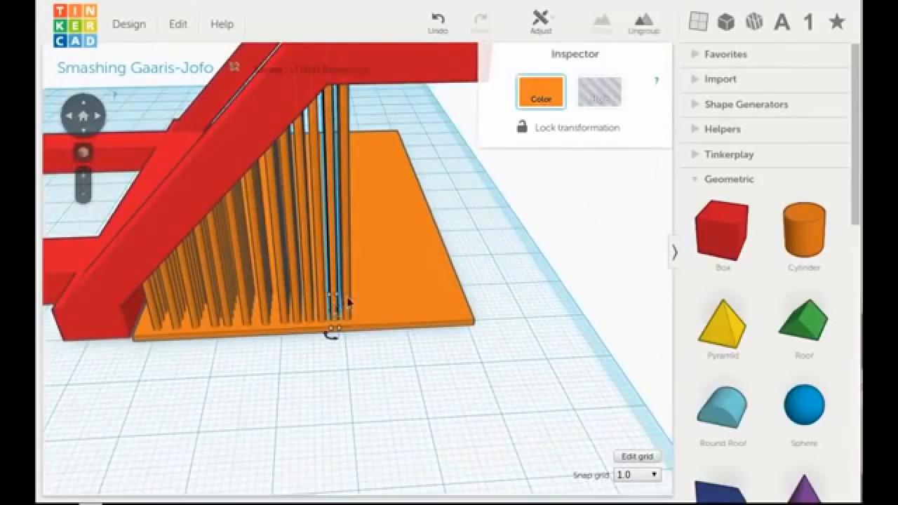
shift+click(349, 302)
drag(320, 299, 343, 301)
scroll(351, 308, up, 5)
drag(357, 347, 413, 381)
shift+click(320, 400)
shift+click(273, 401)
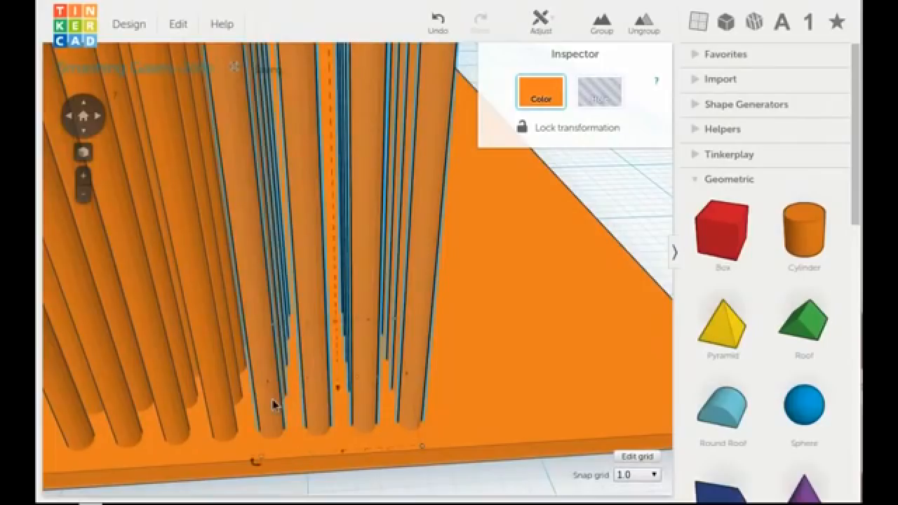
click(594, 35)
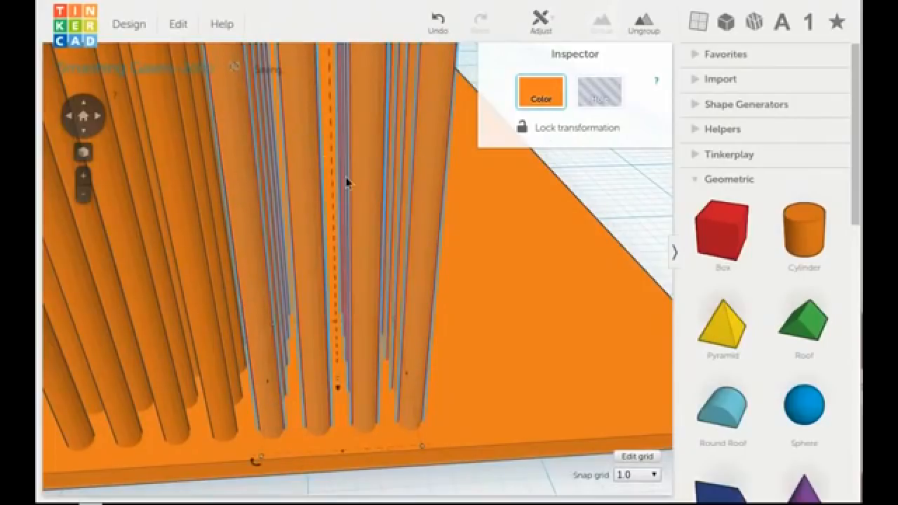
Duplicate the group of four rod rows and place the copy directly beyond it, continuing the same spacing under the red block.
click(364, 217)
mouse_move(414, 298)
mouse_down()
mouse_move(485, 284)
mouse_move(412, 296)
mouse_up()
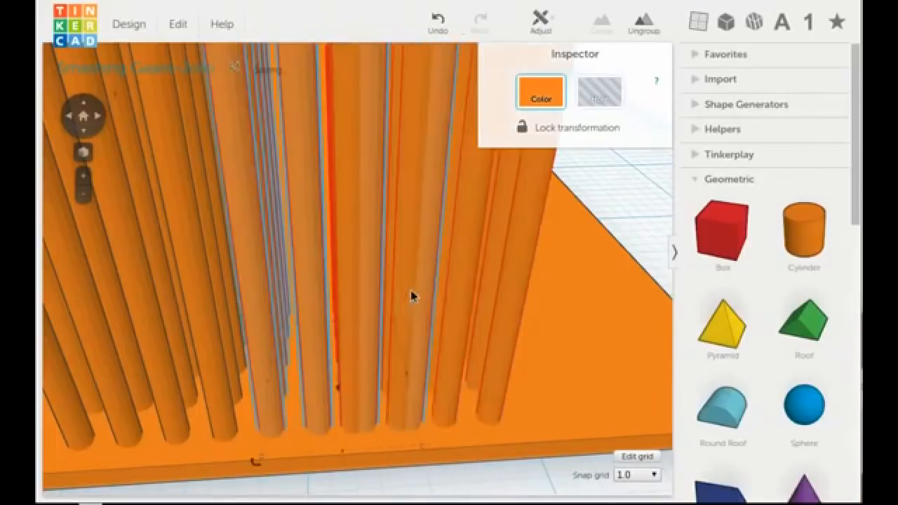
drag(462, 317, 565, 316)
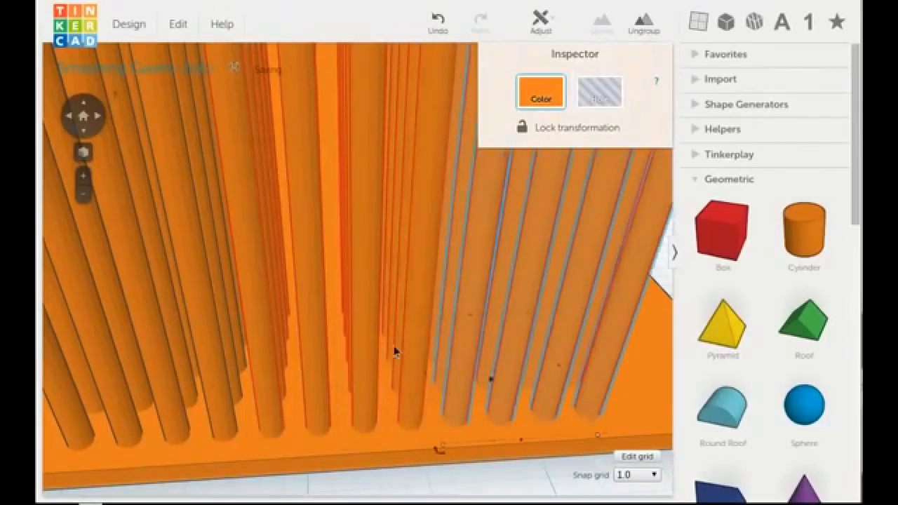
scroll(343, 431, down, 5)
click(339, 416)
Duplicate the copied four-row group once more and align the new copy with the plate's outer end at the same row spacing.
scroll(296, 356, up, 2)
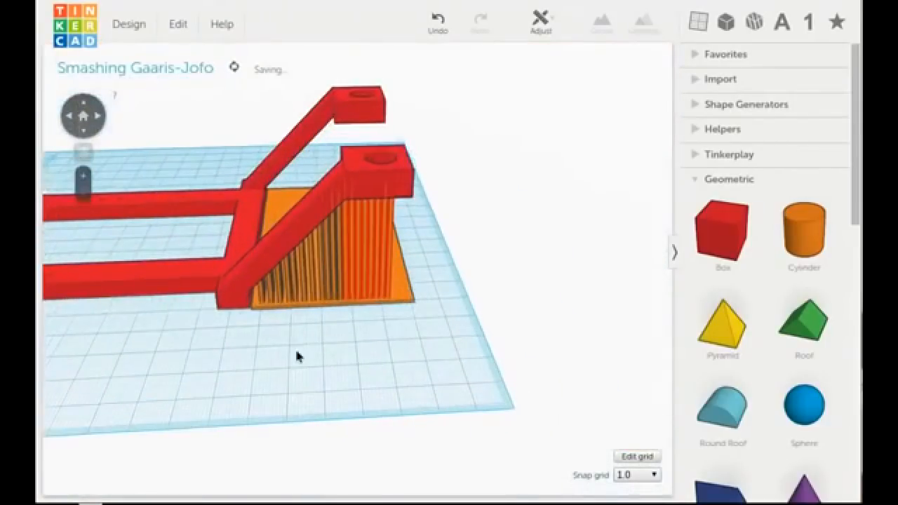
scroll(395, 313, up, 5)
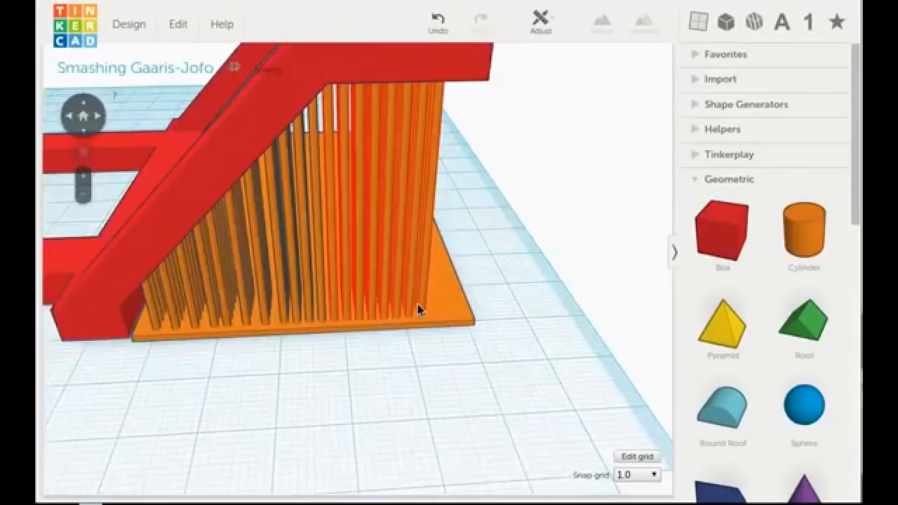
click(433, 298)
click(428, 303)
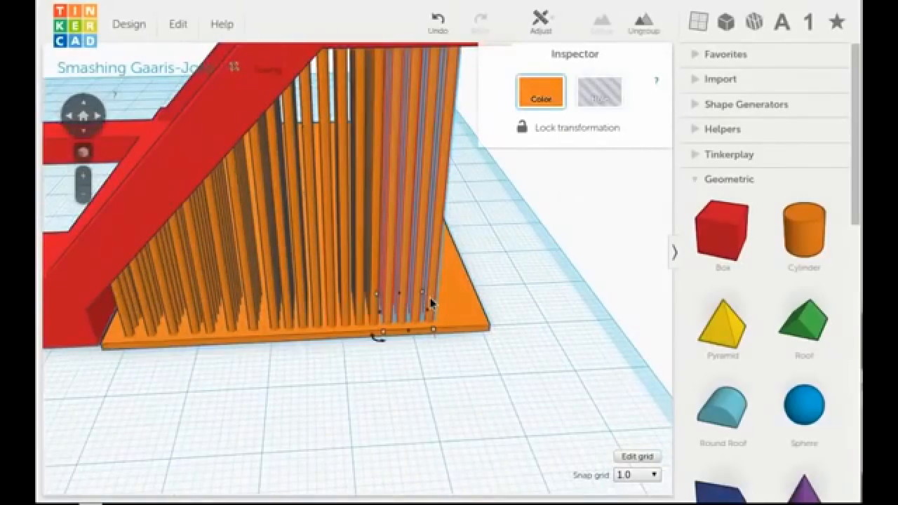
drag(431, 303, 484, 323)
scroll(456, 348, up, 5)
drag(532, 368, 543, 371)
click(442, 421)
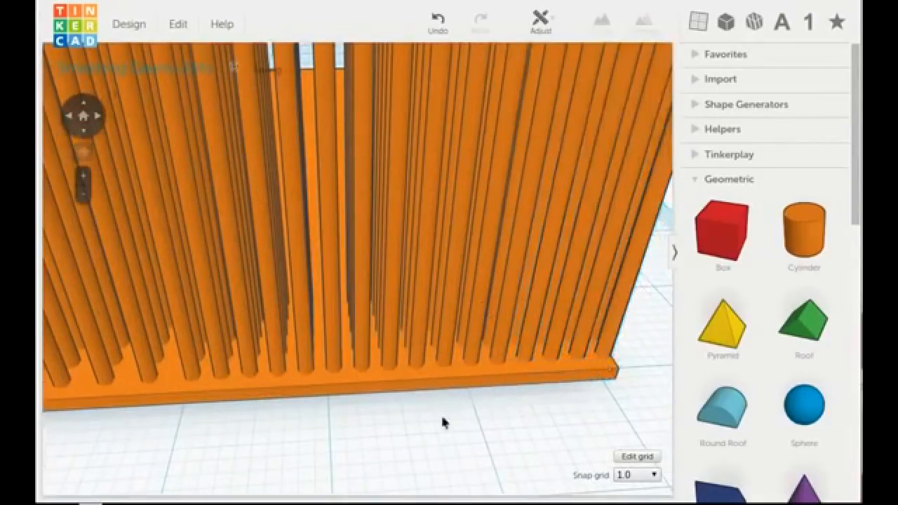
Ungroup the last copied block of rod rows and delete its outermost row at the plate's edge.
scroll(442, 421, down, 6)
right_drag(505, 242, 421, 287)
click(447, 214)
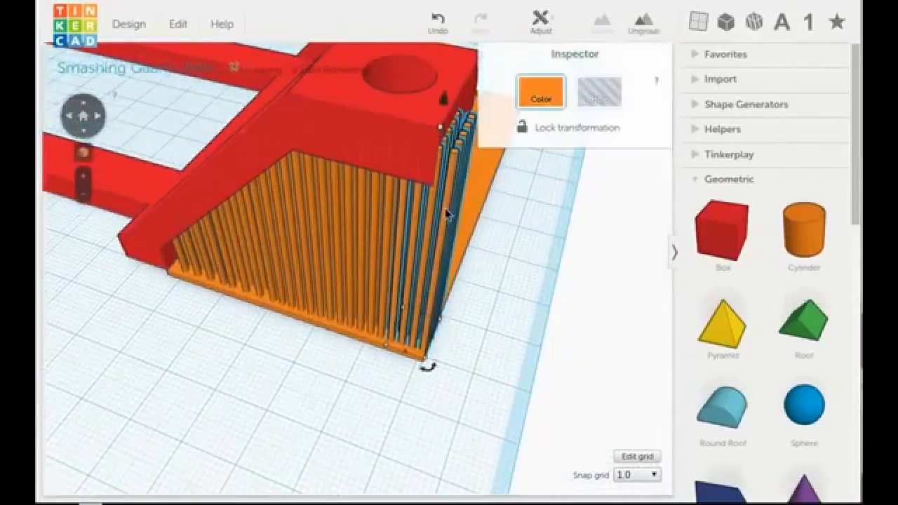
click(635, 42)
click(445, 183)
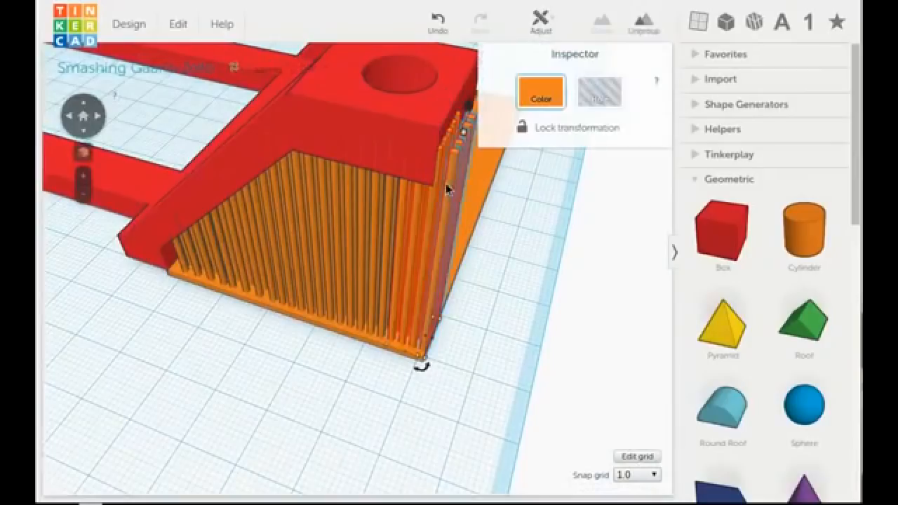
click(570, 196)
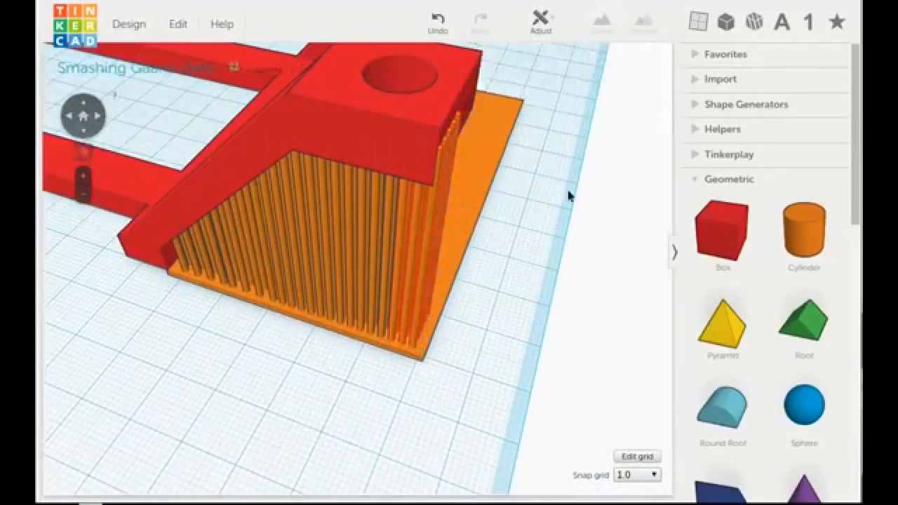
scroll(494, 257, down, 6)
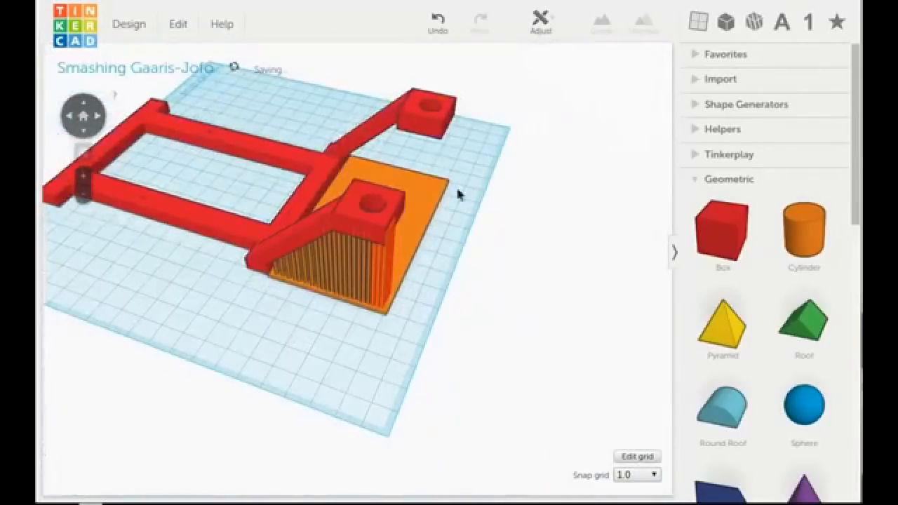
mouse_move(449, 279)
right_down()
mouse_move(441, 297)
mouse_move(195, 293)
mouse_move(114, 261)
mouse_move(411, 295)
mouse_move(441, 277)
right_up()
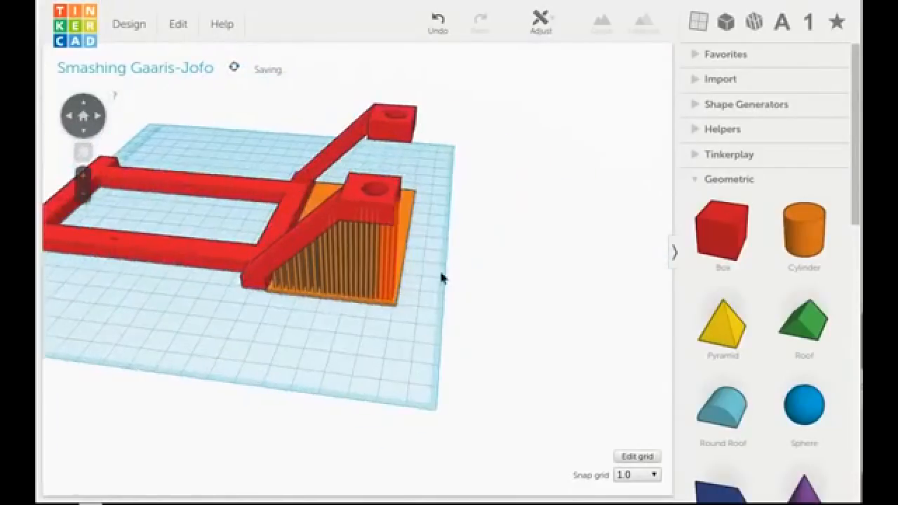
scroll(362, 274, up, 5)
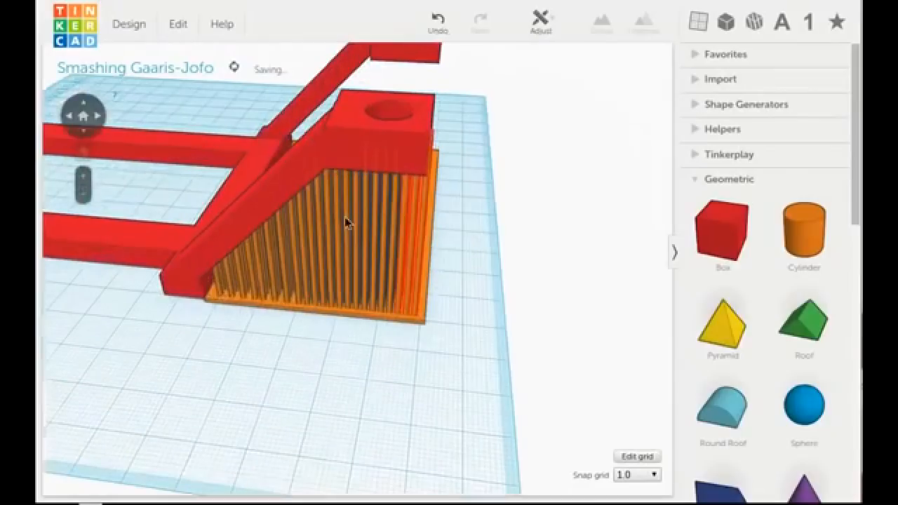
Duplicate all the rod rows under the red end block and pull the copy clear of the originals.
click(345, 221)
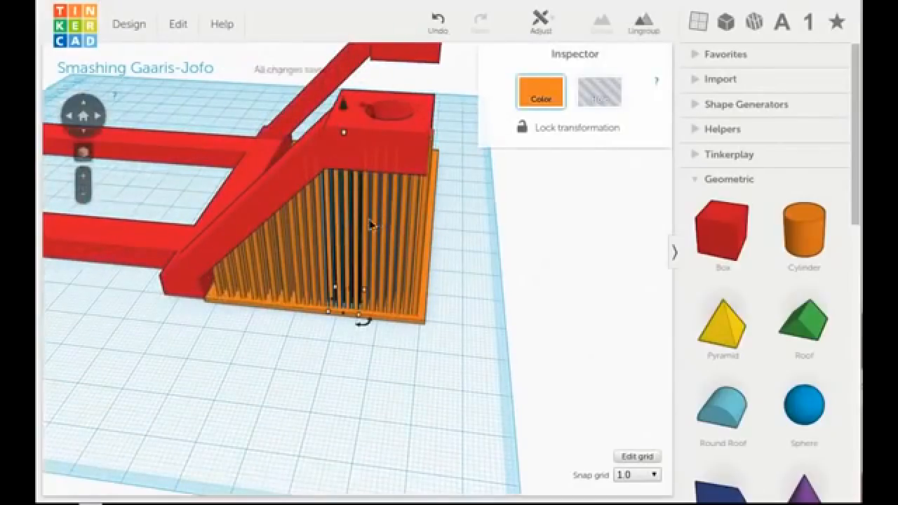
shift+click(368, 229)
shift+click(406, 218)
shift+click(418, 218)
shift+click(423, 214)
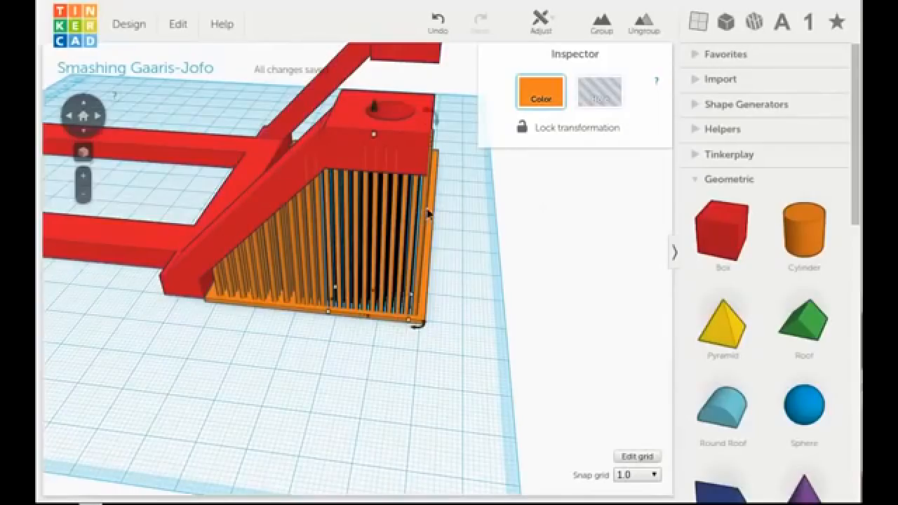
scroll(428, 213, up, 5)
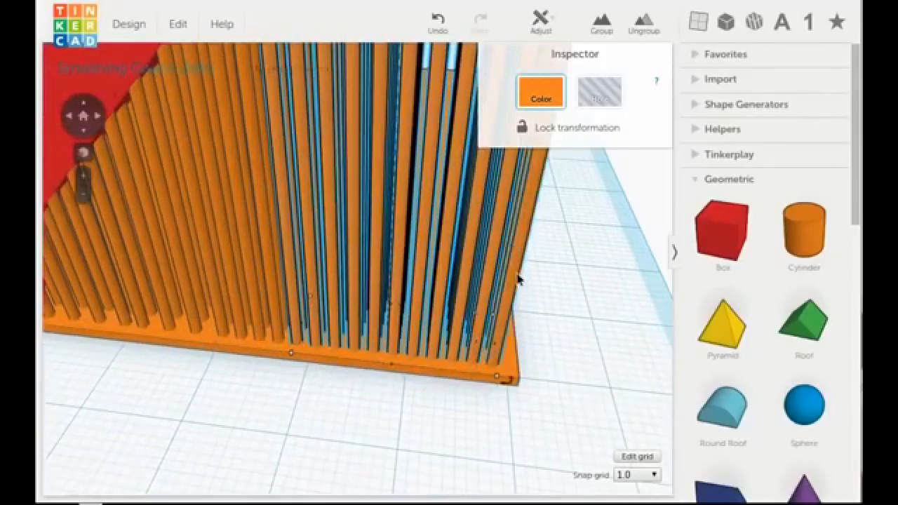
scroll(463, 317, down, 5)
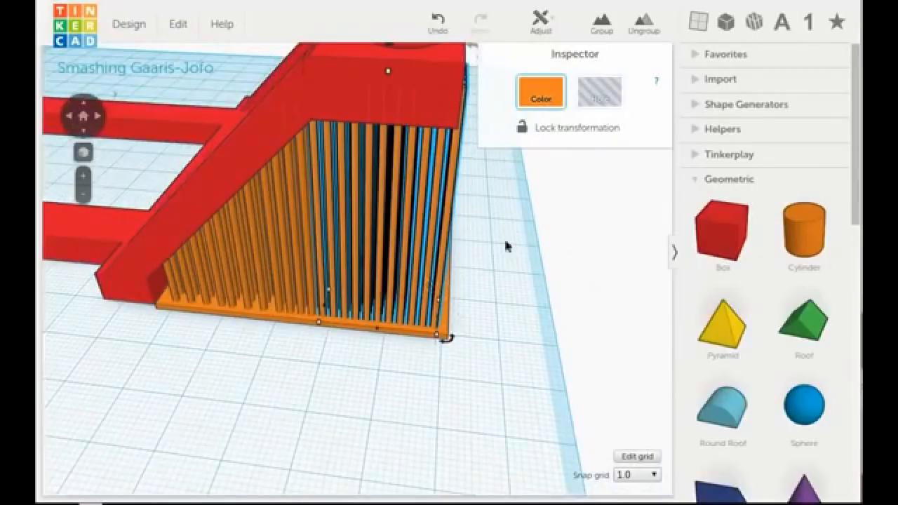
click(95, 118)
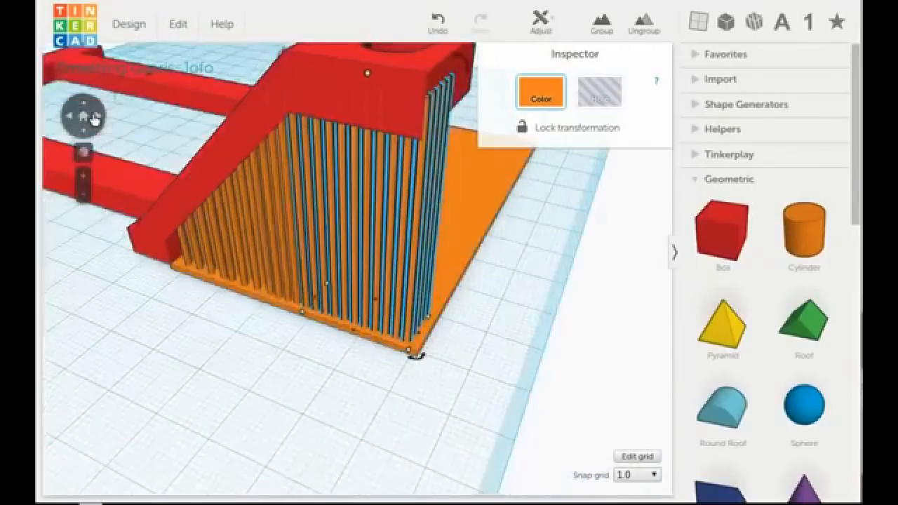
click(95, 118)
click(95, 118)
drag(320, 306, 439, 390)
drag(473, 415, 347, 465)
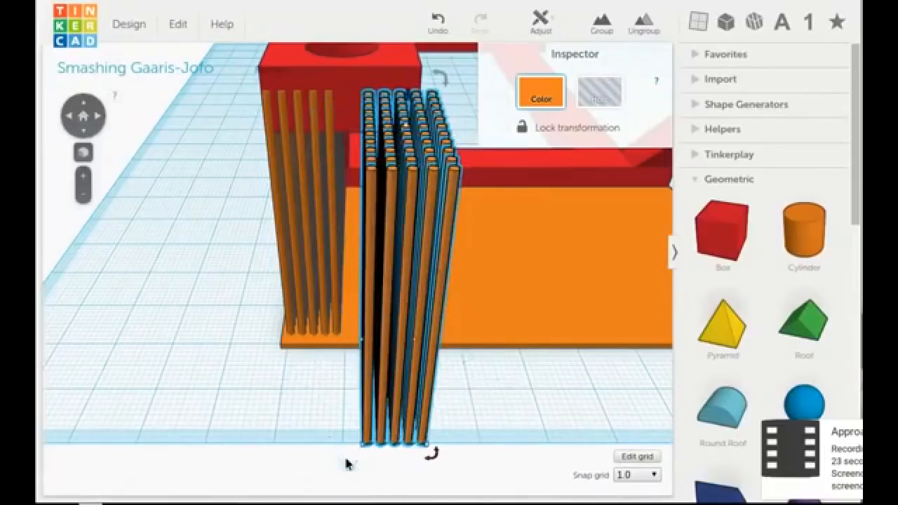
Place the copied block of rods on the orange plate directly beside the original rows, continuing the same rod spacing.
right_drag(381, 373, 111, 373)
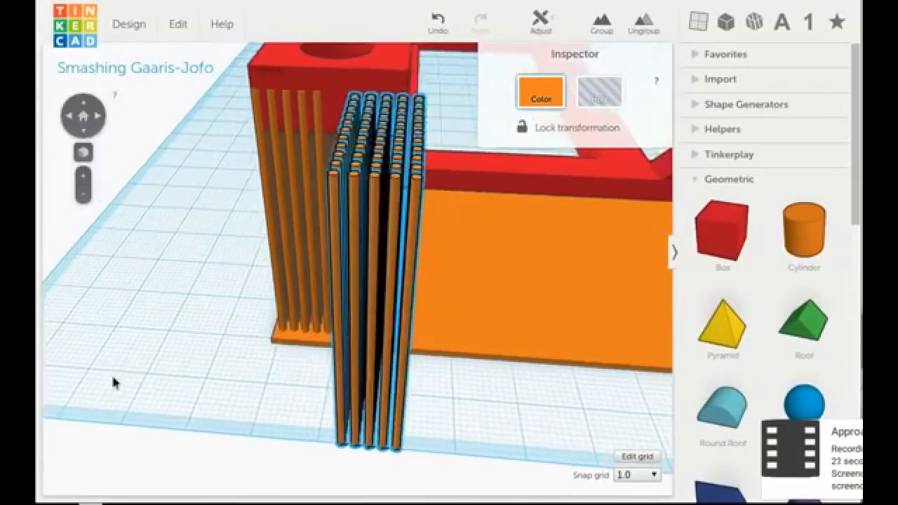
click(98, 117)
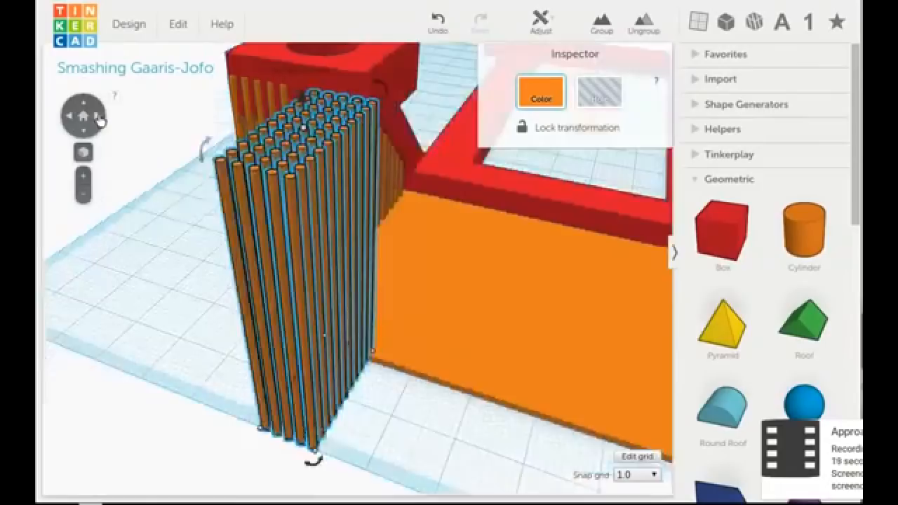
drag(201, 355, 303, 283)
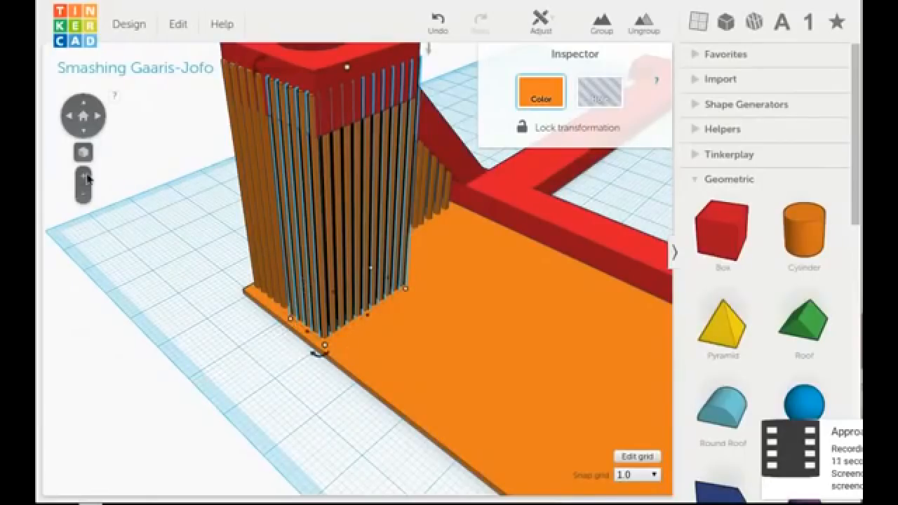
click(69, 117)
scroll(318, 352, up, 5)
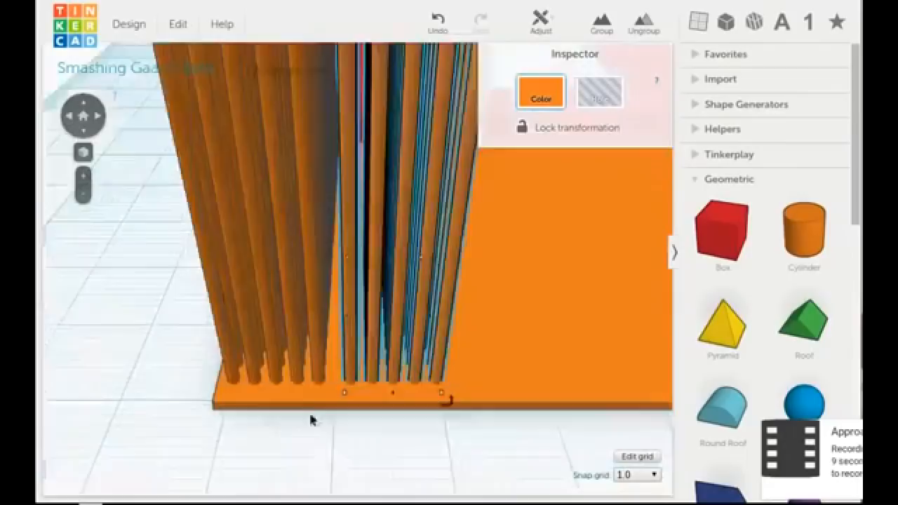
drag(344, 407, 330, 414)
scroll(294, 446, down, 6)
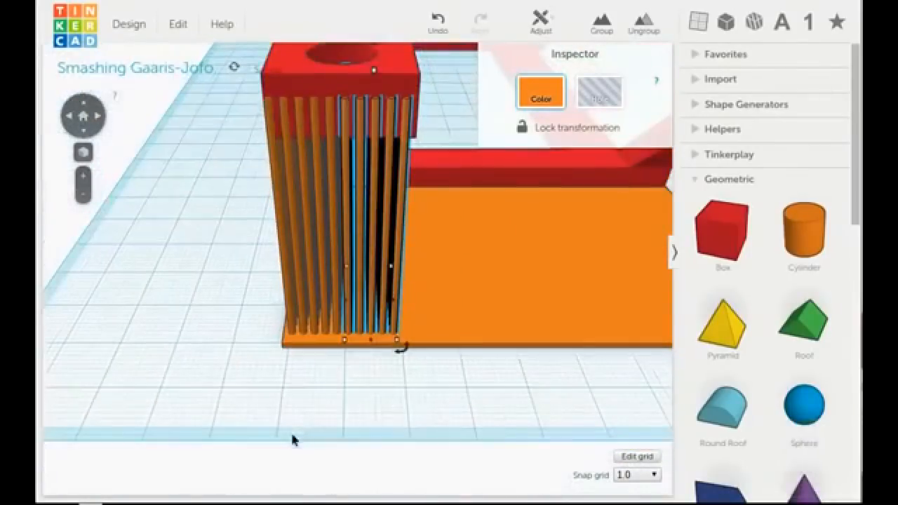
click(288, 426)
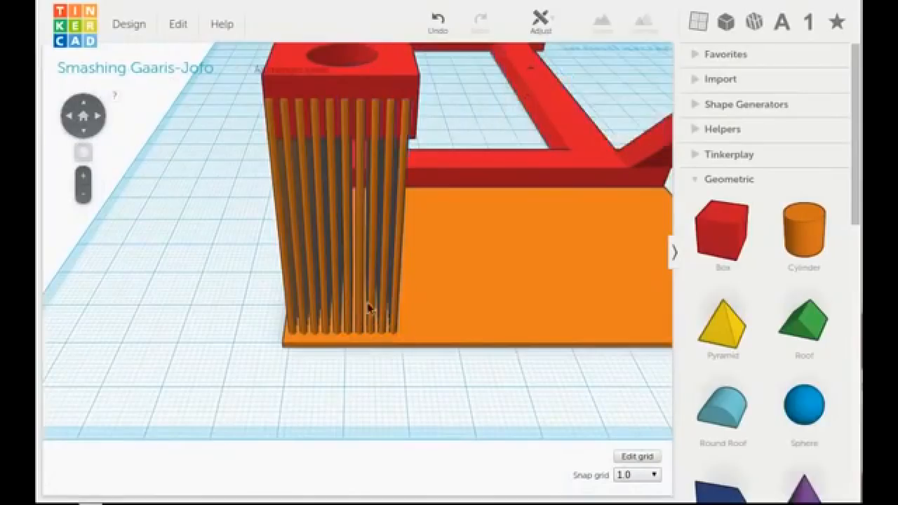
click(390, 289)
click(396, 325)
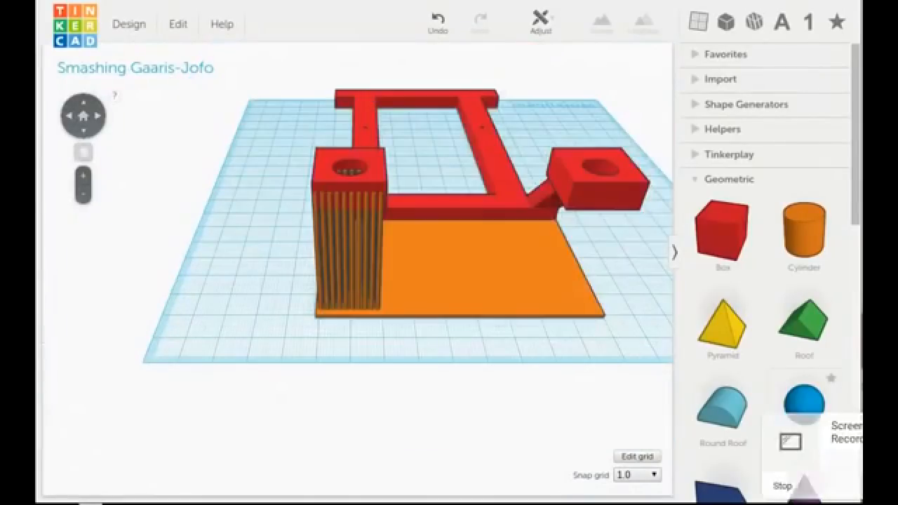
scroll(449, 320, up, 4)
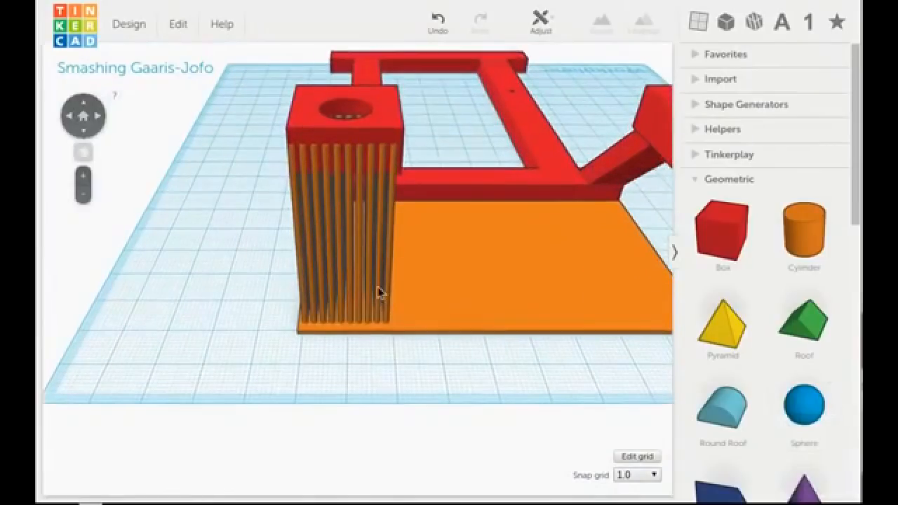
scroll(393, 287, down, 2)
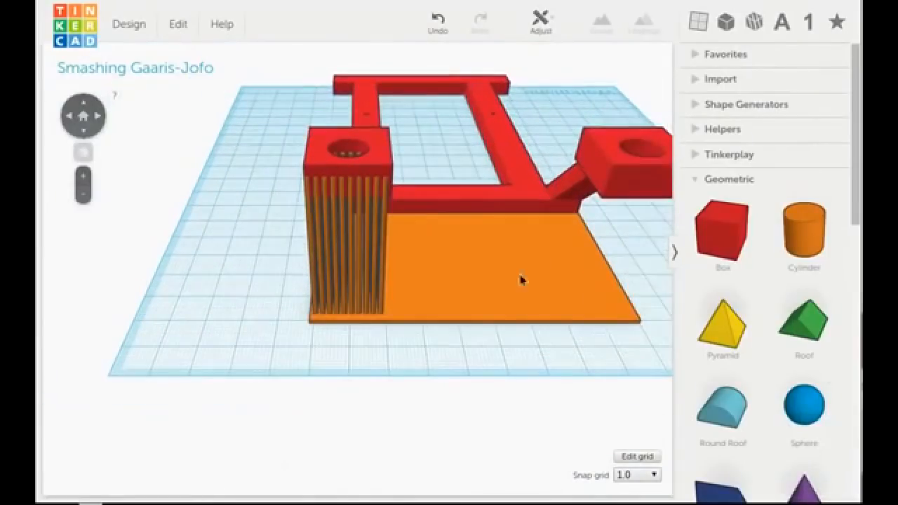
scroll(229, 267, up, 2)
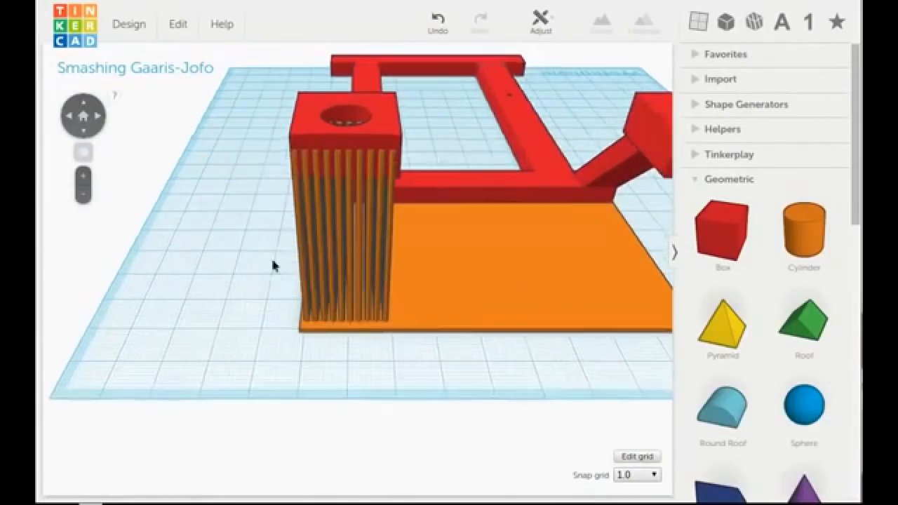
Combine all the copied rod rows under the red end block into one group.
click(379, 294)
shift+click(320, 307)
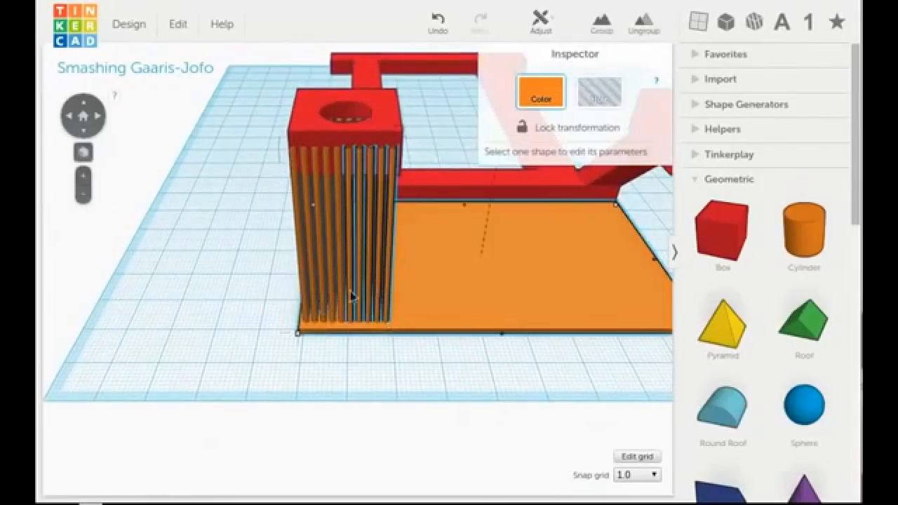
scroll(404, 294, down, 2)
key(ctrl+g)
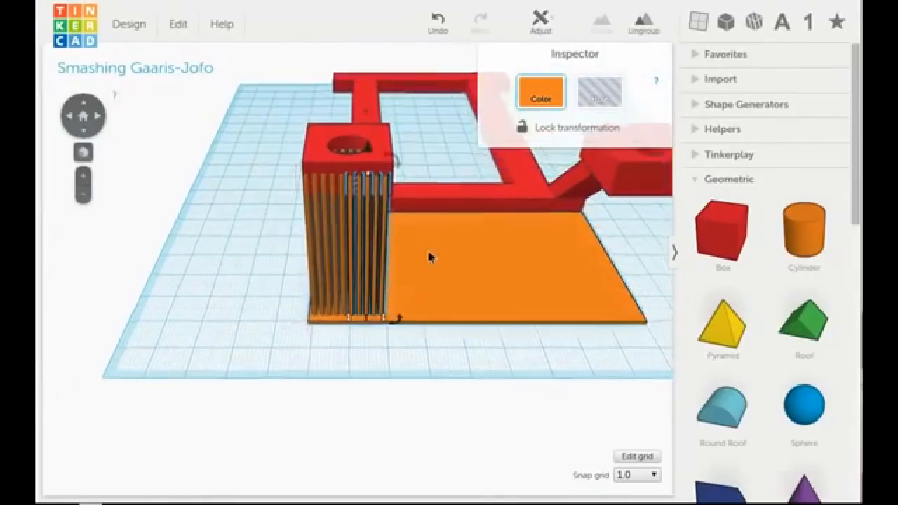
scroll(443, 250, up, 5)
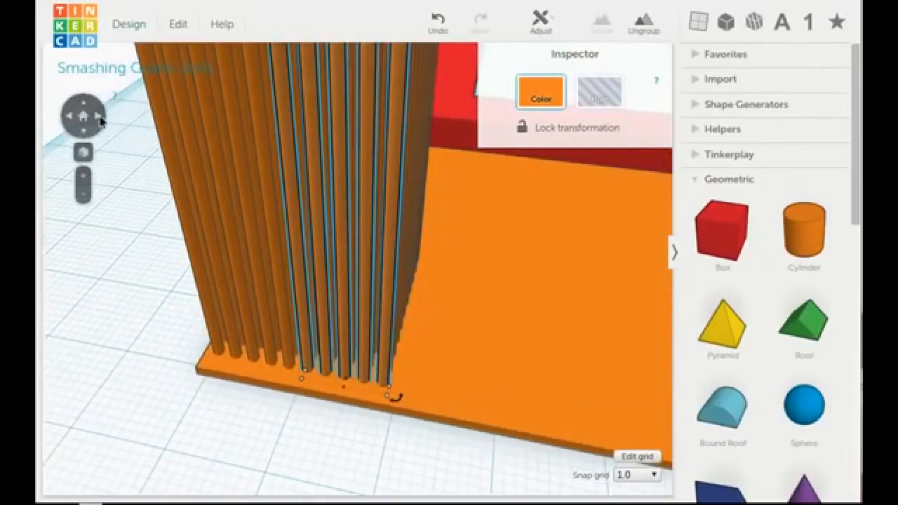
click(98, 116)
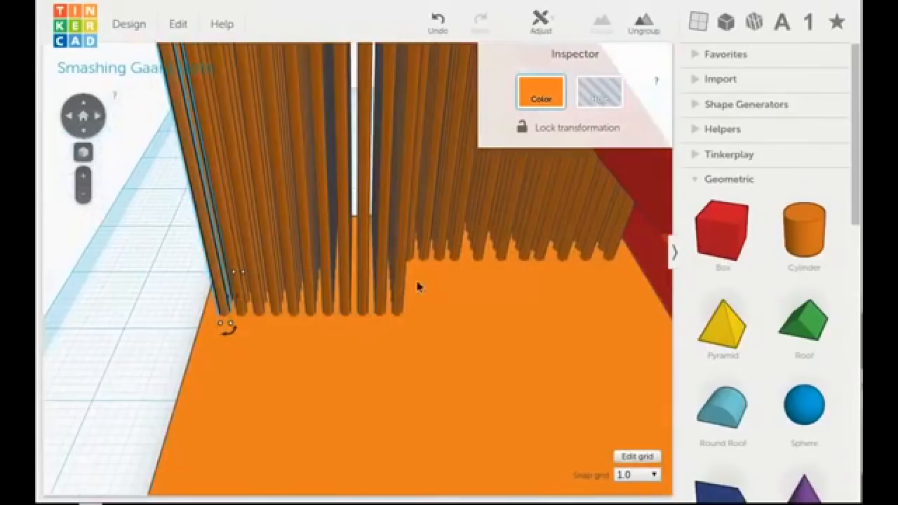
shift+click(399, 296)
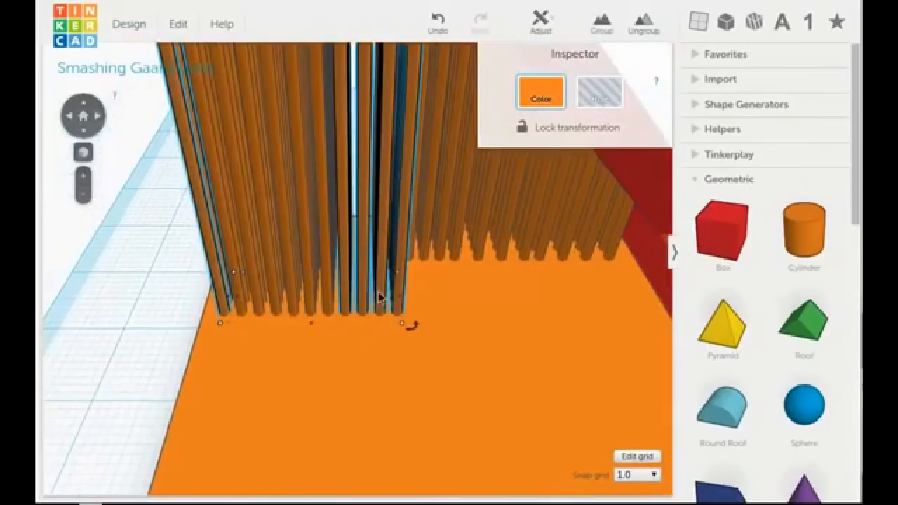
shift+click(308, 288)
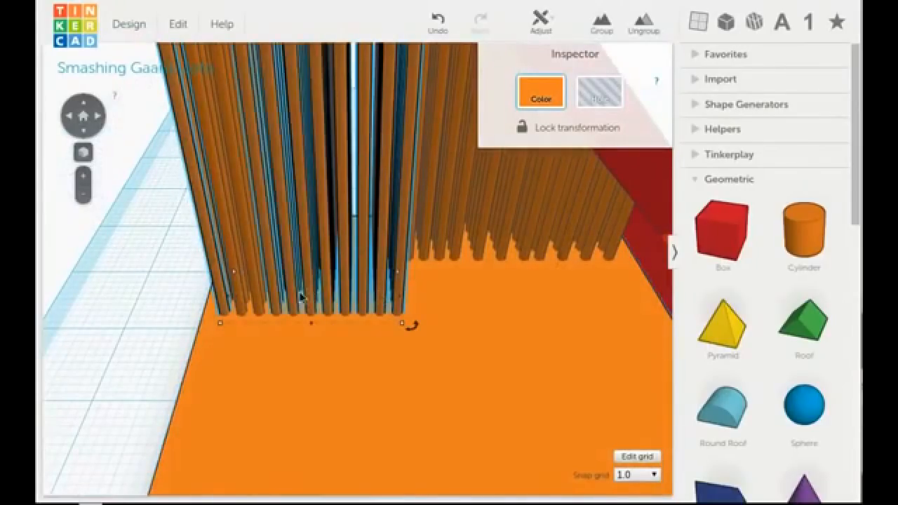
shift+click(257, 289)
shift+click(242, 299)
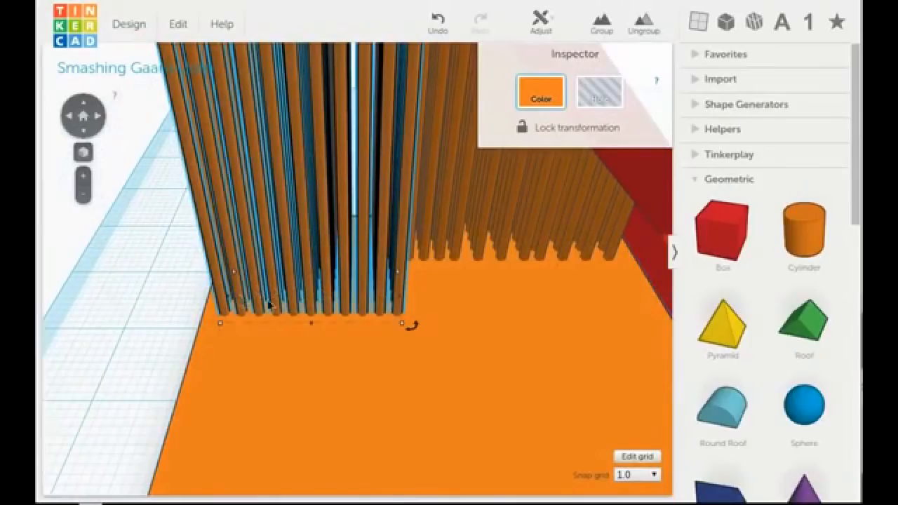
click(602, 25)
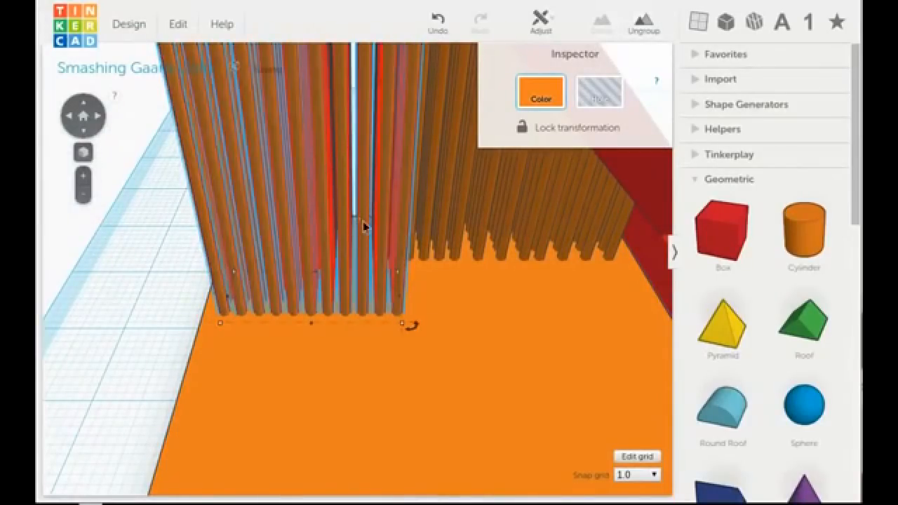
Group the copied rod block with all the original rod rows under the end block and the sloping arm.
click(70, 117)
click(70, 119)
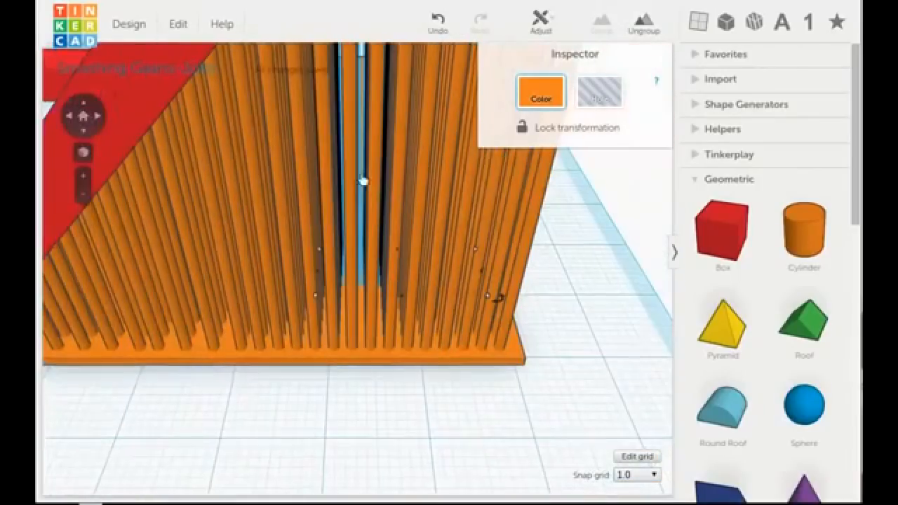
shift+click(504, 342)
shift+click(485, 342)
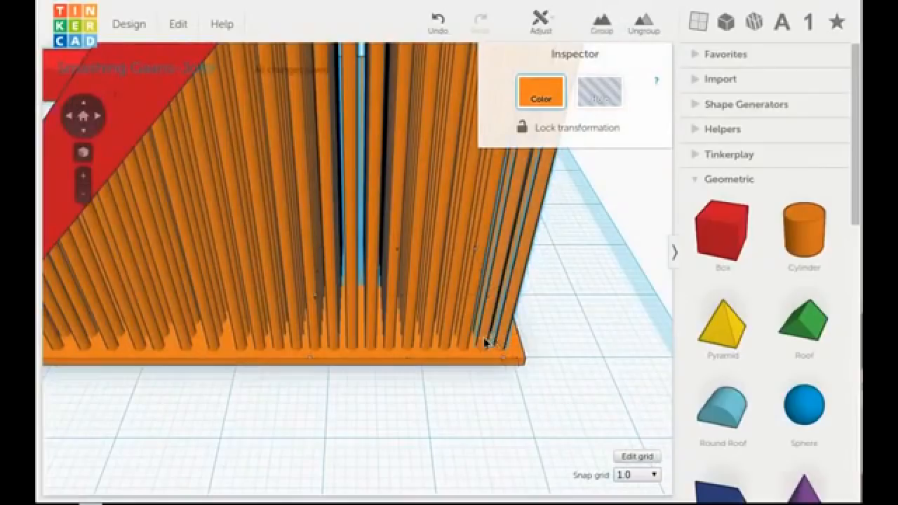
shift+click(465, 342)
shift+click(444, 341)
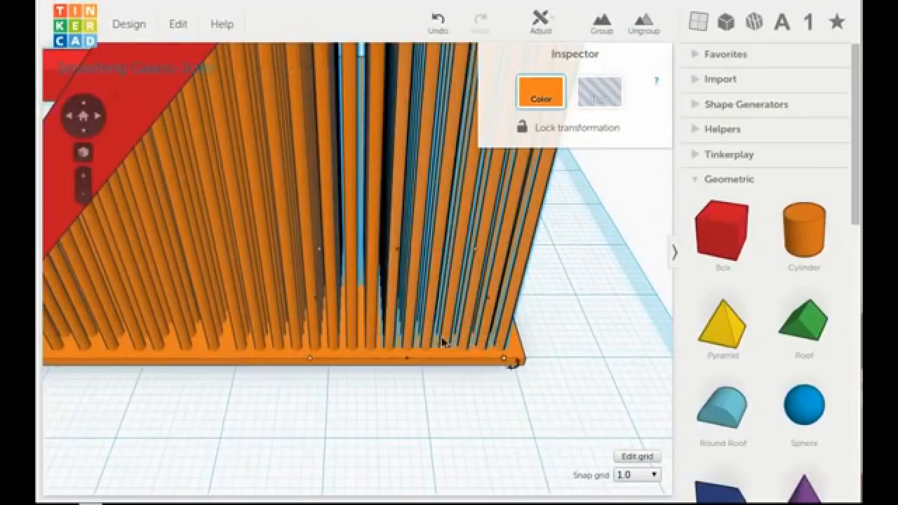
shift+click(375, 333)
shift+click(273, 340)
shift+click(275, 338)
shift+click(259, 341)
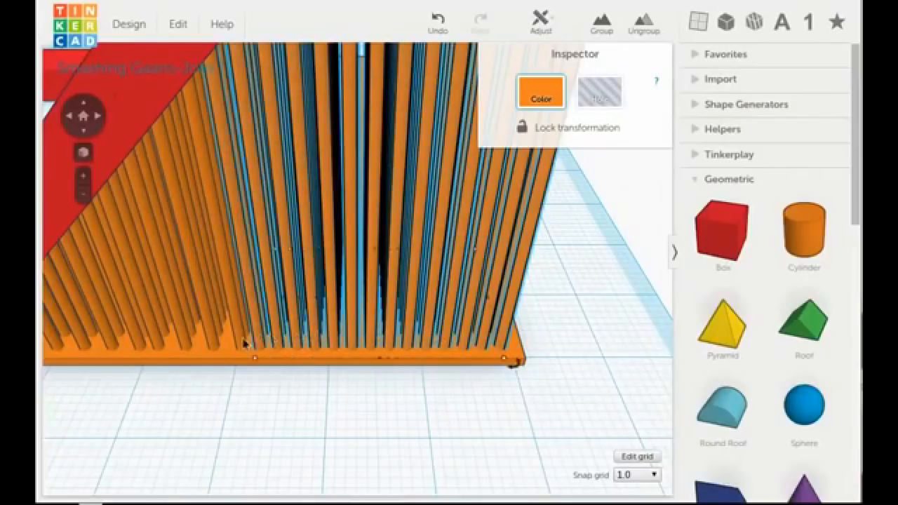
shift+click(225, 343)
shift+click(215, 350)
shift+click(232, 326)
scroll(251, 335, down, 3)
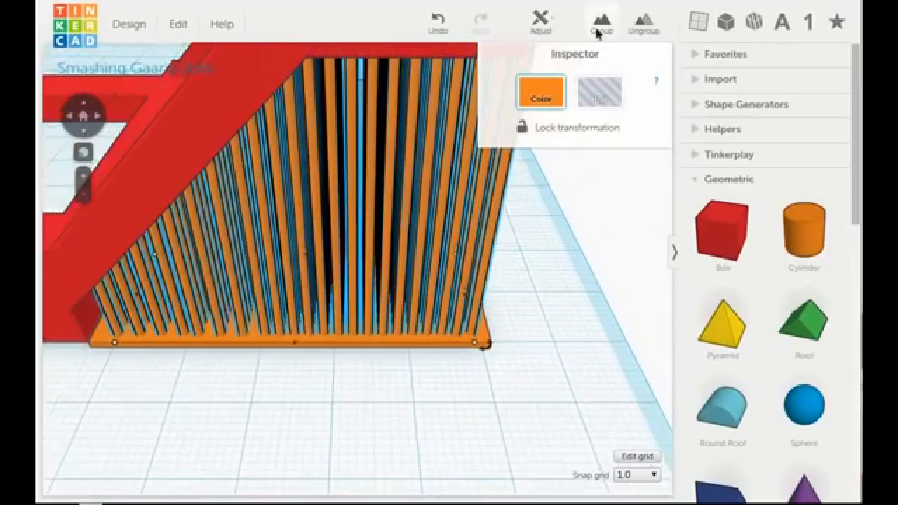
click(603, 28)
Ungroup the combined set of all rod rows and clear the selection.
scroll(491, 379, down, 5)
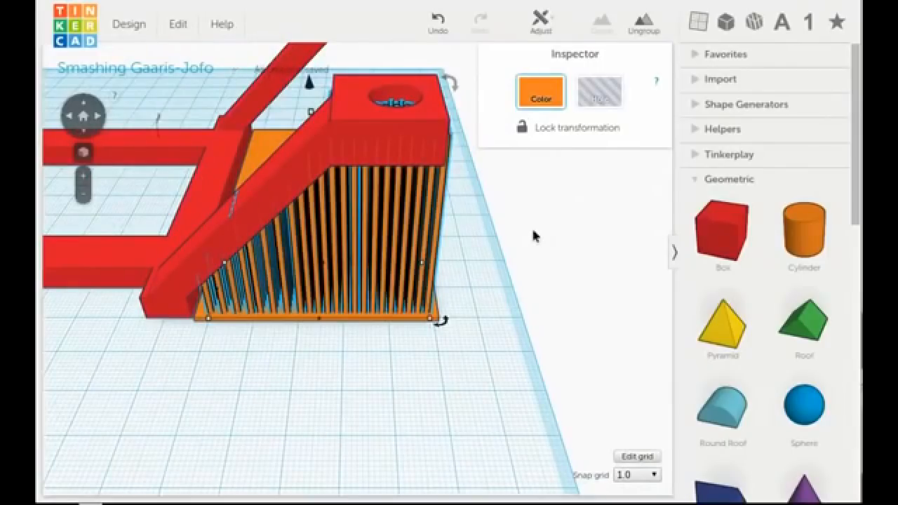
scroll(483, 293, down, 2)
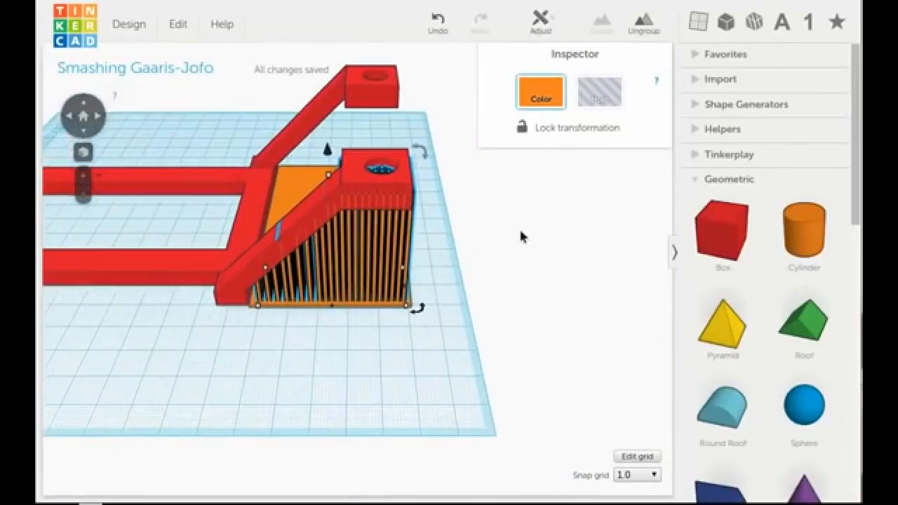
right_drag(571, 325, 366, 261)
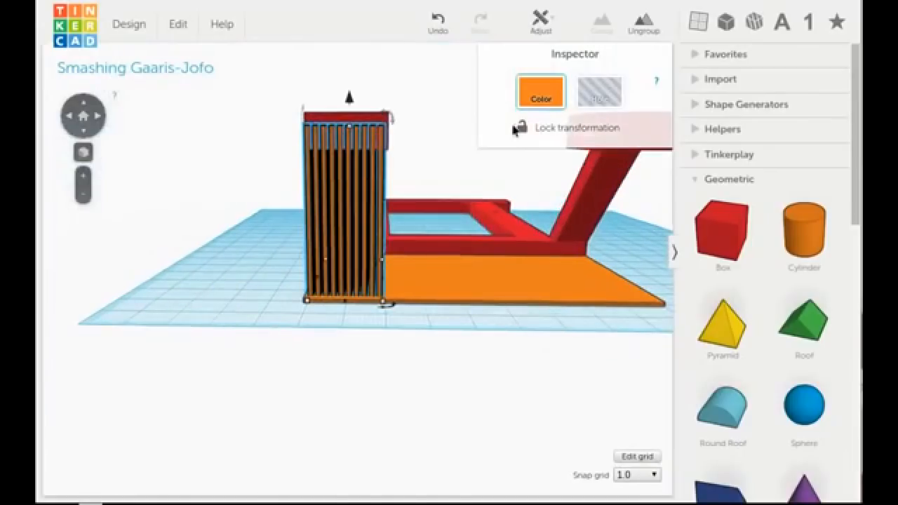
click(645, 24)
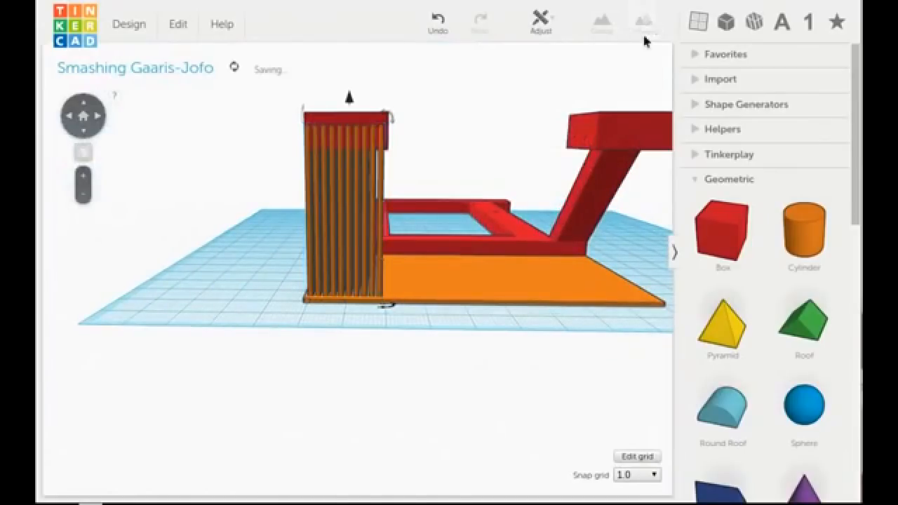
click(367, 257)
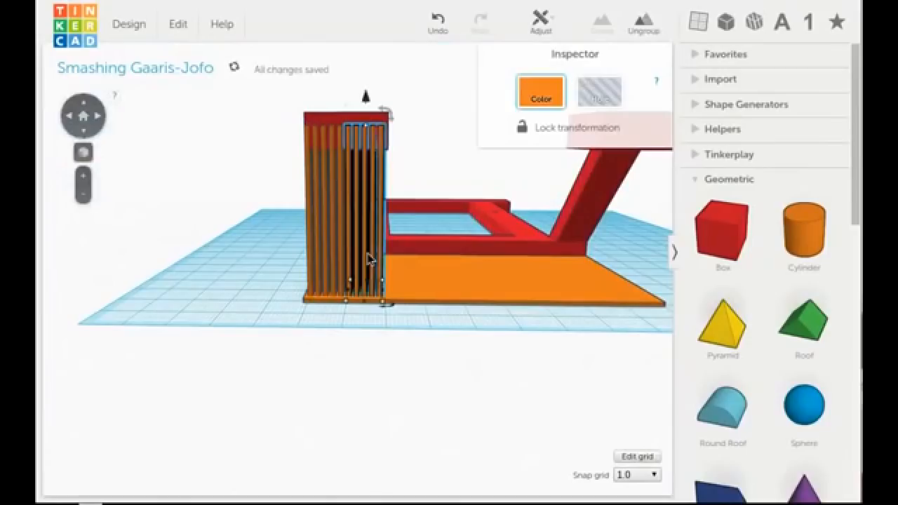
click(344, 365)
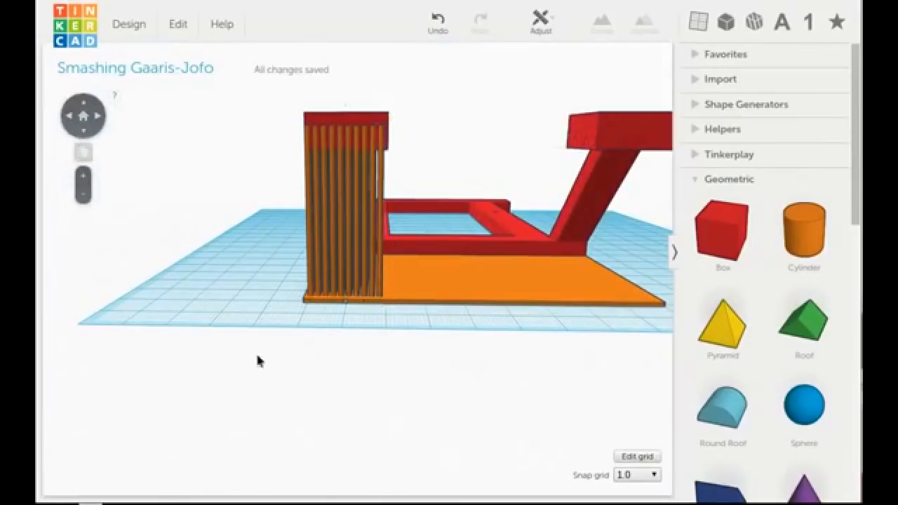
Group all the rod rows along the outer side of the end block and its sloping arm.
click(311, 267)
right_drag(311, 267, 329, 378)
shift+click(419, 284)
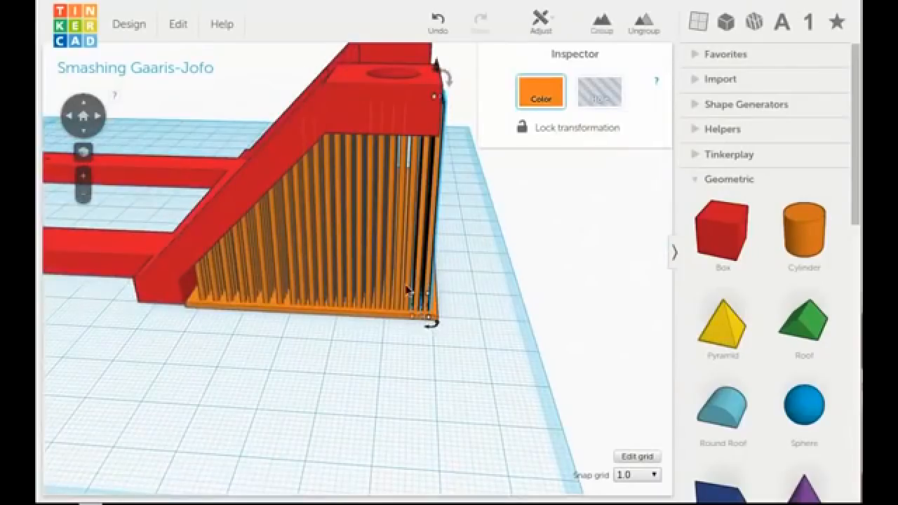
shift+click(407, 288)
shift+click(395, 293)
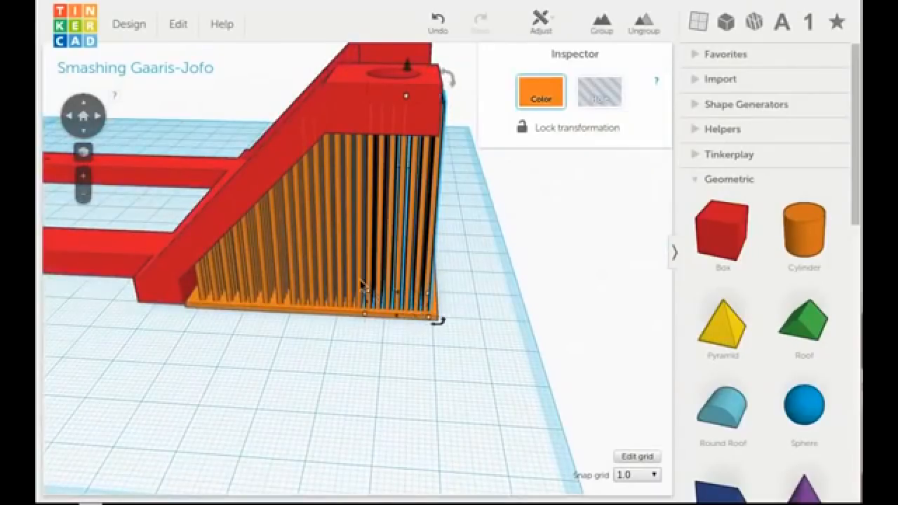
shift+click(362, 284)
shift+click(320, 282)
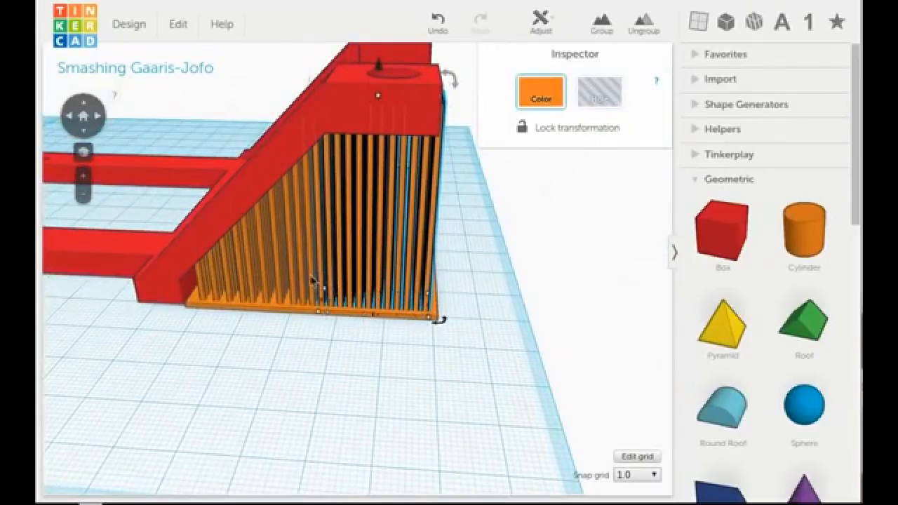
shift+click(307, 279)
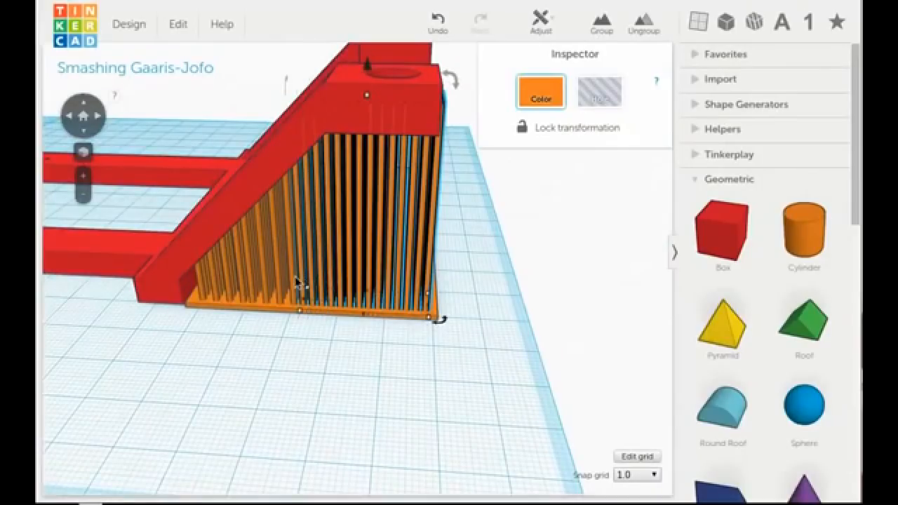
shift+click(300, 282)
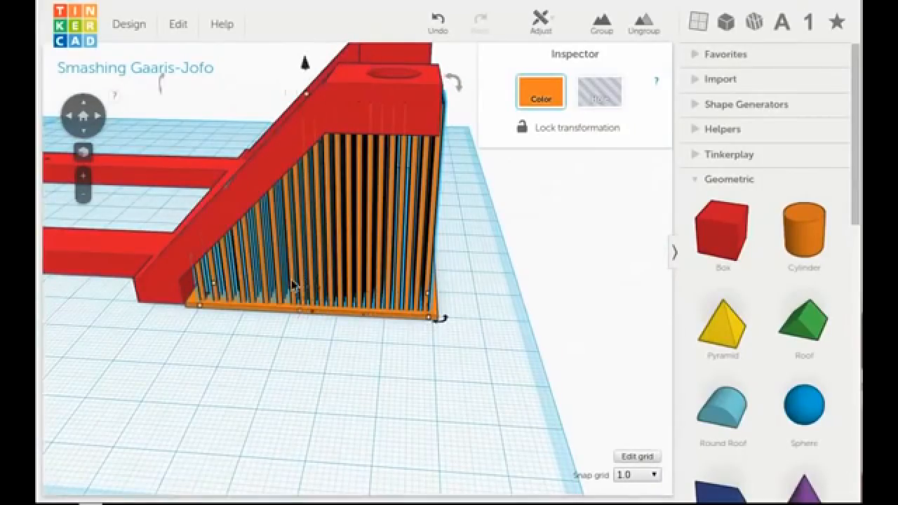
click(602, 25)
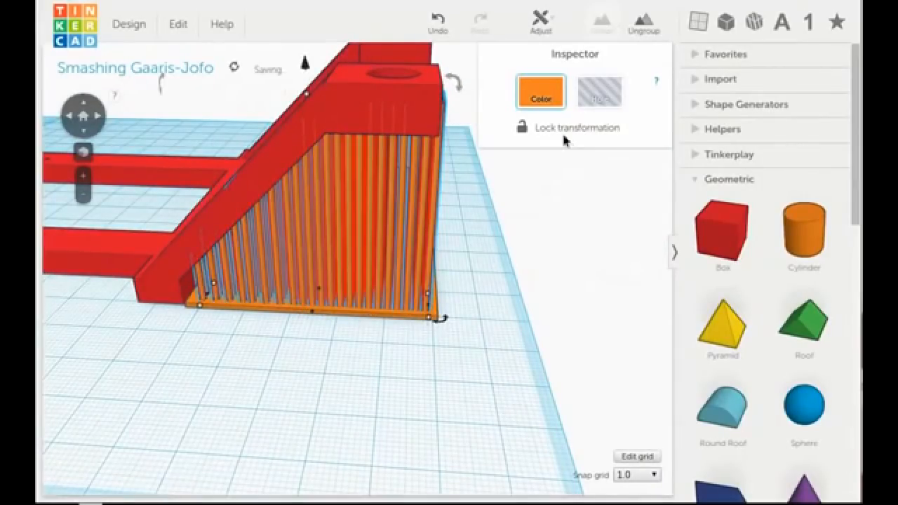
Duplicate the grouped outer rod rows and place the copy on the orange plate under the opposite red end block.
click(484, 302)
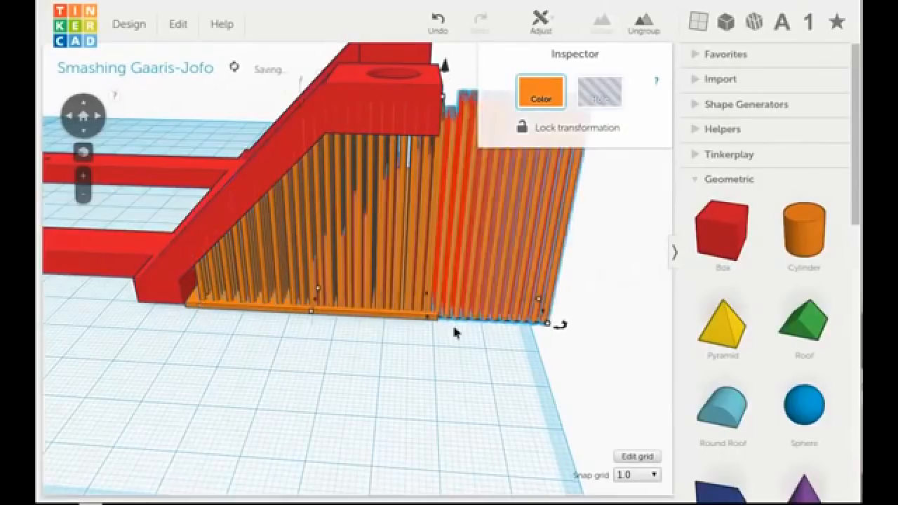
right_drag(447, 386, 231, 345)
drag(245, 303, 536, 402)
right_drag(371, 433, 459, 407)
Duplicate the inner half of the original rod block and place the copy beside the rods at the opposite end block.
click(360, 300)
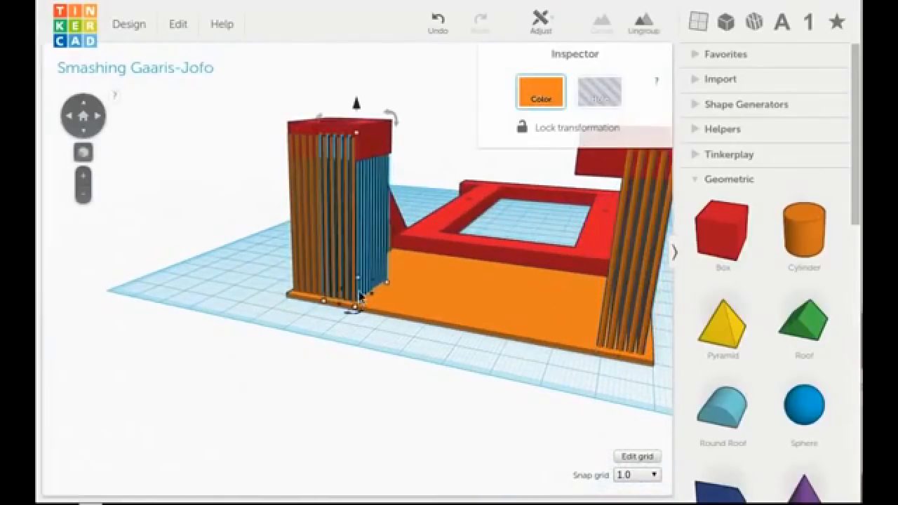
drag(366, 274, 597, 310)
click(443, 372)
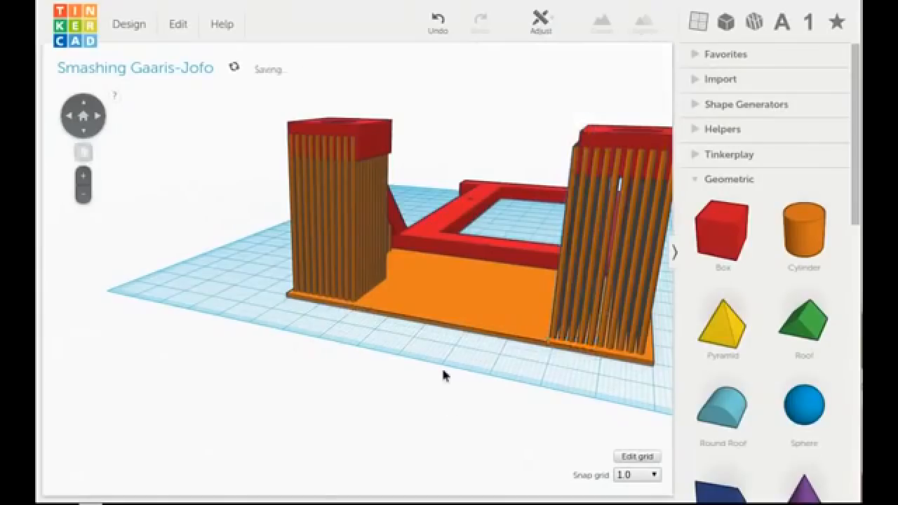
Nudge both copied rod groups together one step toward the outer side of the orange plate.
right_drag(432, 365, 391, 381)
click(569, 369)
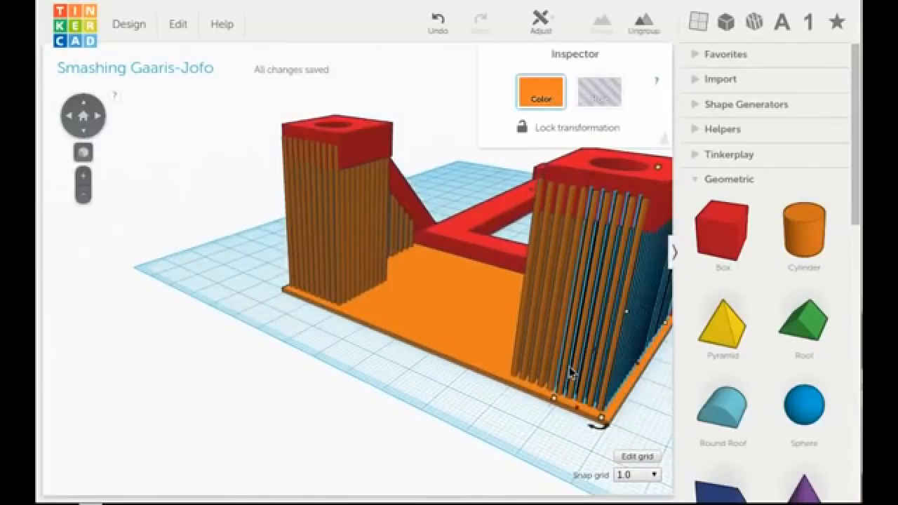
shift+click(536, 363)
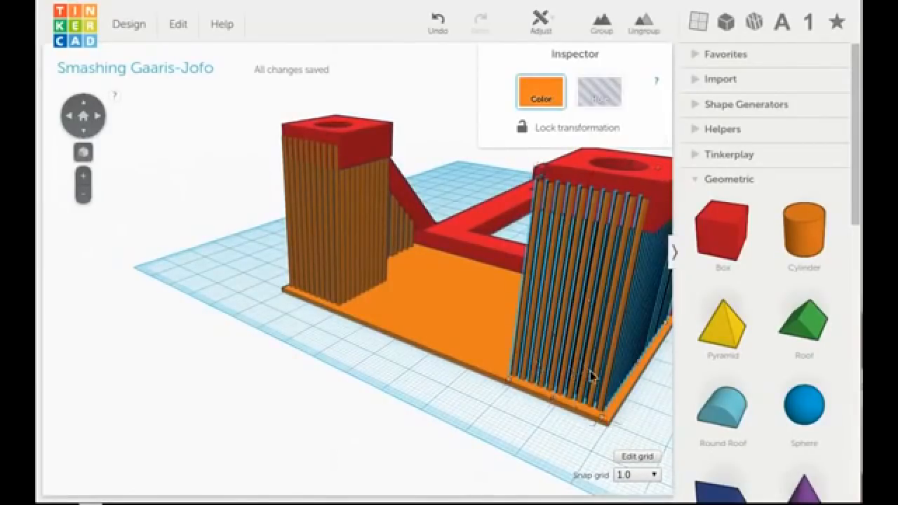
key(Right)
click(424, 382)
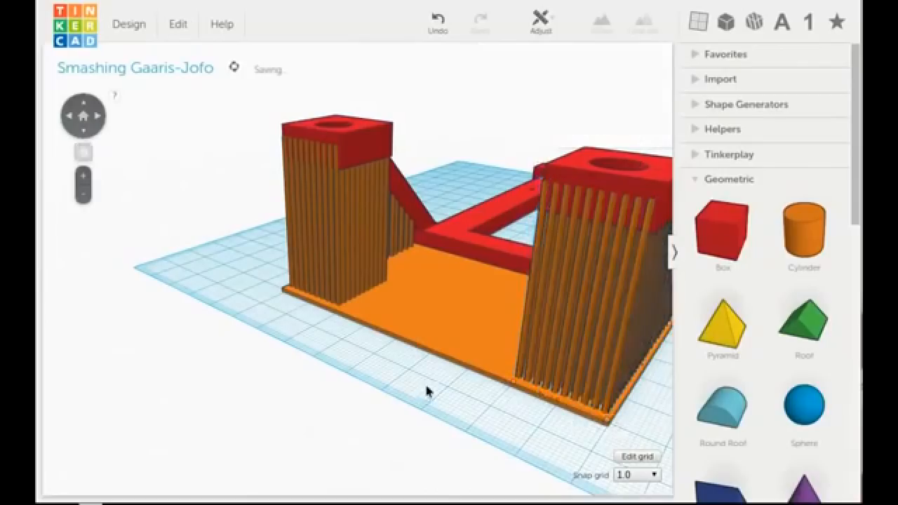
Move the two copied rod groups inward together so they sit fully beneath the opposite red end block.
right_drag(492, 411, 481, 367)
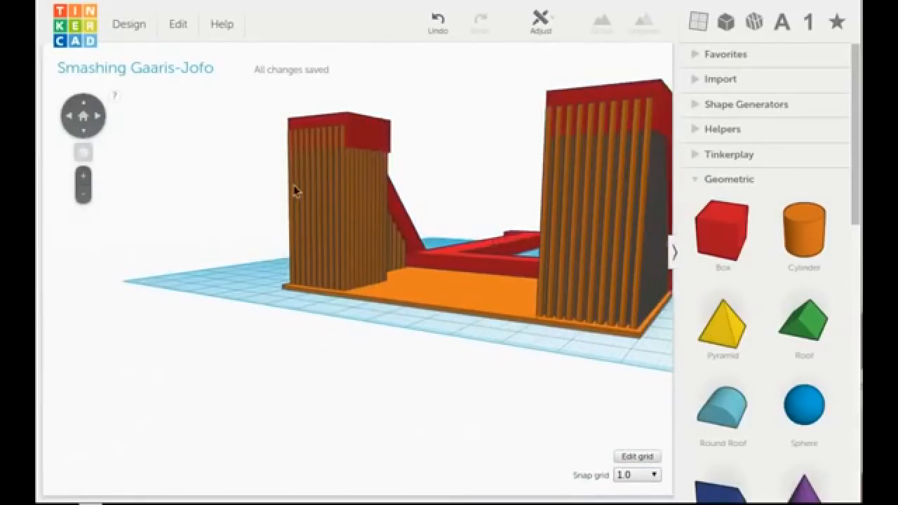
click(619, 279)
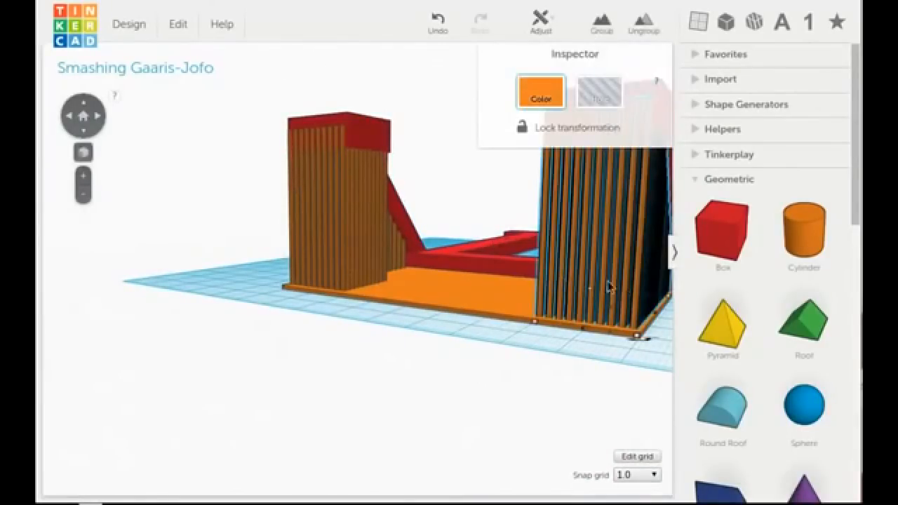
drag(619, 279, 627, 284)
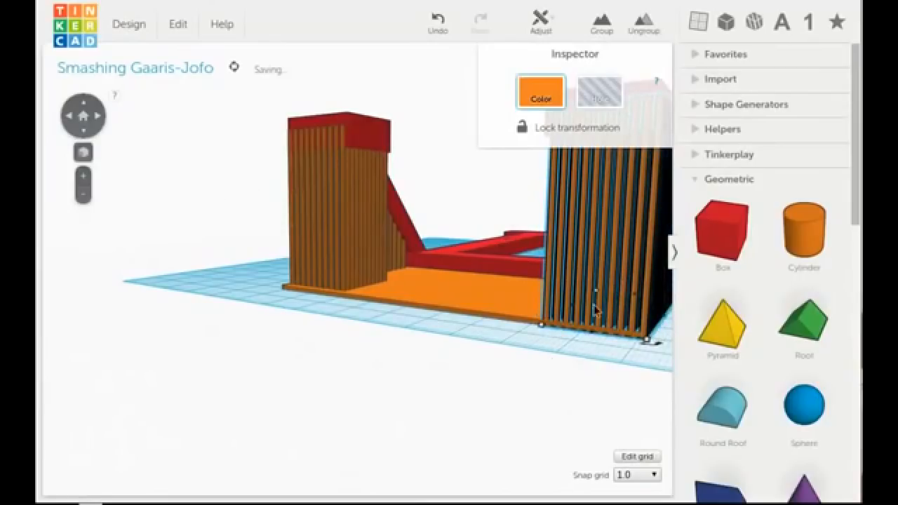
drag(618, 310, 610, 305)
drag(543, 342, 463, 344)
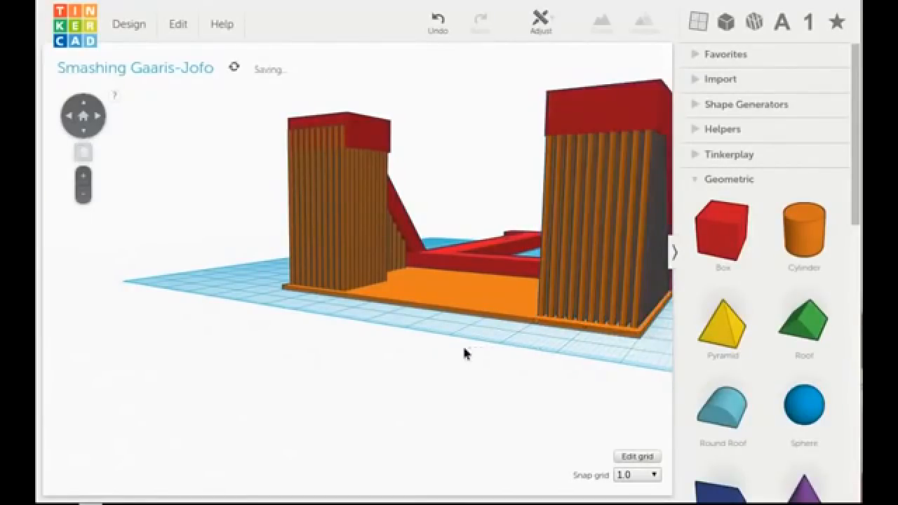
right_drag(489, 373, 430, 369)
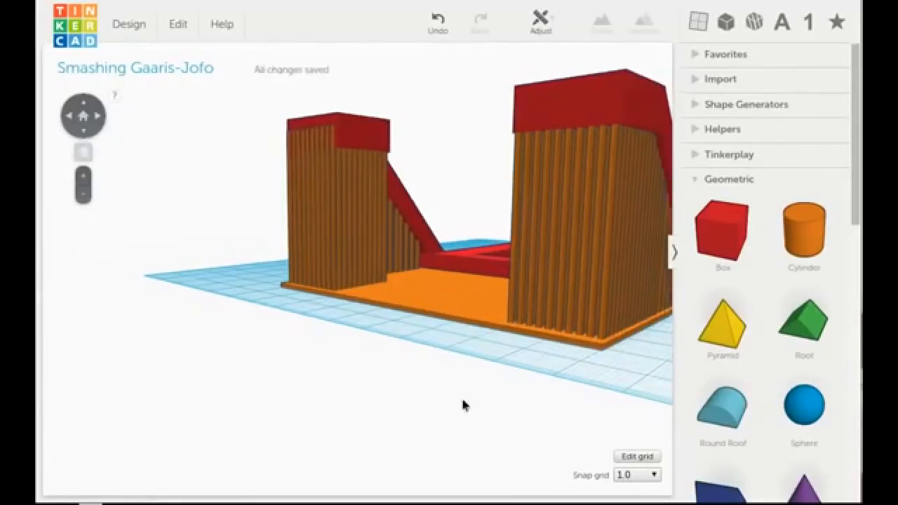
right_drag(474, 422, 442, 375)
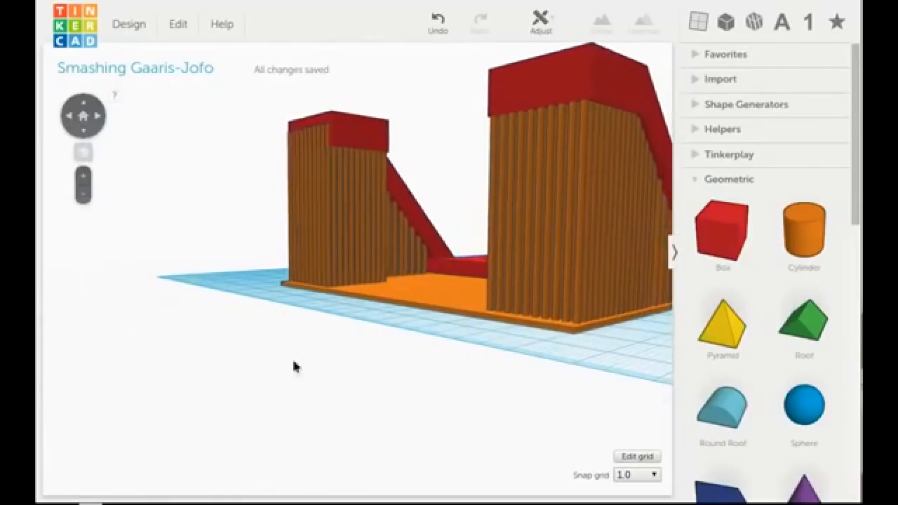
Group the two halves of the original rod block under the first red end block.
click(97, 118)
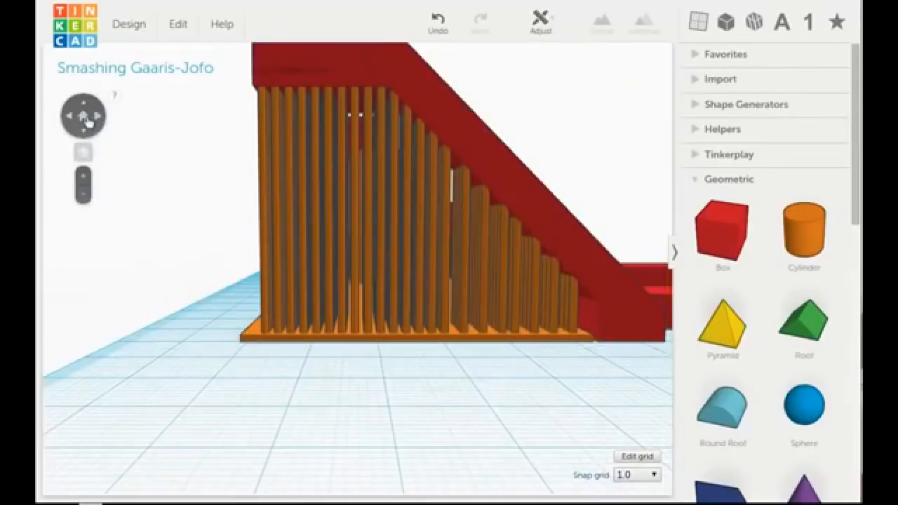
click(68, 120)
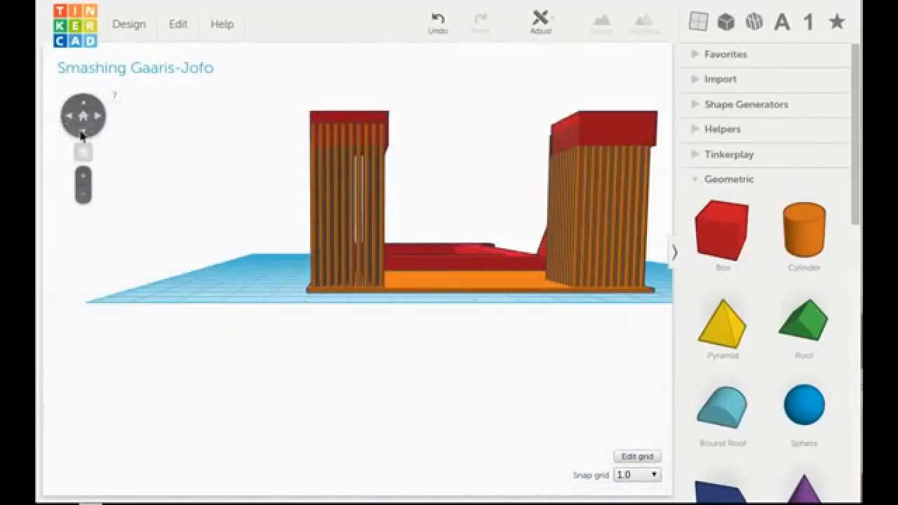
click(383, 221)
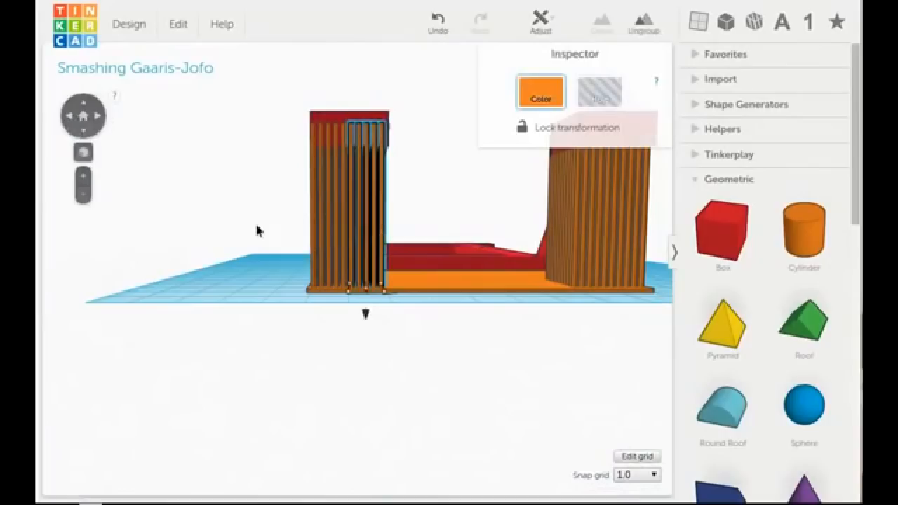
scroll(257, 232, up, 2)
shift+click(304, 244)
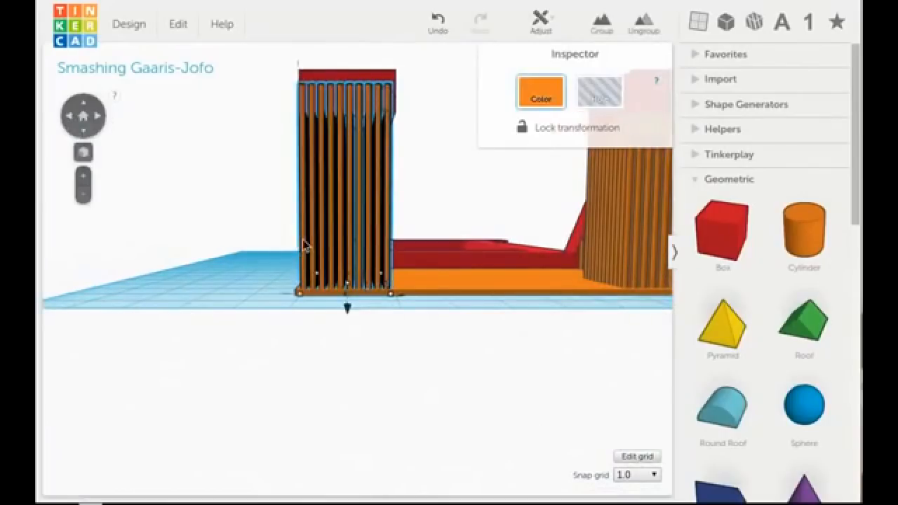
click(600, 27)
click(378, 318)
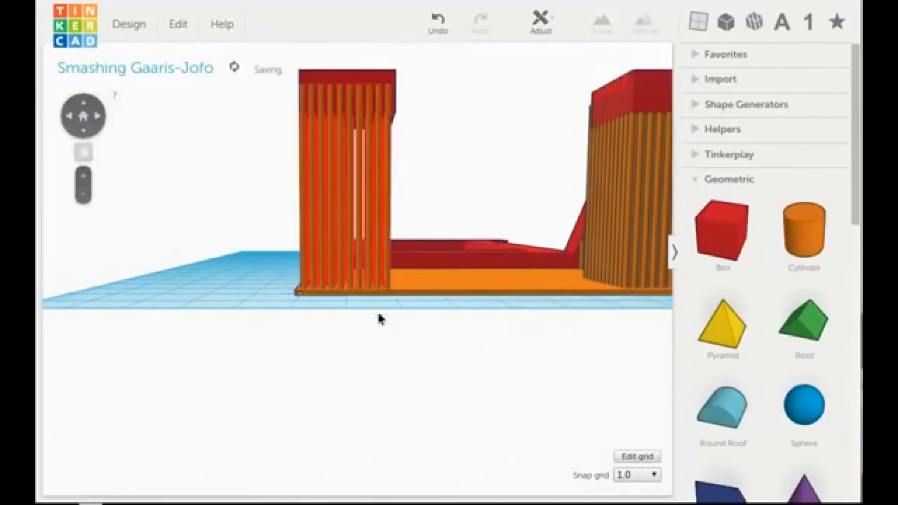
Check how the rods under each of the two red end blocks are grouped.
right_drag(345, 338, 270, 322)
scroll(272, 323, down, 3)
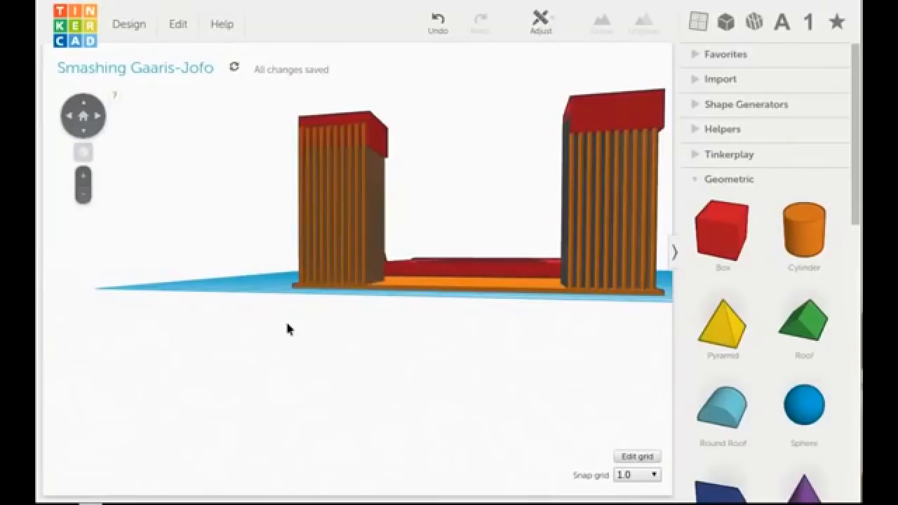
click(341, 259)
right_drag(333, 295, 275, 385)
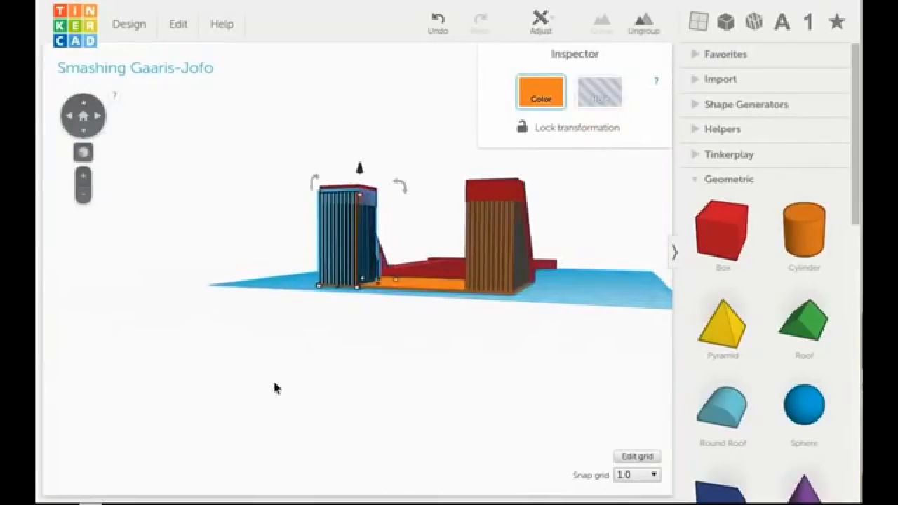
scroll(511, 348, up, 4)
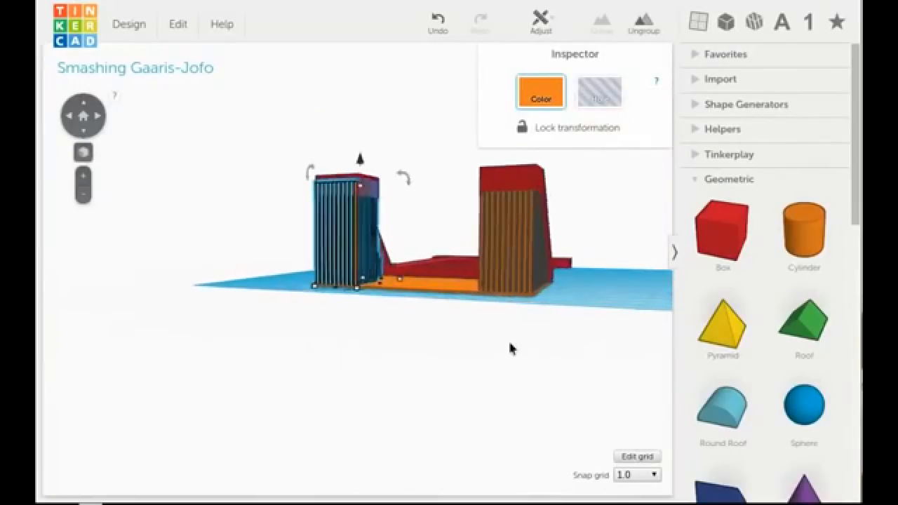
click(344, 333)
click(562, 270)
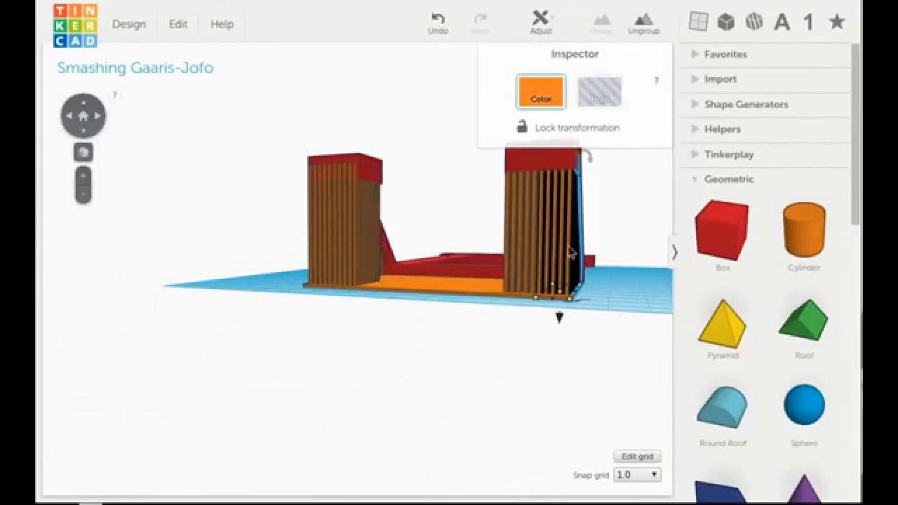
click(397, 325)
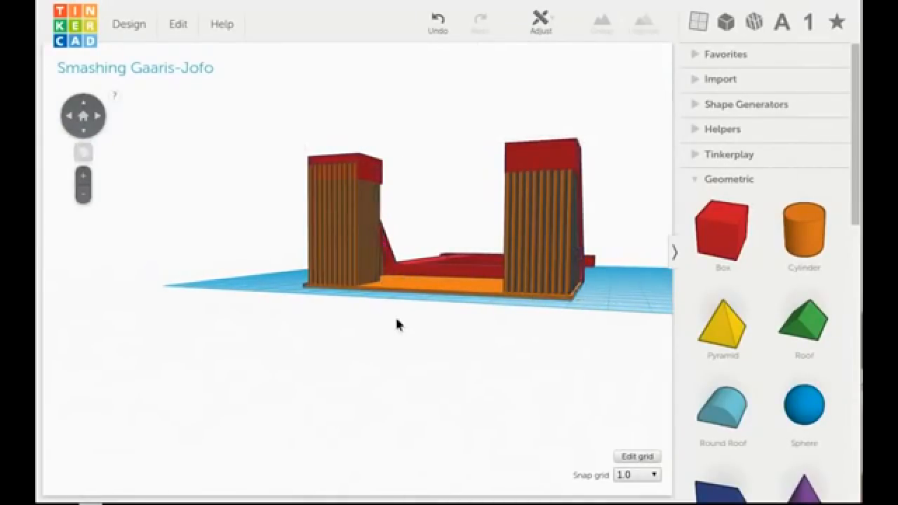
Group the orange base plate with the rod blocks under both red end blocks.
click(455, 295)
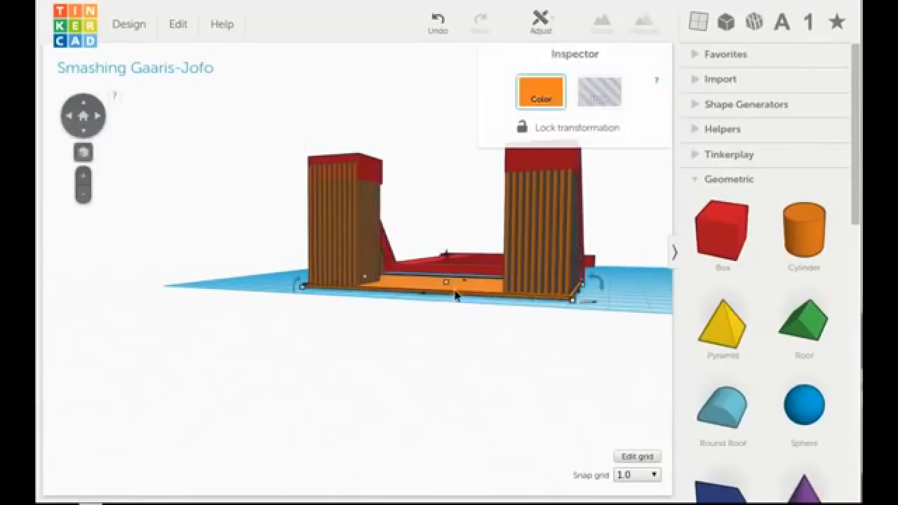
shift+click(545, 260)
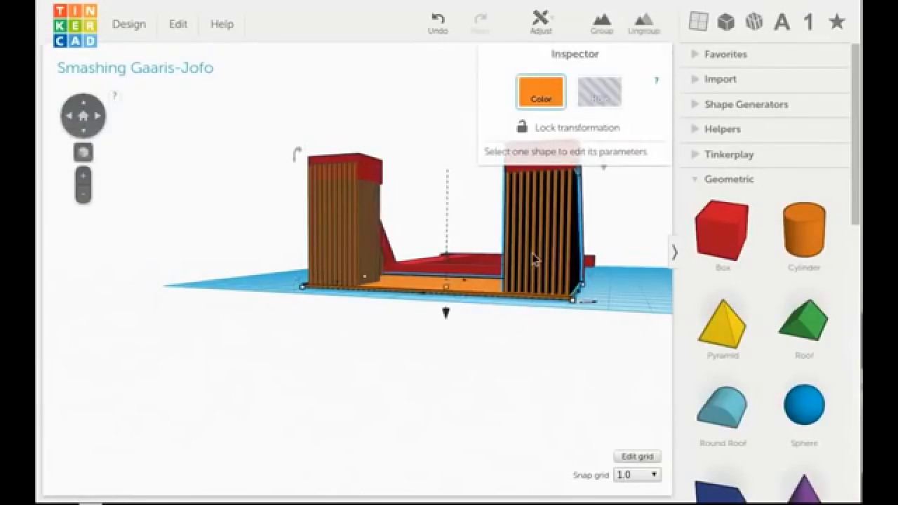
shift+click(349, 262)
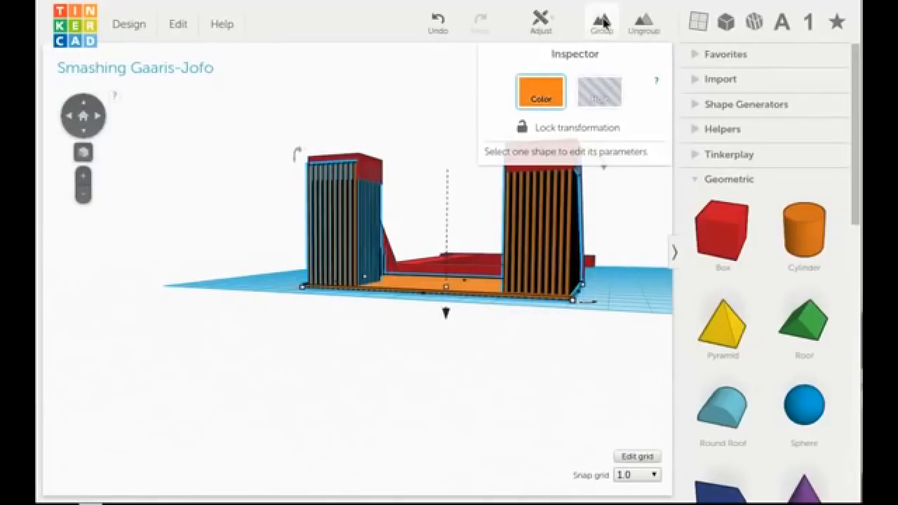
click(603, 23)
click(366, 369)
Inspect the complete rod supports and red frame from the front, the side and above.
right_drag(366, 364, 385, 502)
click(247, 338)
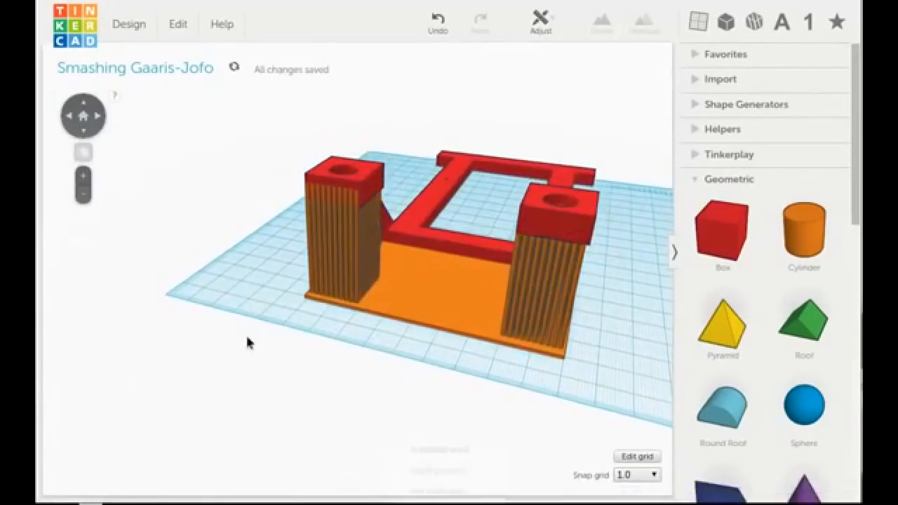
right_drag(338, 391, 222, 423)
right_drag(197, 275, 230, 377)
right_drag(226, 326, 209, 166)
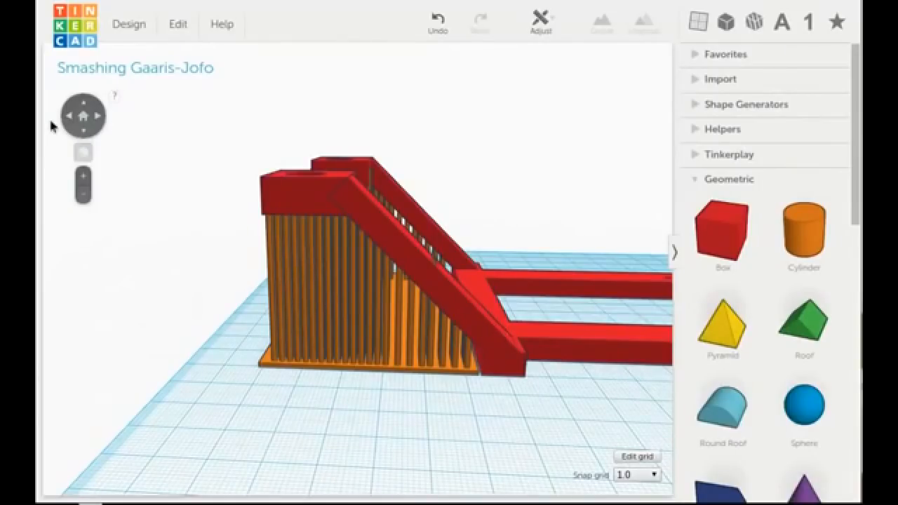
click(68, 116)
click(84, 106)
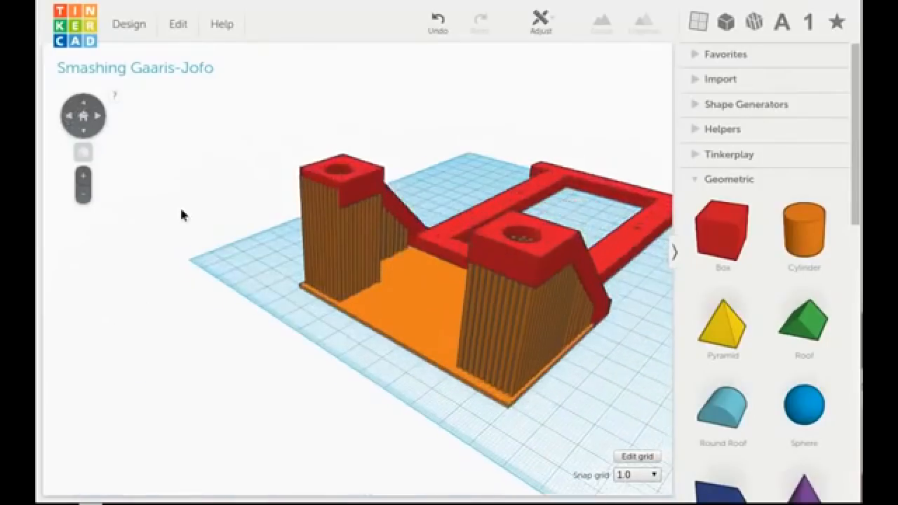
right_drag(589, 133, 499, 181)
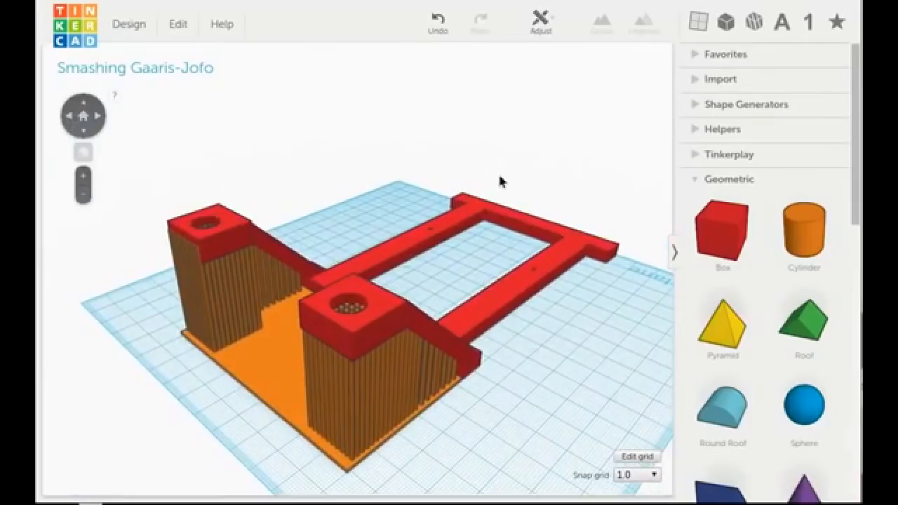